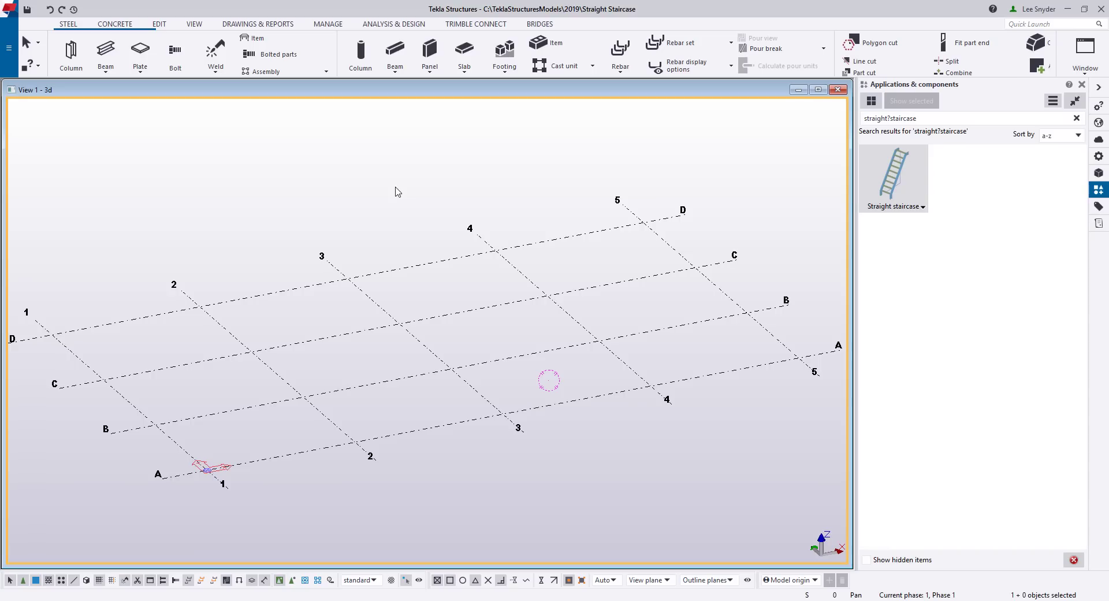
Insert a Straight staircase starting at grid intersection 3/A and ending toward grid line B
left_click(883, 184)
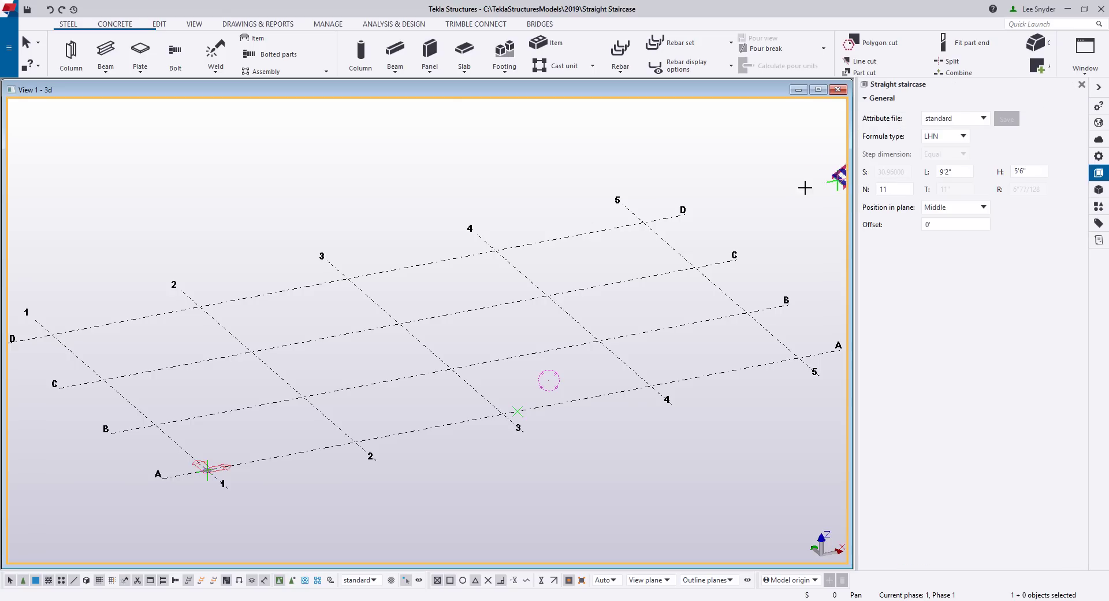
scroll(516, 407, "up", 5)
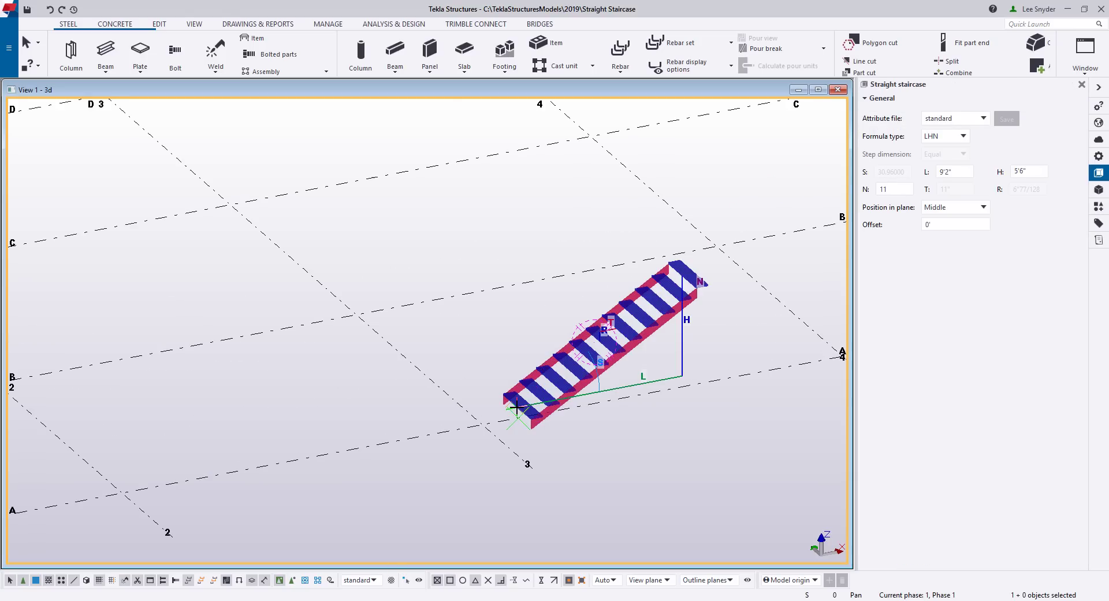
scroll(515, 407, "up", 3)
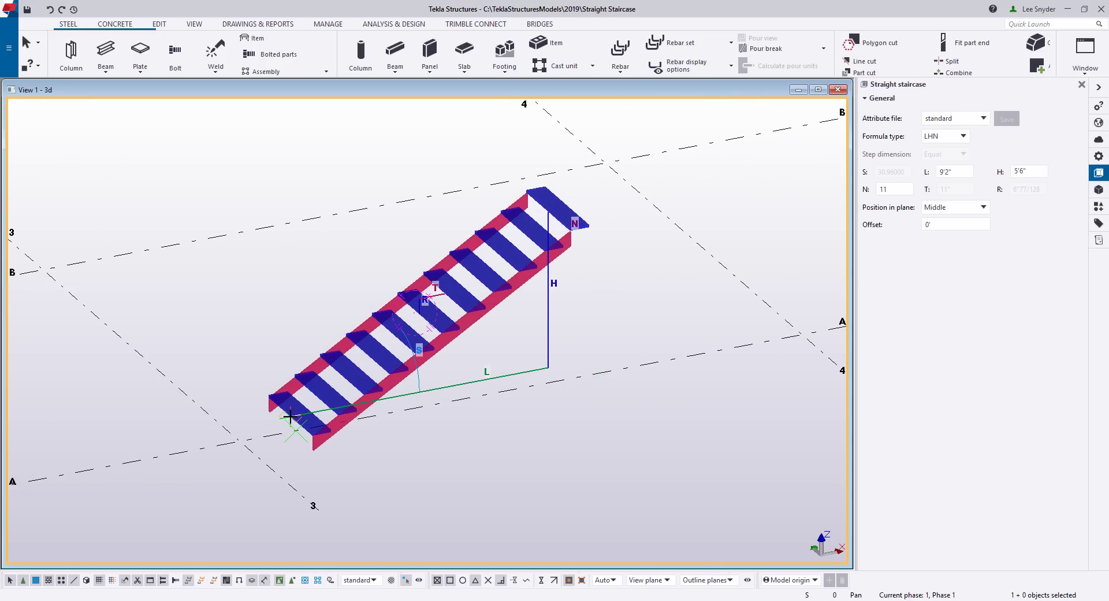
scroll(271, 423, "up", 2)
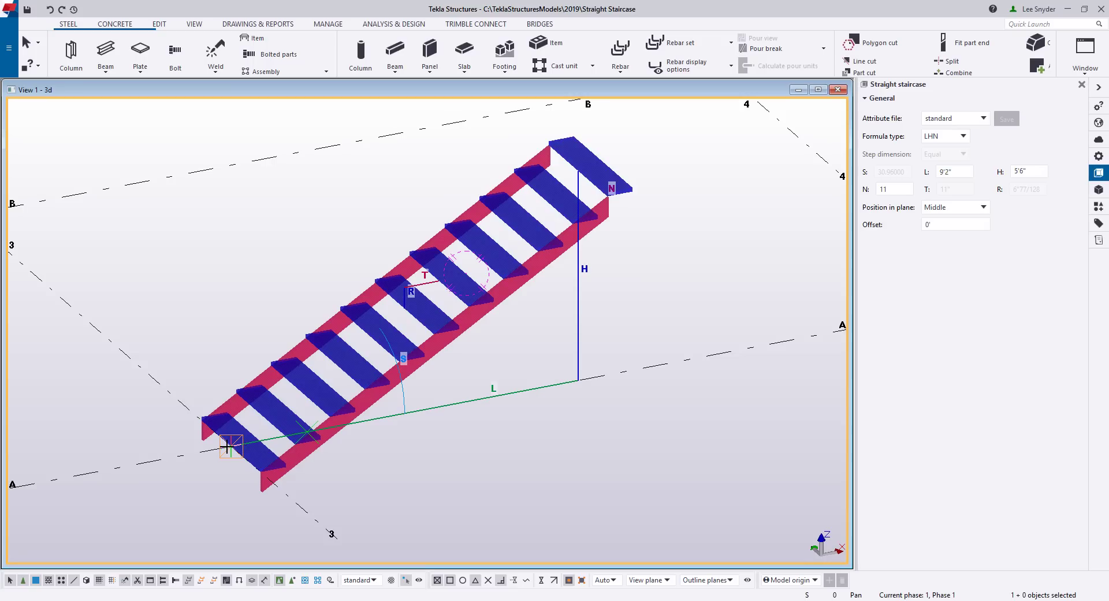
left_click(227, 446)
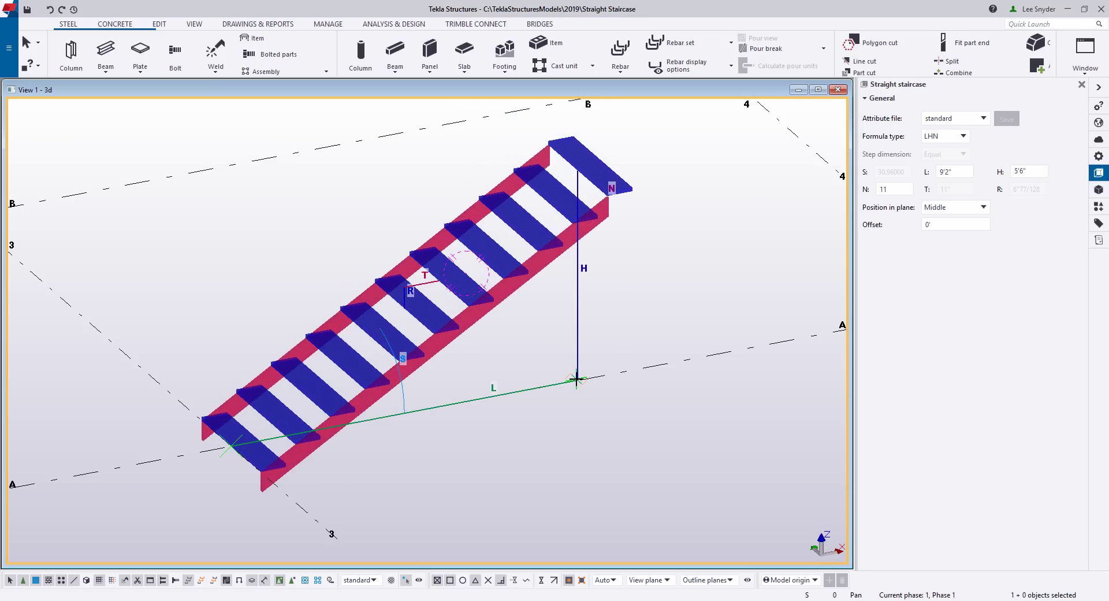
left_click(576, 378)
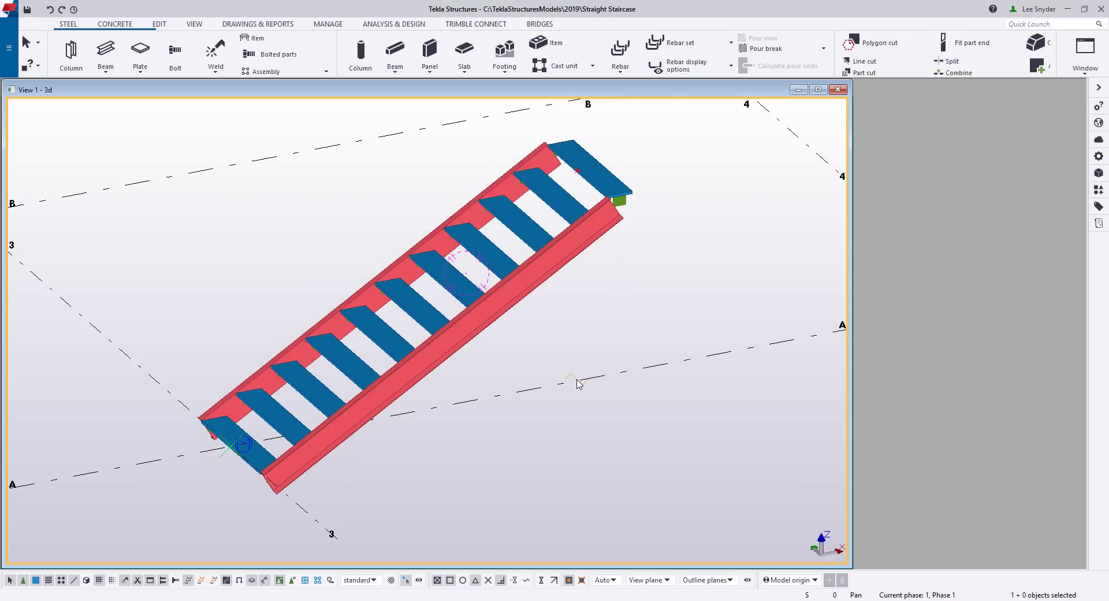
Open the staircase properties showing formula type LHN, L 9'2", H 5'6" and N 11
double_click(524, 292)
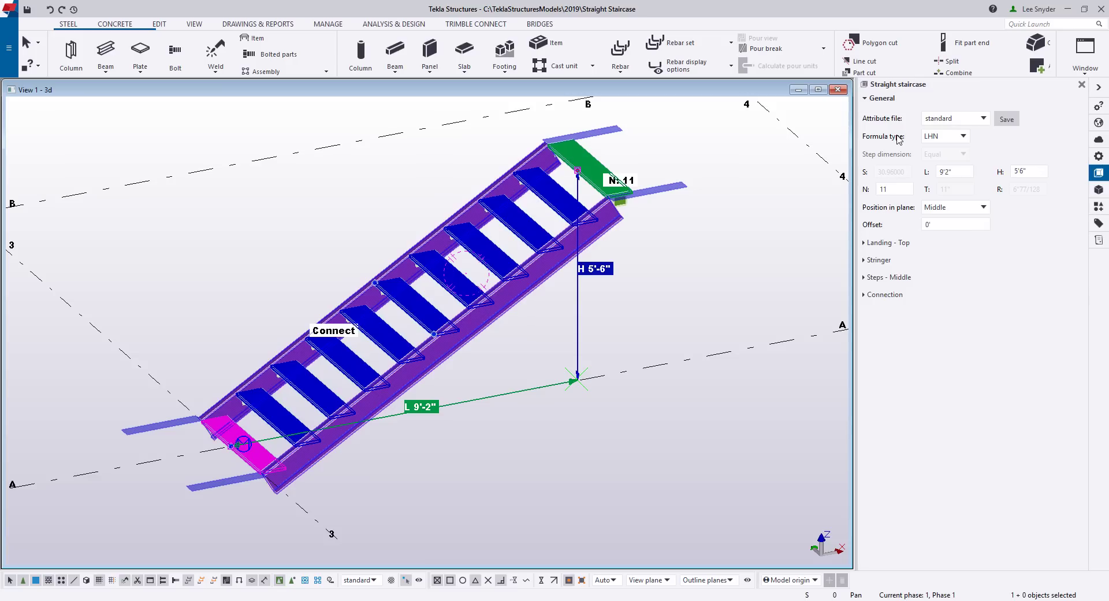
left_click(962, 172)
left_click(1012, 175)
left_click(964, 136)
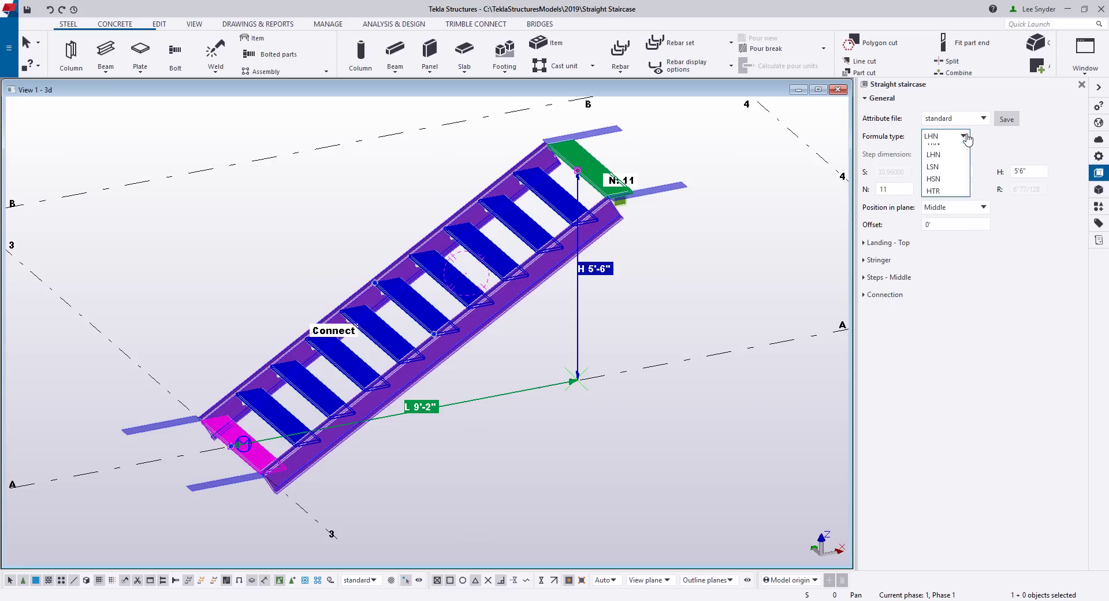
Change the staircase length L from 9'2" to 10'-0" in the properties panel
left_click(996, 146)
left_click(961, 171)
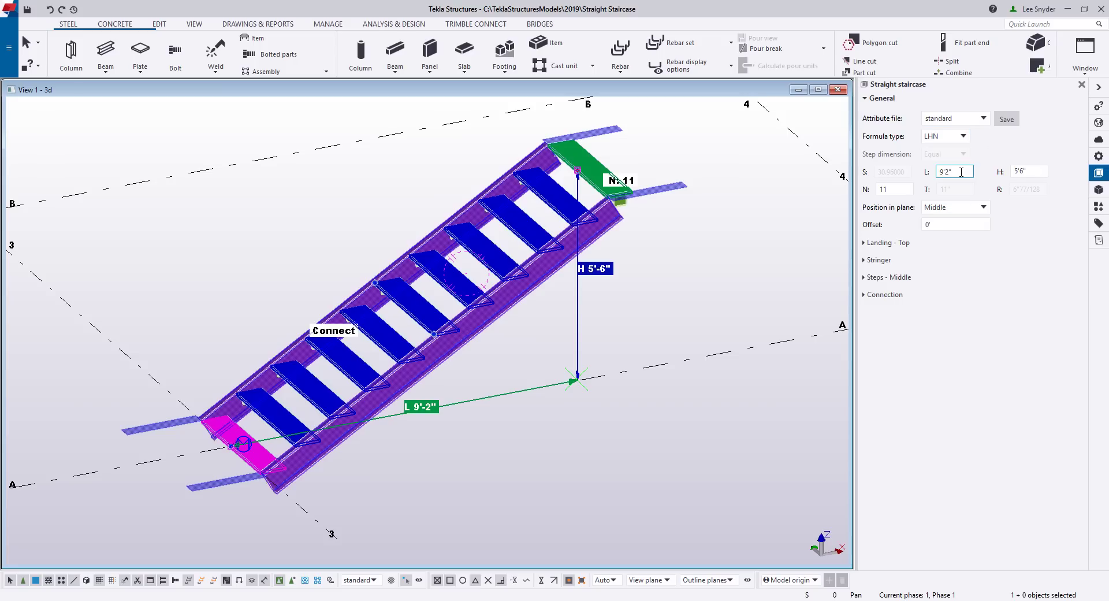
left_click_drag(961, 172, 899, 175)
type("10")
key("Return")
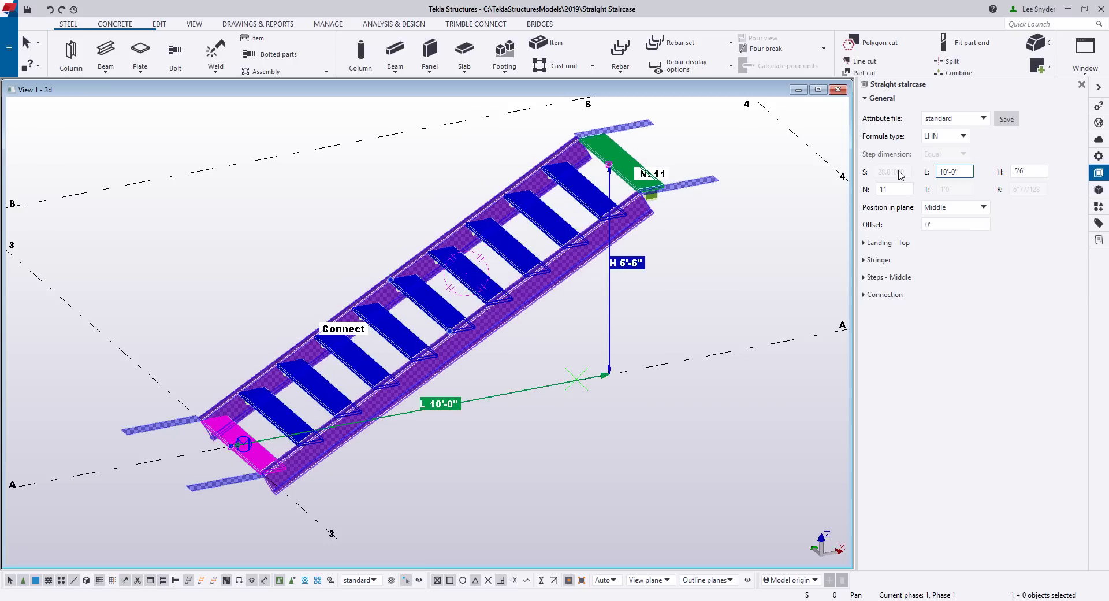
Try an 8' length on the model dimension, then stretch the bottom end out 2'-0"
left_click(440, 404)
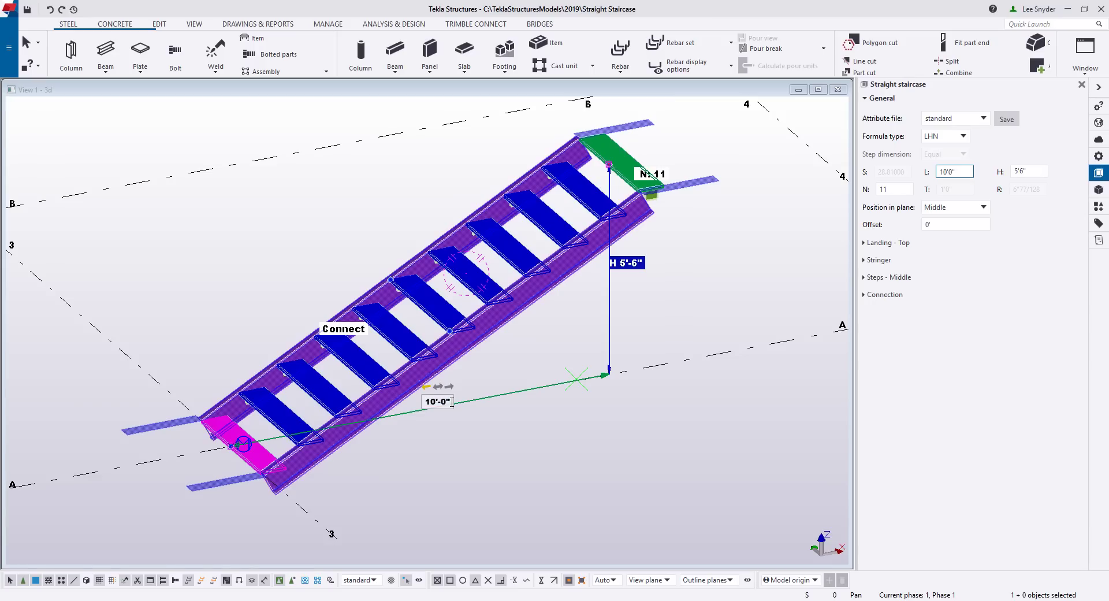
type("8'")
key("Return")
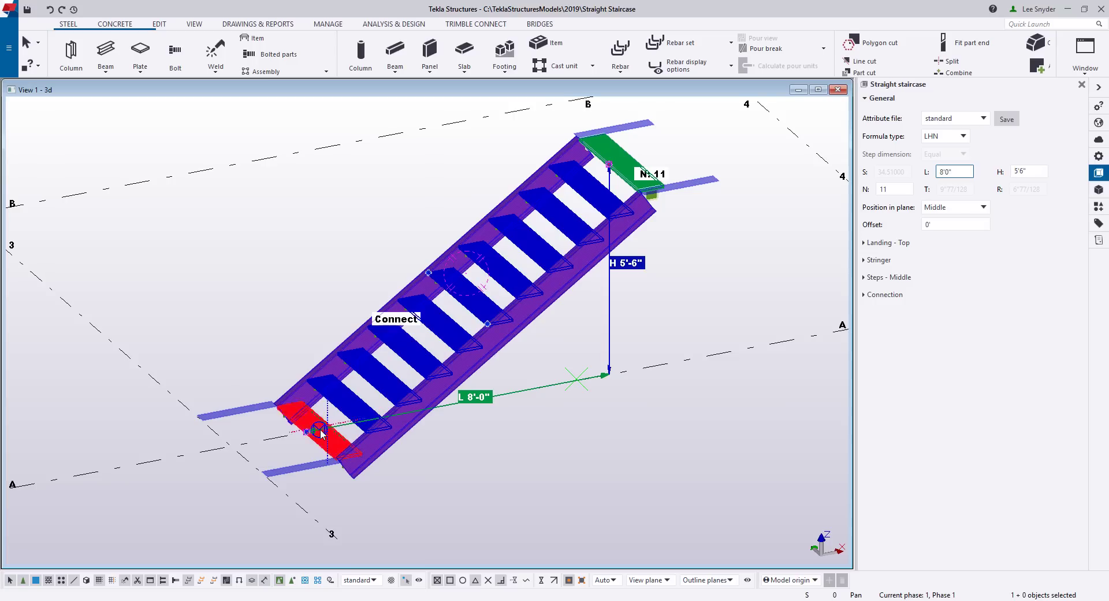
left_click_drag(306, 435, 237, 445)
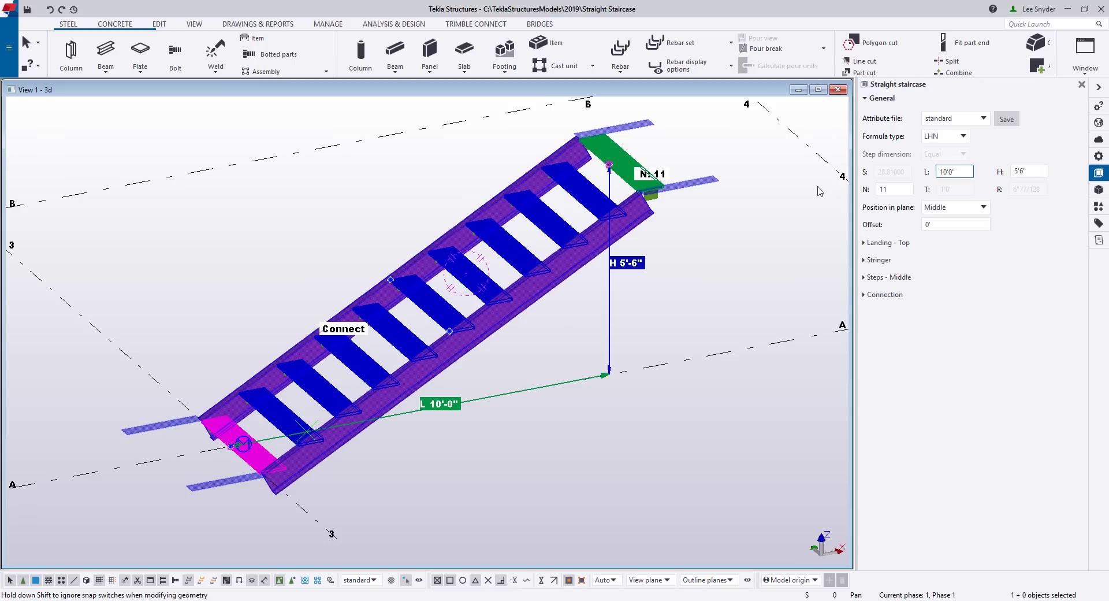
left_click(954, 138)
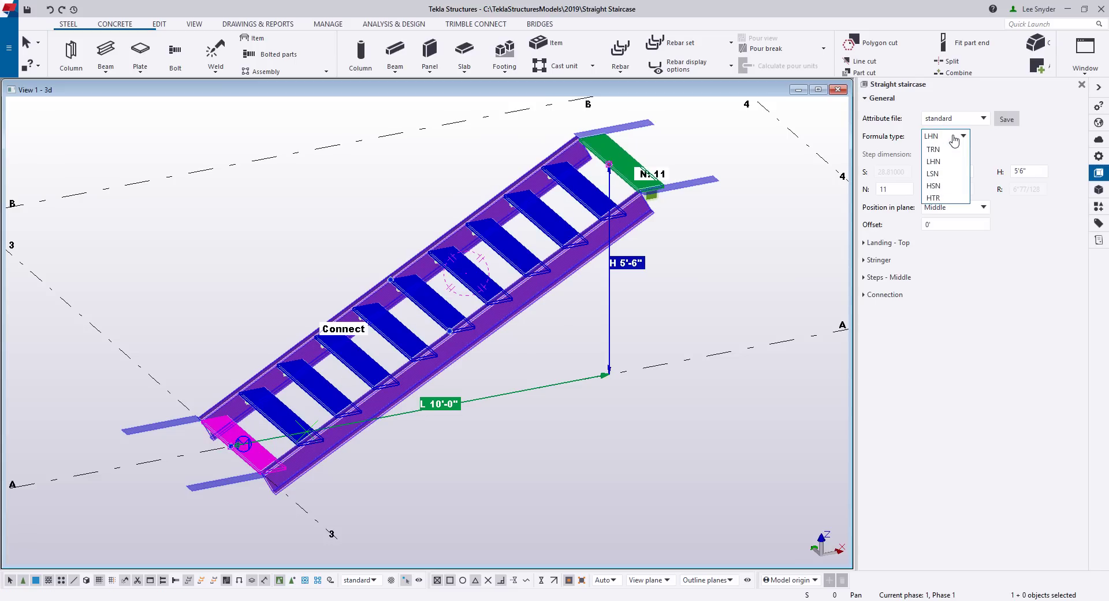
Set the staircase formula type to HTR
left_click(934, 198)
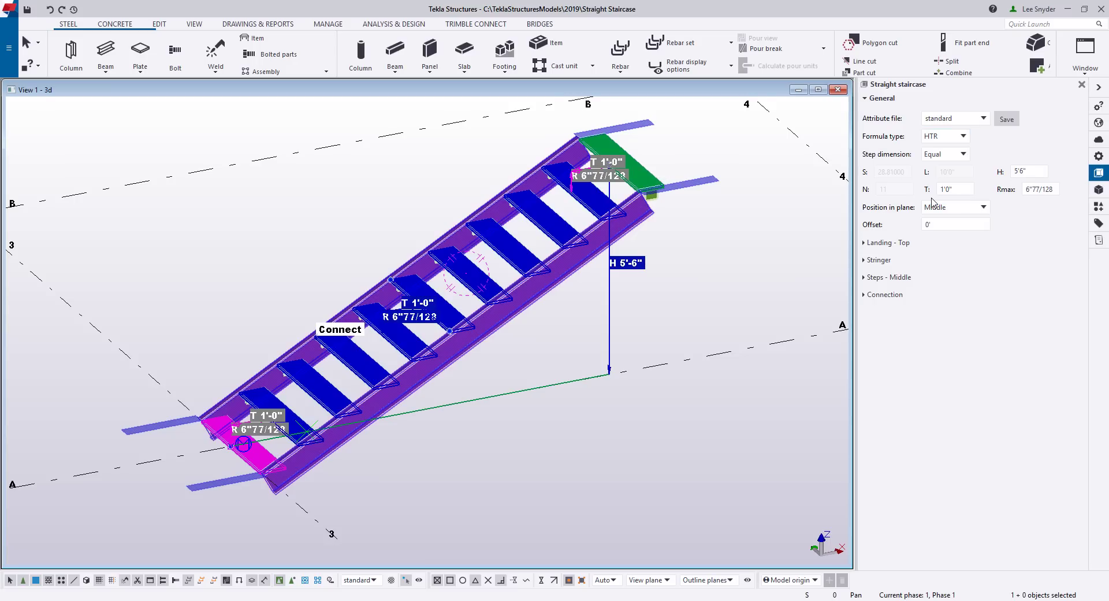
left_click(952, 190)
left_click(1033, 175)
left_click(949, 189)
Raise the staircase height H from 5'-6" to 7'-0" on the model dimension
left_click(637, 264)
type("8'")
left_click(636, 265)
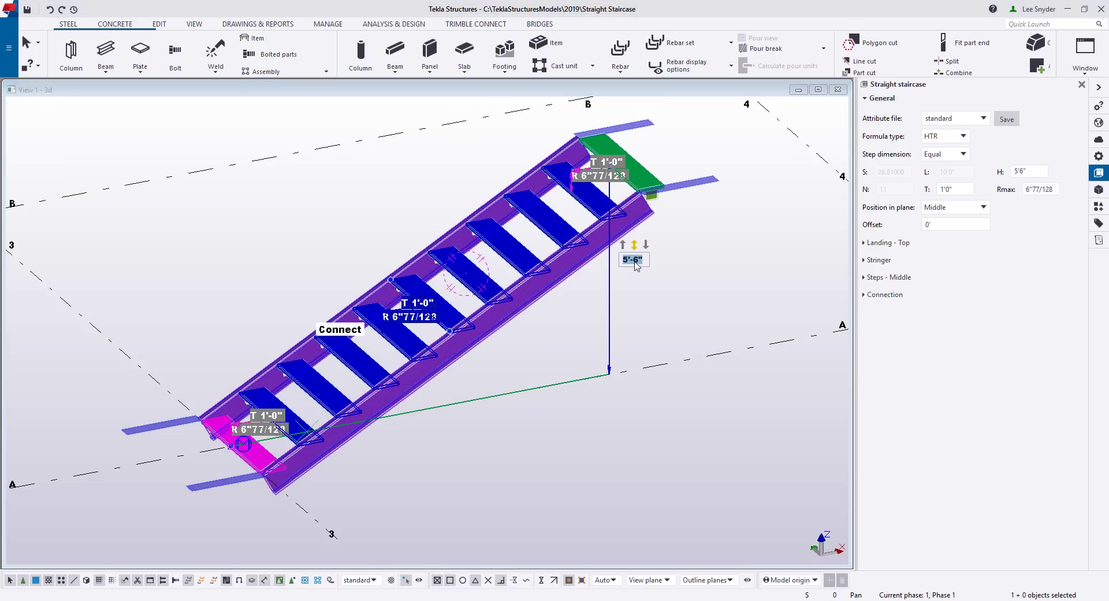
left_click(622, 244)
left_click(643, 260)
type("7'")
key("Return")
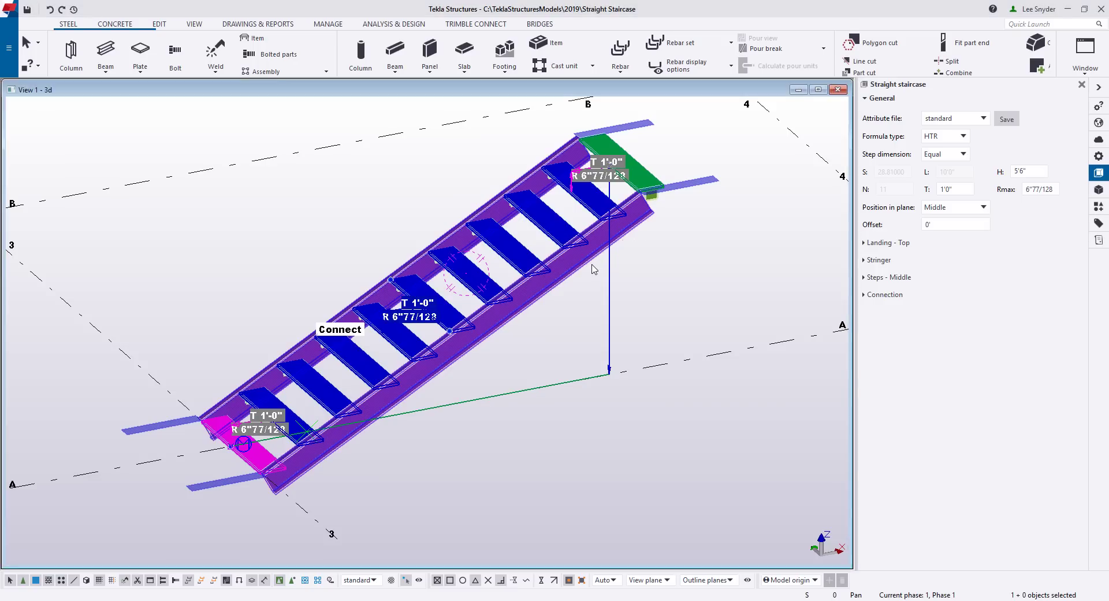
middle_click_drag(614, 317, 616, 370)
scroll(617, 370, "up", 1)
scroll(482, 346, "up", 3)
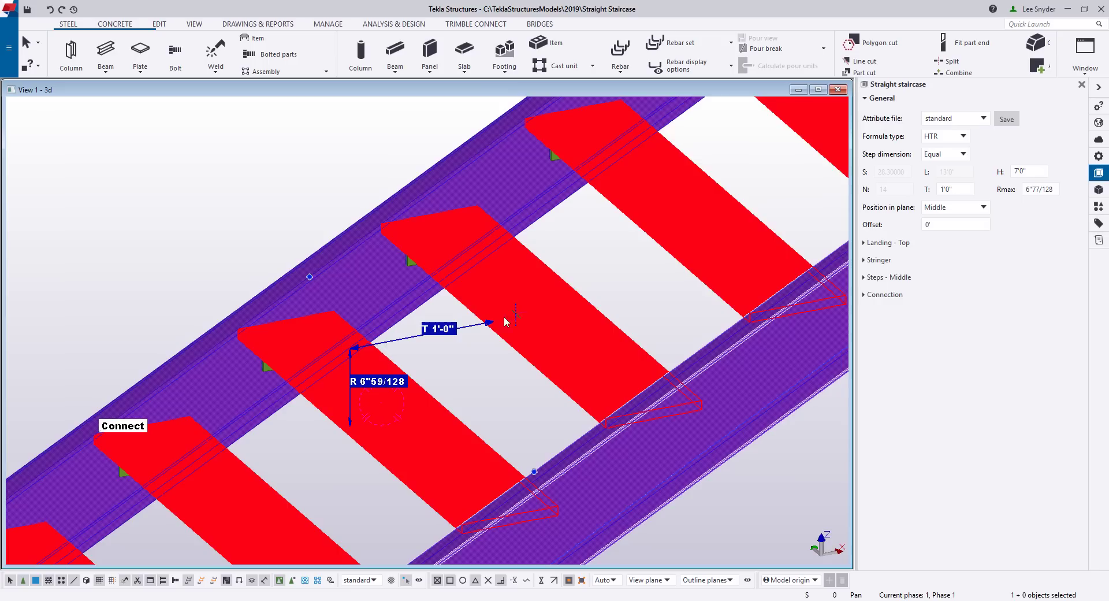
Set tread depth T to 11" and riser height R to 7" on the model dimensions
left_click(442, 330)
type("11")
key("Return")
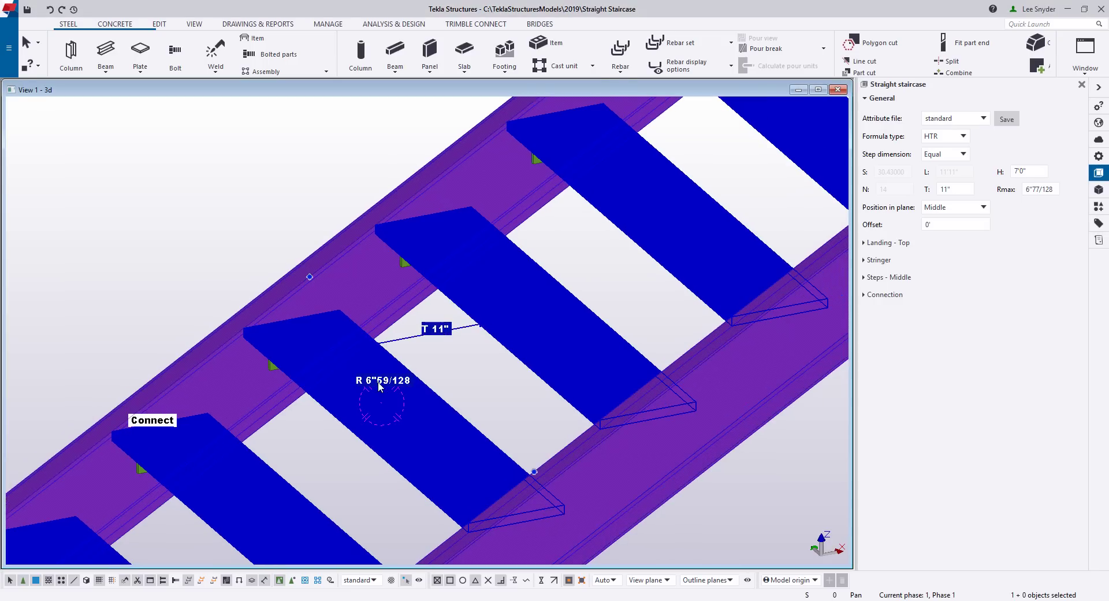
left_click(381, 386)
type("7")
key("Return")
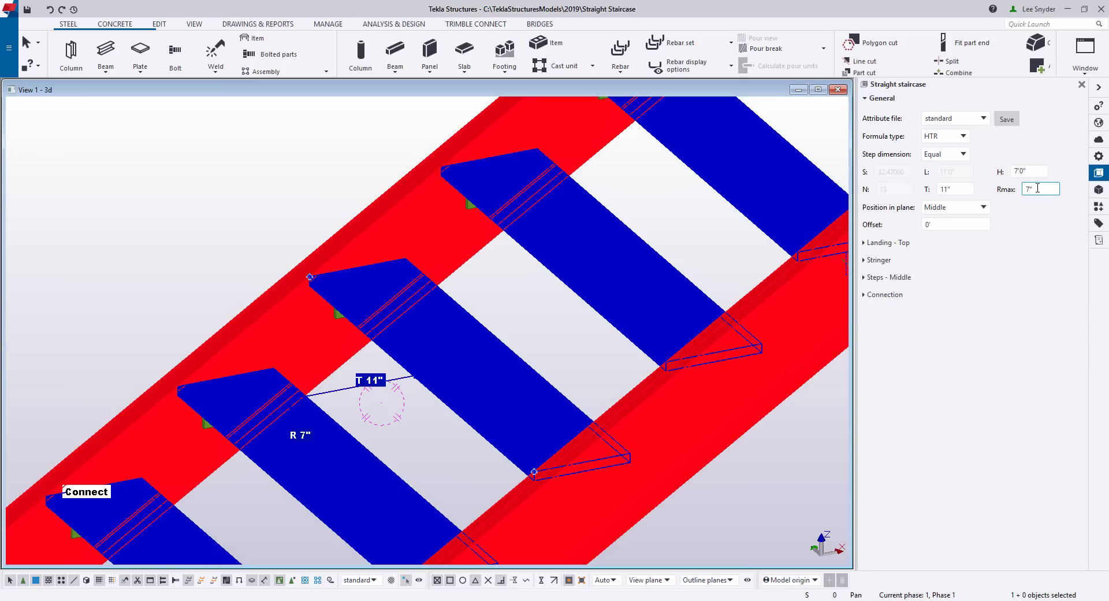
double_click(945, 190)
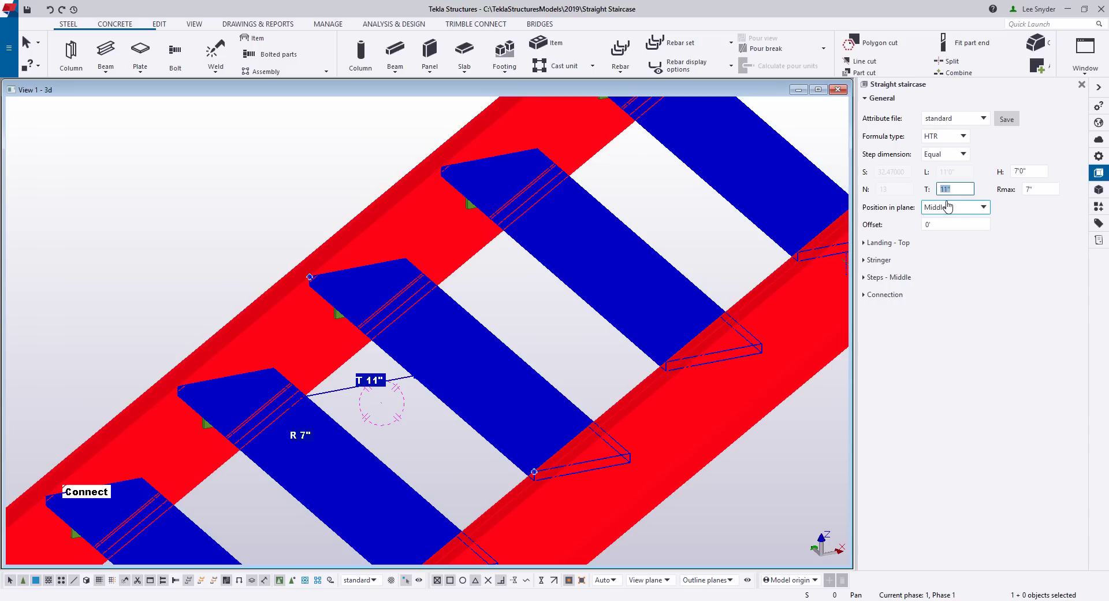
scroll(611, 273, "down", 5)
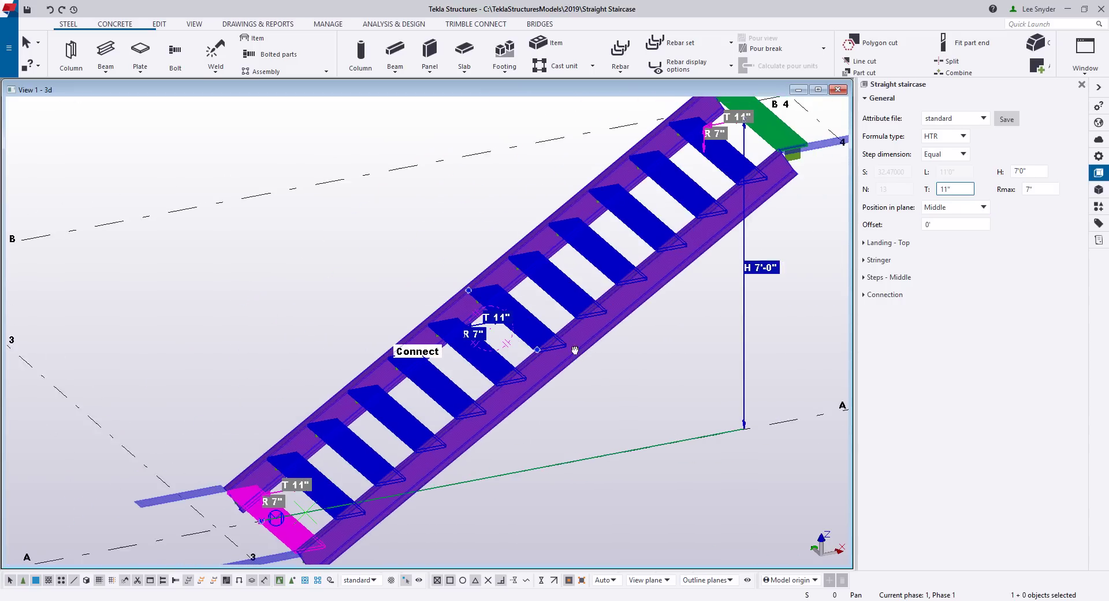
left_click(956, 138)
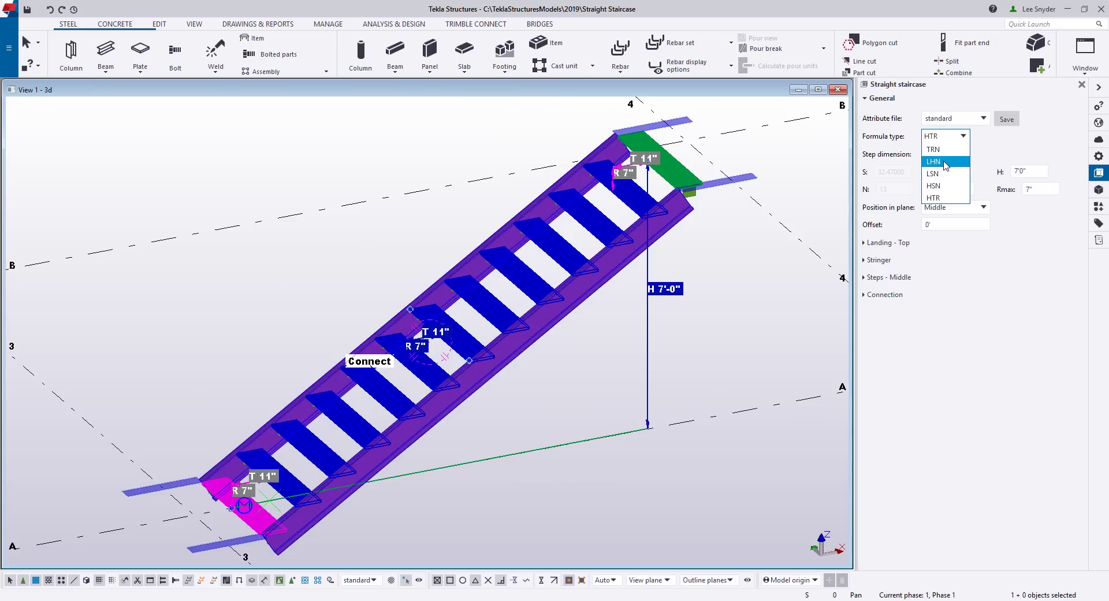
Change the formula type to LHN, keeping L 11'0", H 7'0" and 13 steps
left_click(945, 161)
left_click_drag(964, 172, 934, 180)
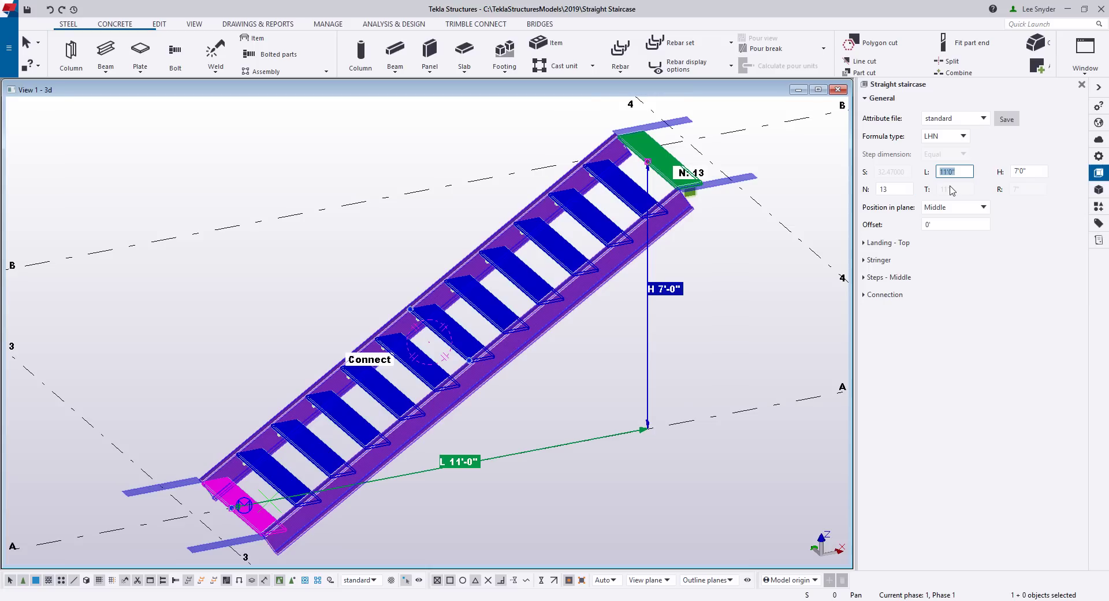
left_click(965, 138)
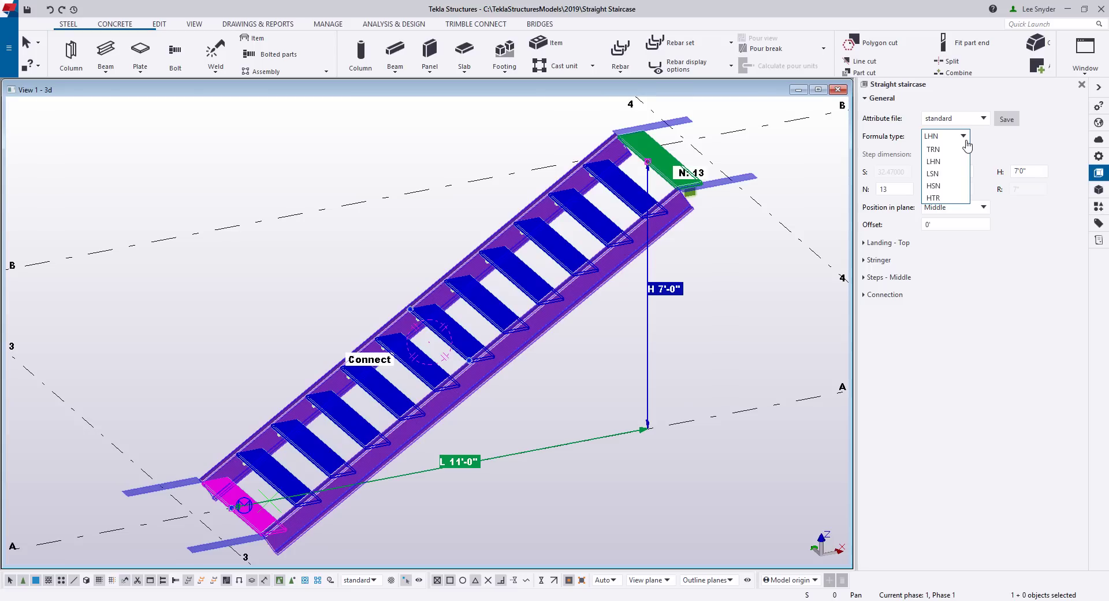
left_click(966, 139)
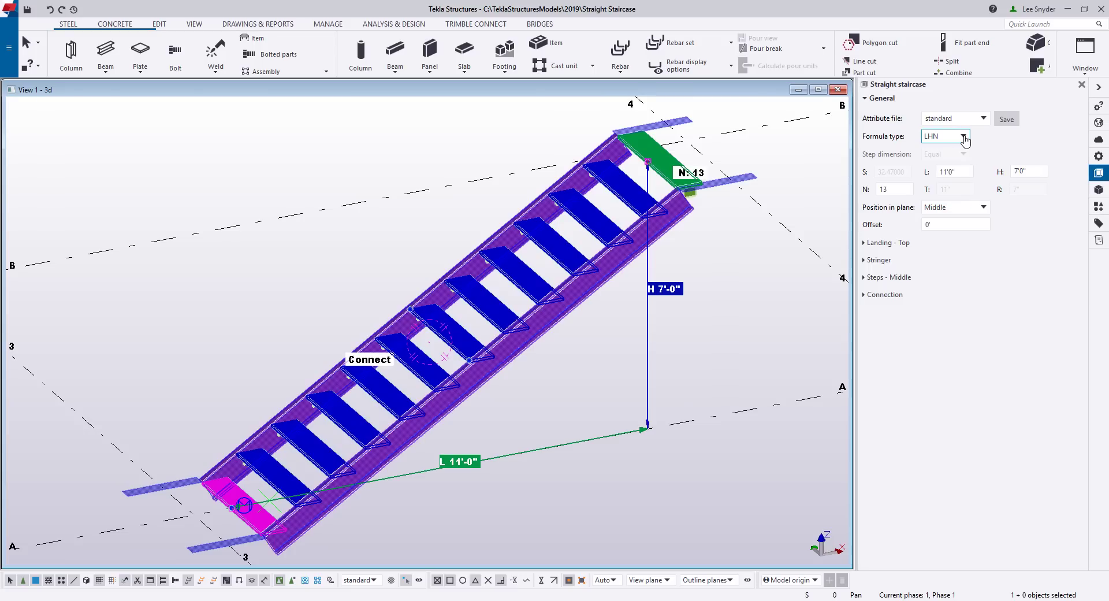
Review the Landing - Top and Stringer sections and select the top landing beams
left_click(865, 245)
left_click(866, 245)
left_click(865, 260)
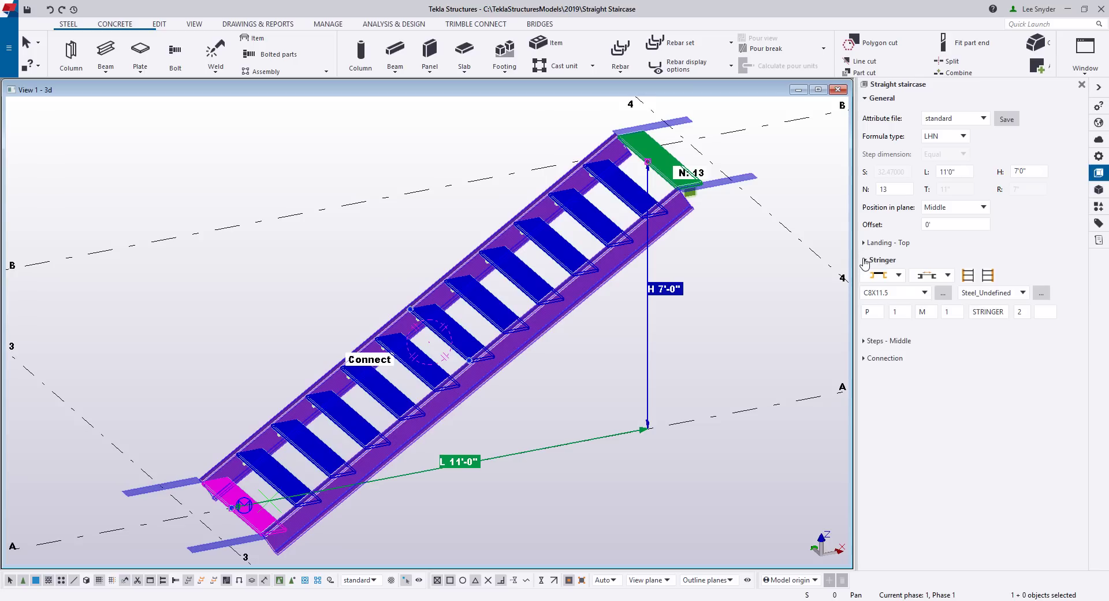
left_click(865, 261)
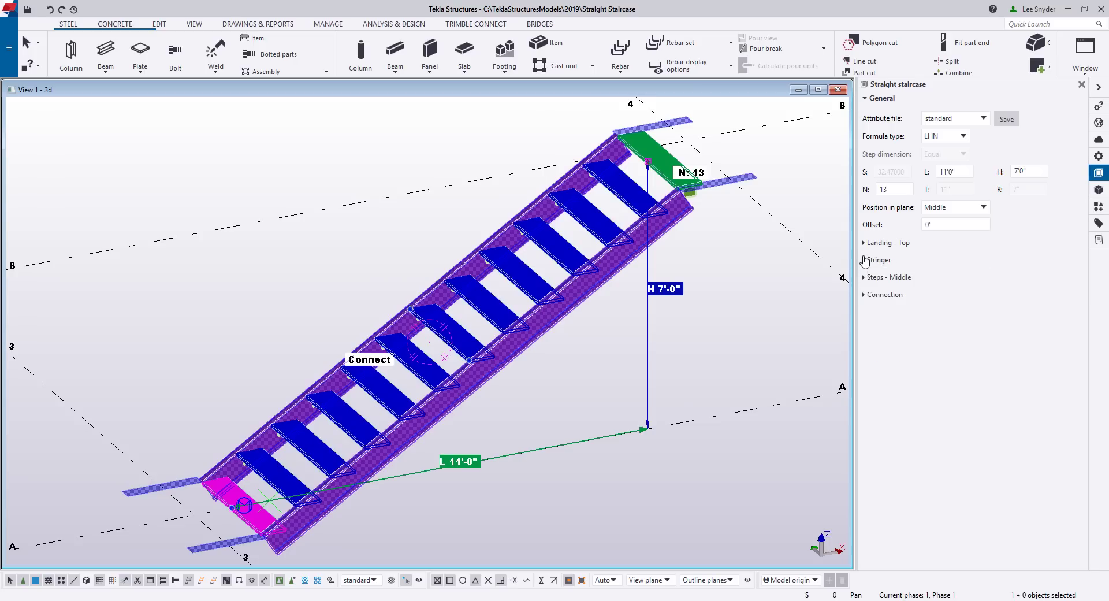
scroll(613, 283, "up", 4)
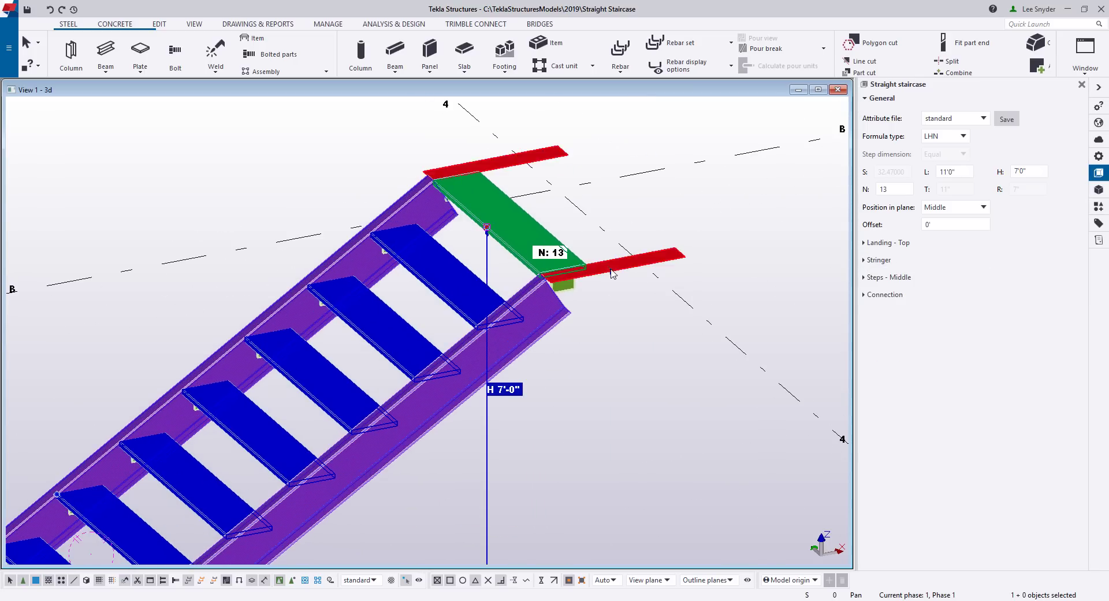
left_click(615, 269)
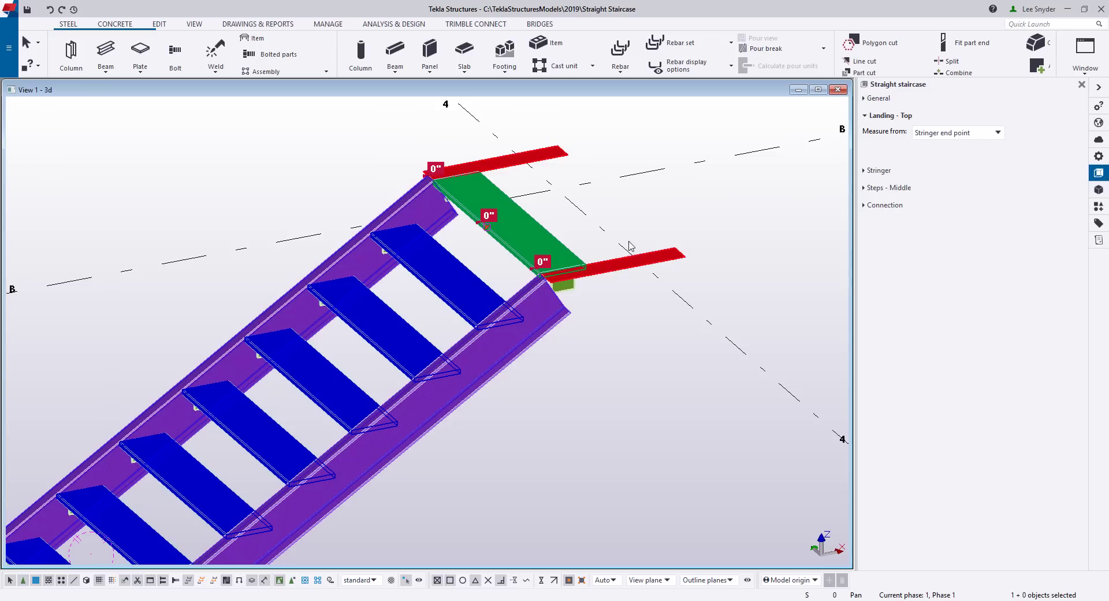
Set top landing dimensions: beam extension 3'-0", upper length 2'-0", offset 3"
left_click(542, 262)
type("36")
key("Return")
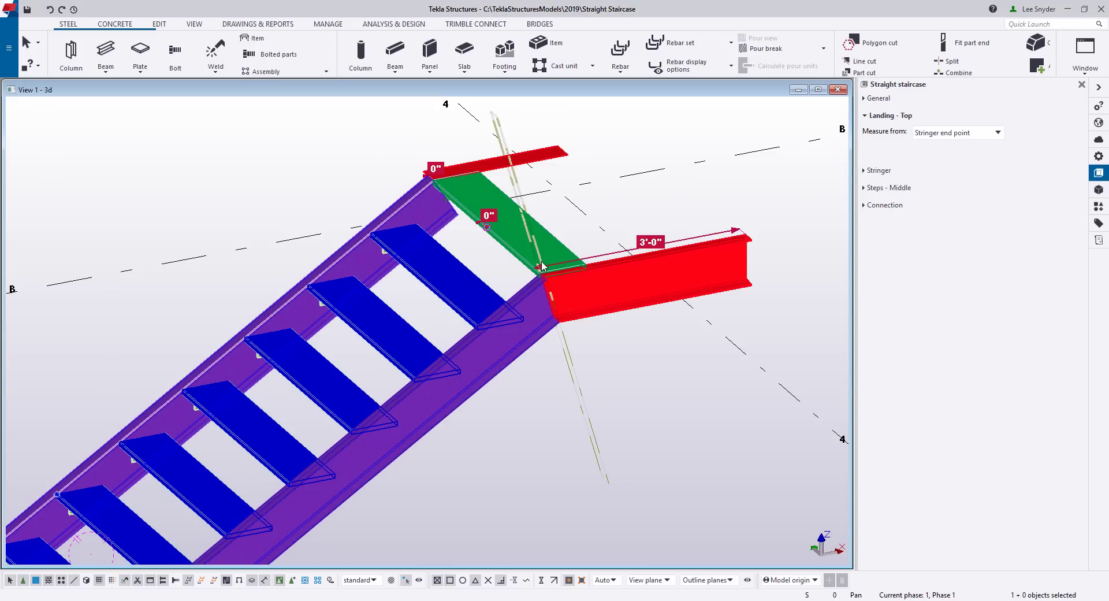
left_click(435, 169)
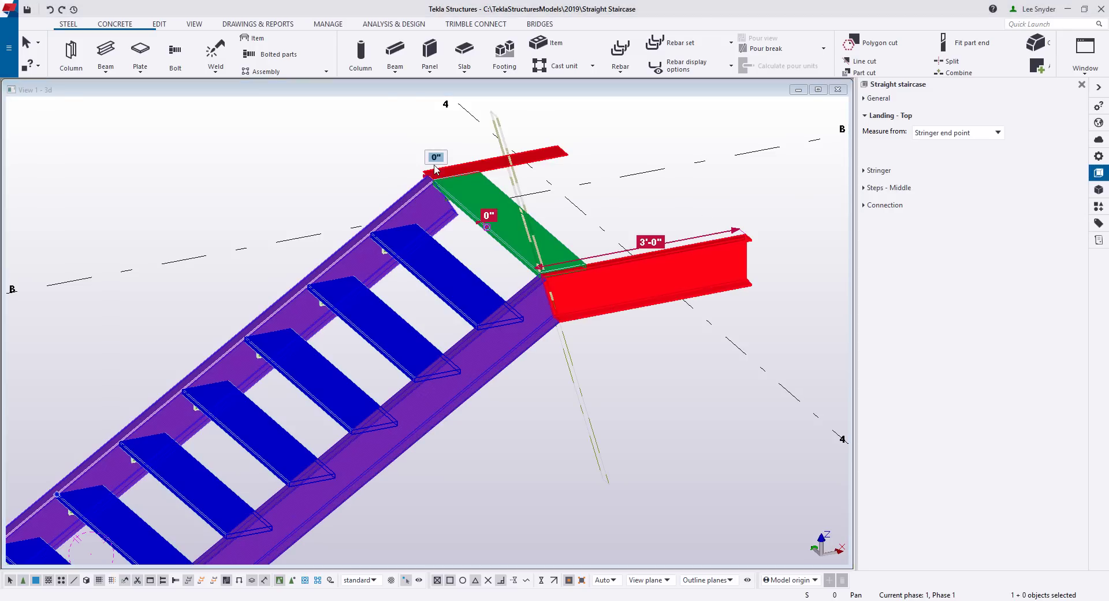
type("24")
key("Return")
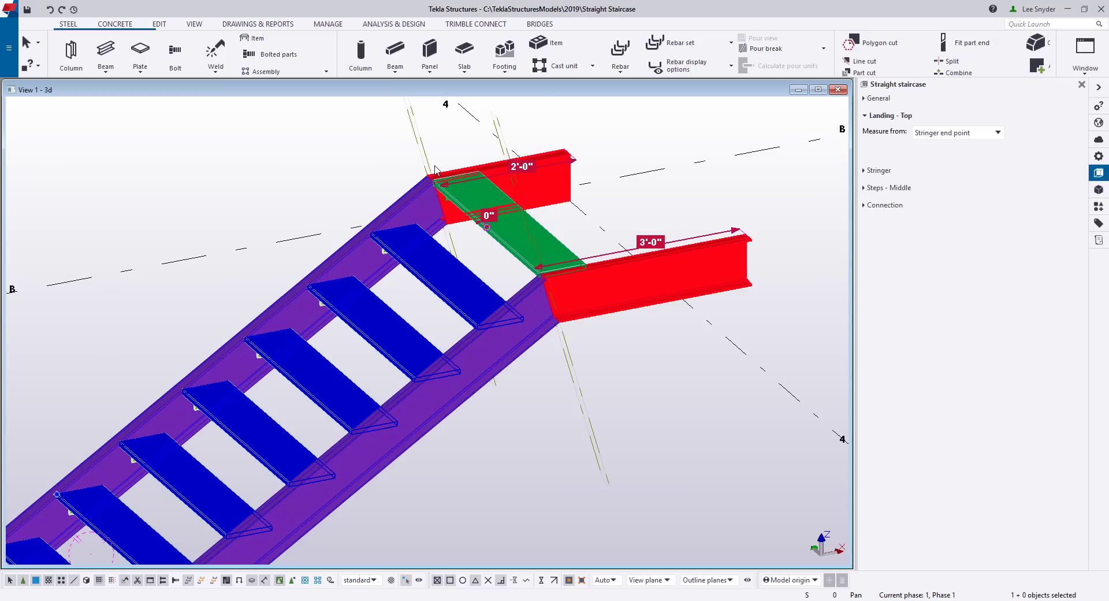
left_click(489, 218)
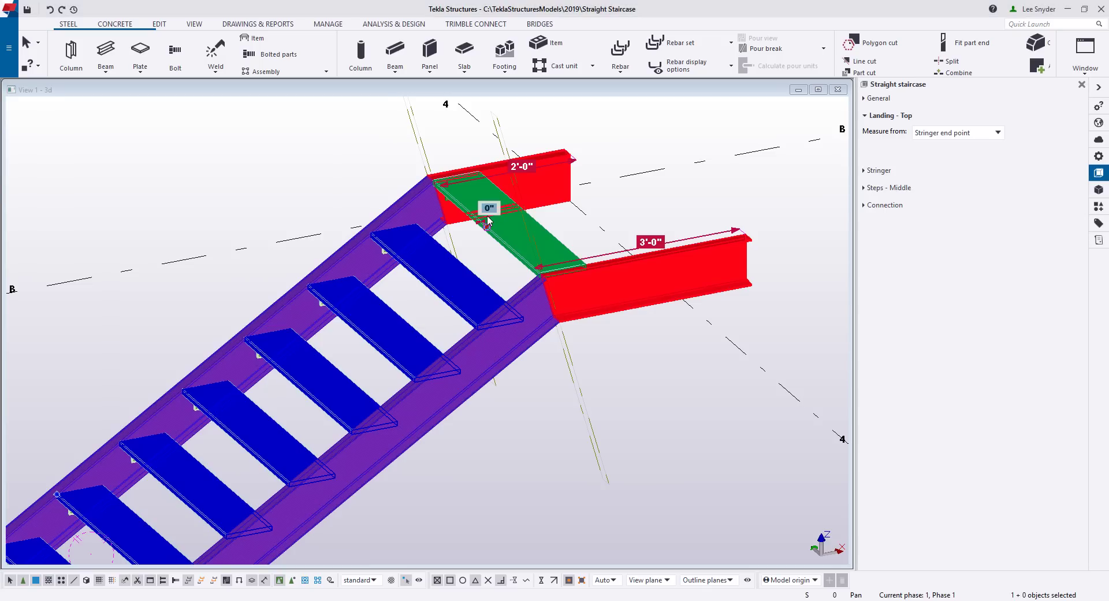
type("3")
key("Return")
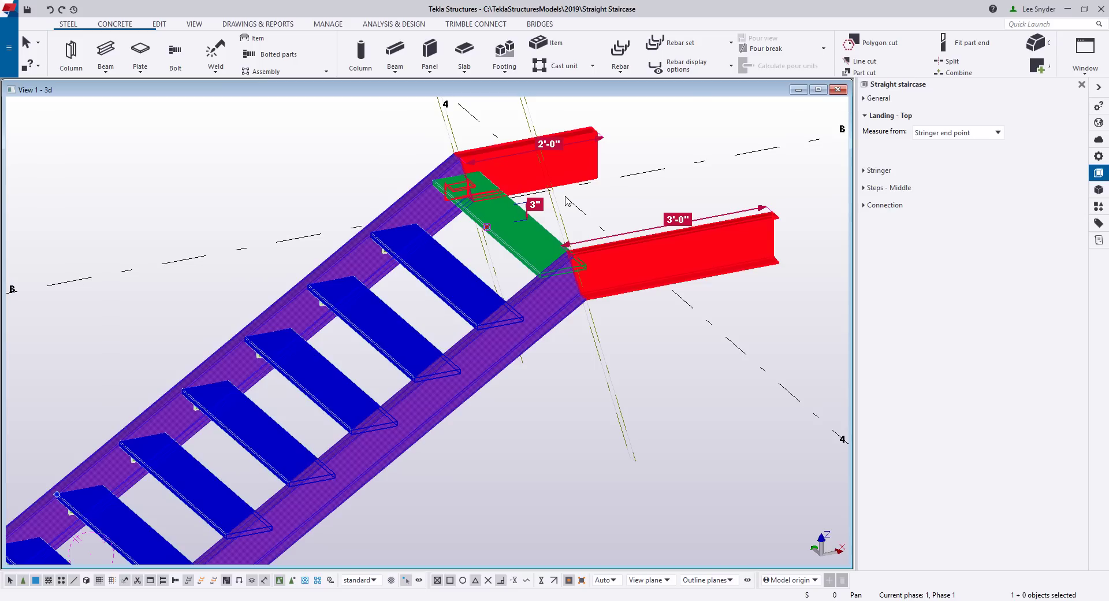
Set both bottom landing lengths, lower and upper, to 2'-0"
scroll(543, 208, "down", 6)
scroll(440, 332, "up", 5)
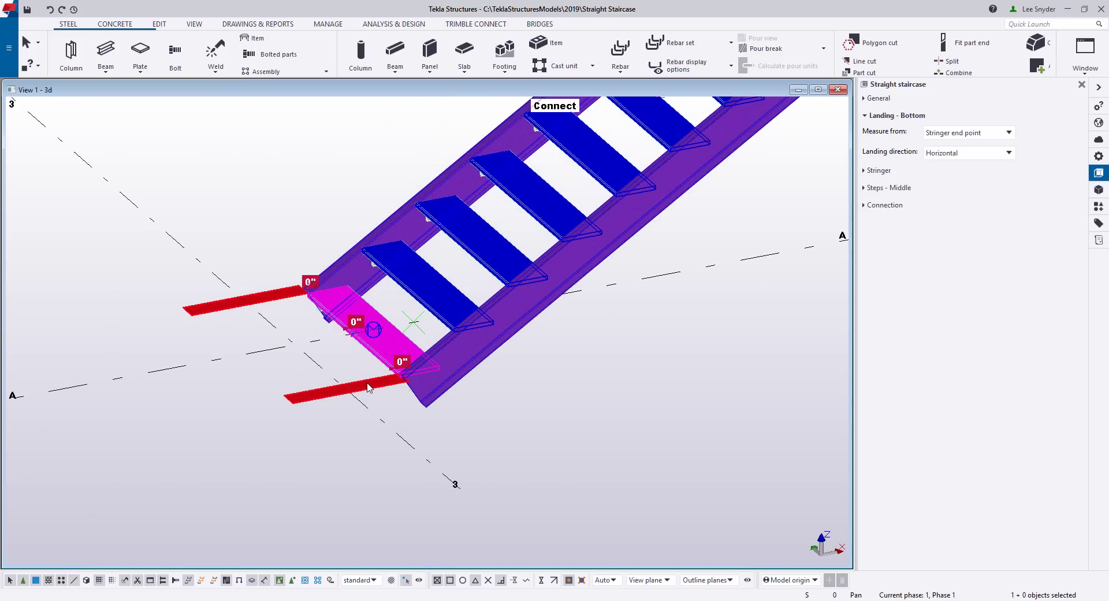
left_click(403, 360)
type("24")
key("Return")
left_click(310, 283)
type("24")
key("Return")
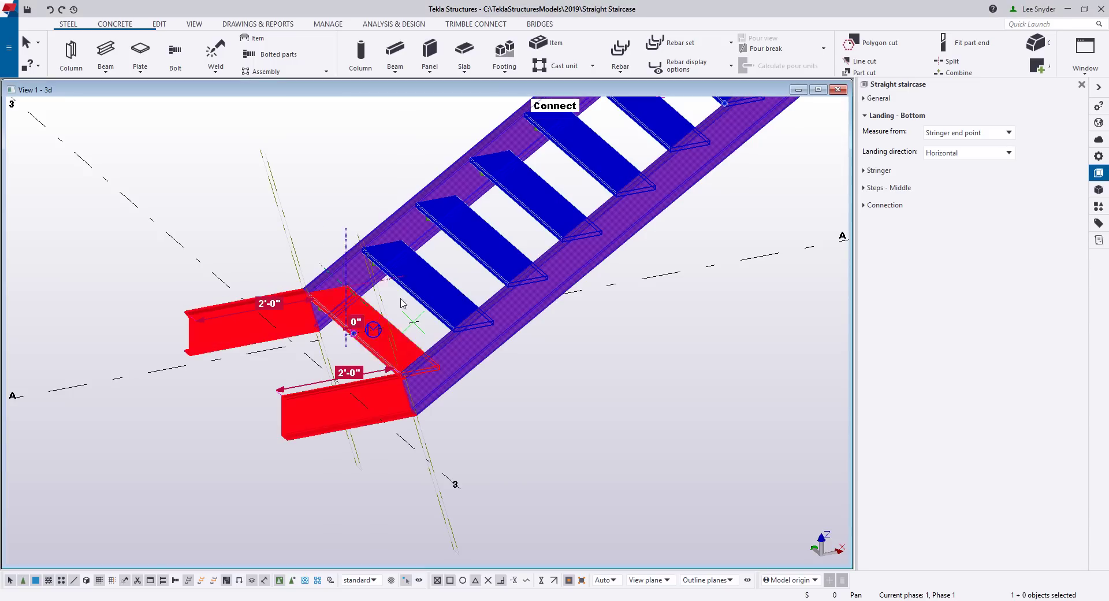
Set the bottom landing direction to Vertical
left_click(965, 155)
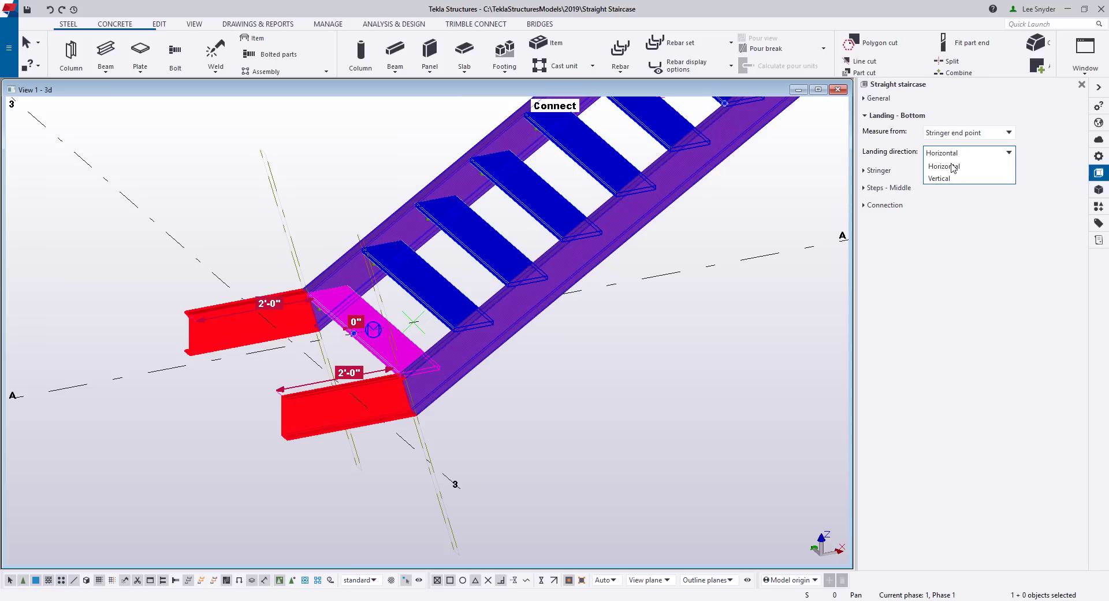
left_click(940, 179)
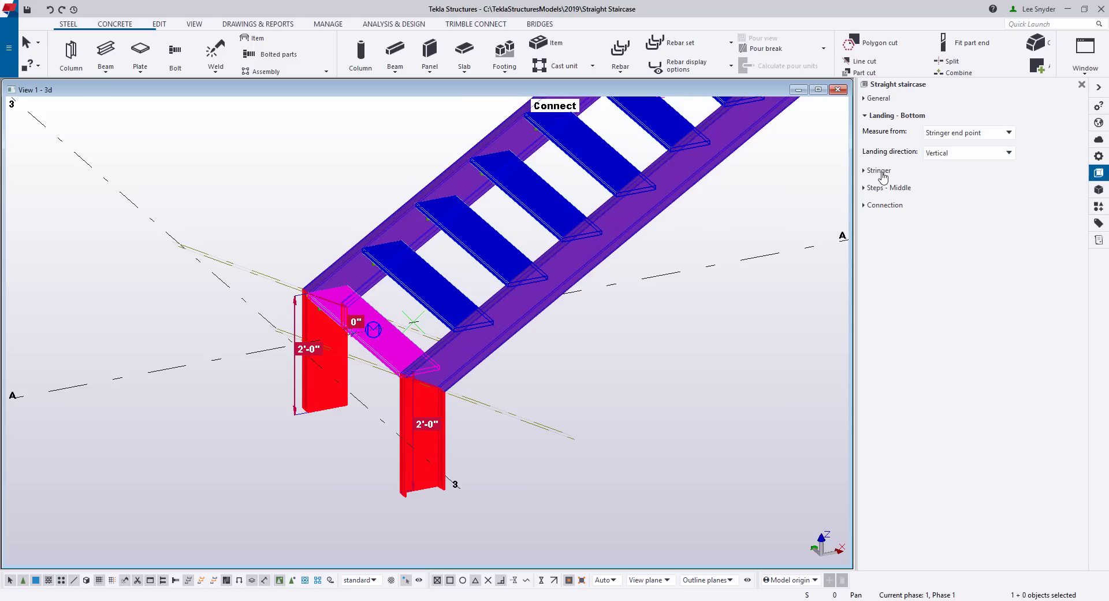
scroll(407, 421, "down", 3)
scroll(447, 358, "down", 3)
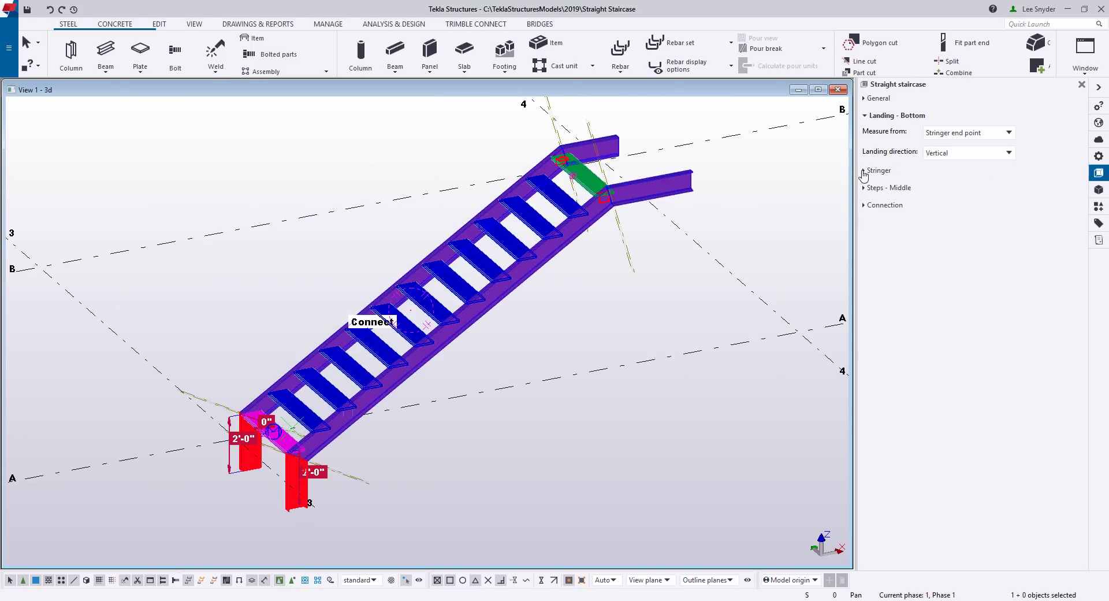
Select the C8X11.5 stringer and check its orientation and arrangement options, leaving them unchanged
left_click(534, 268)
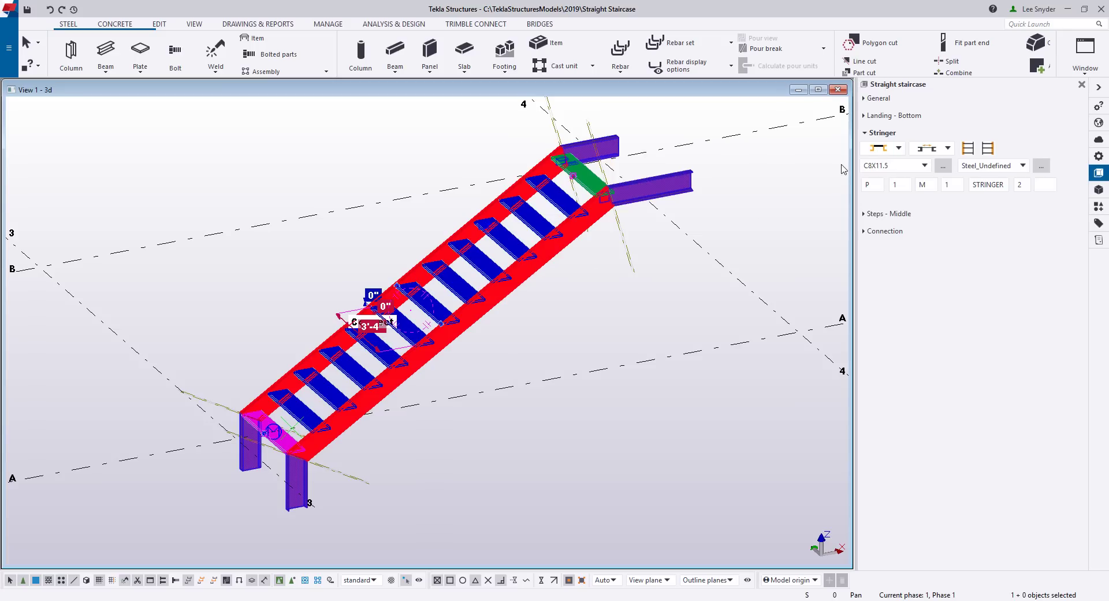
left_click(901, 150)
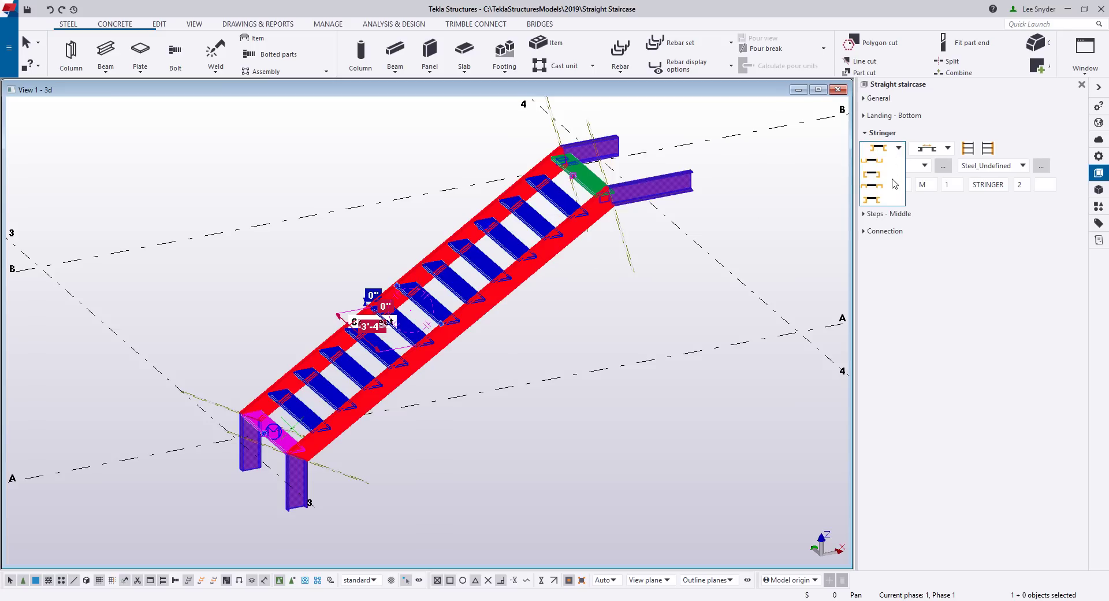
left_click(949, 150)
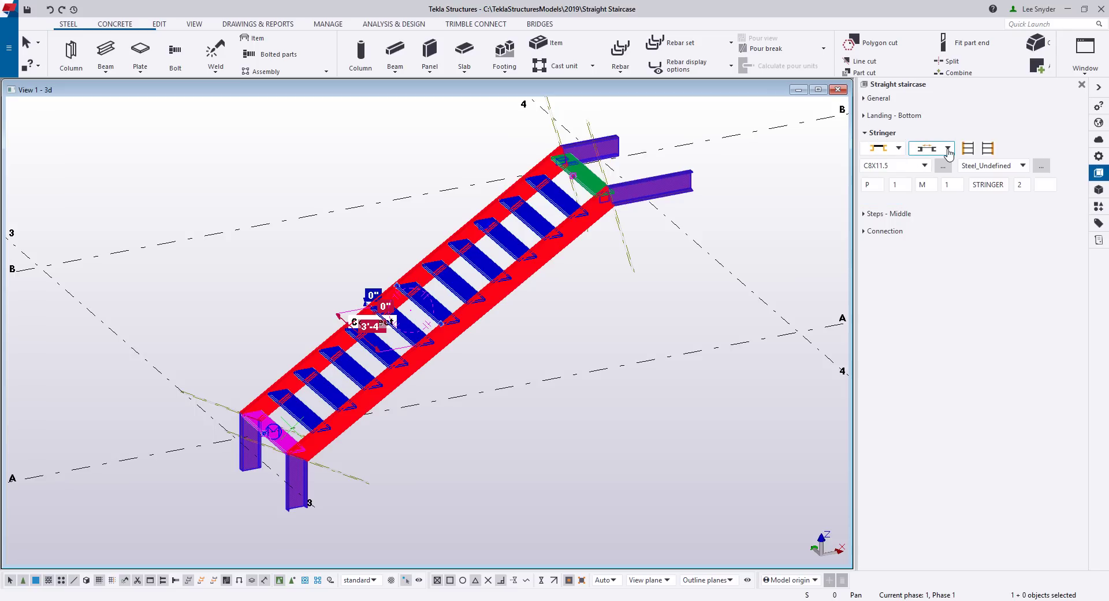
left_click(948, 150)
left_click(949, 150)
Narrow the stair from 3'-4" to 3'-0" wide and show the middle steps' settings
scroll(323, 357, "up", 5)
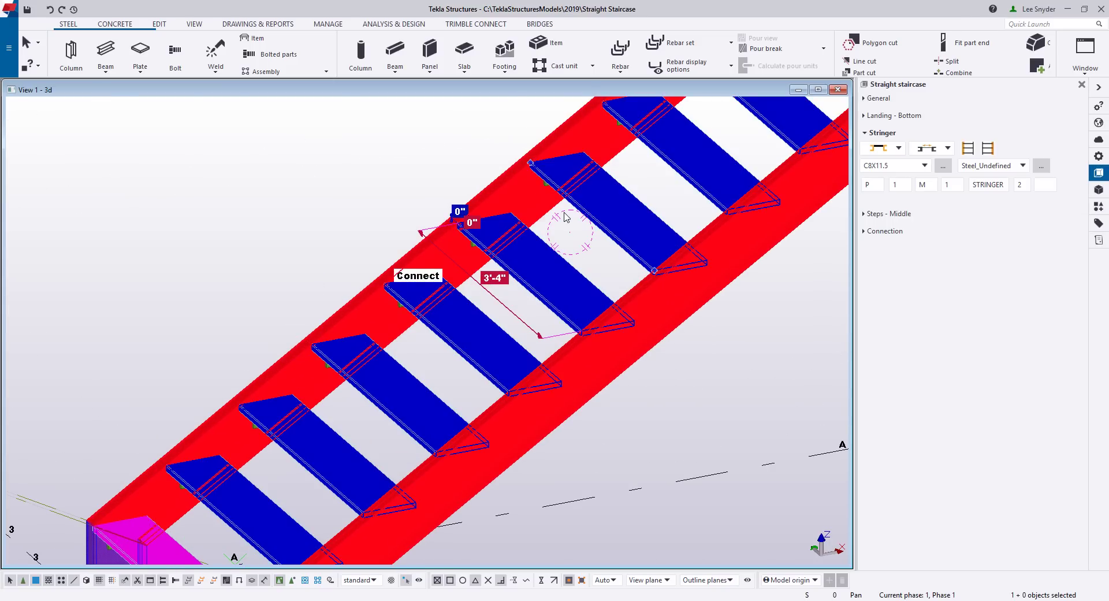
left_click(496, 281)
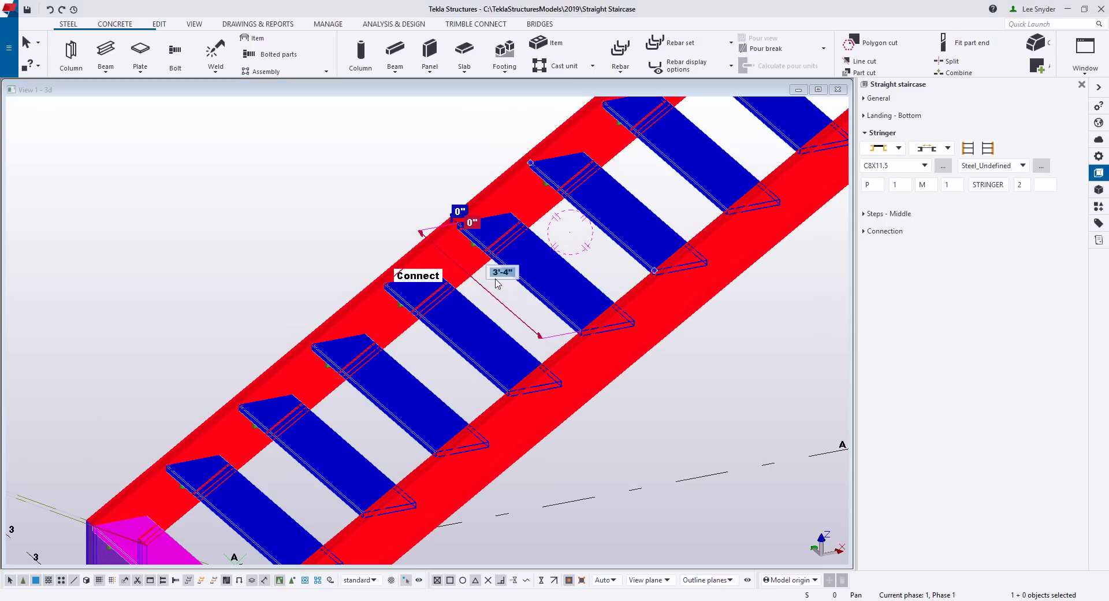
type("3'")
key("Return")
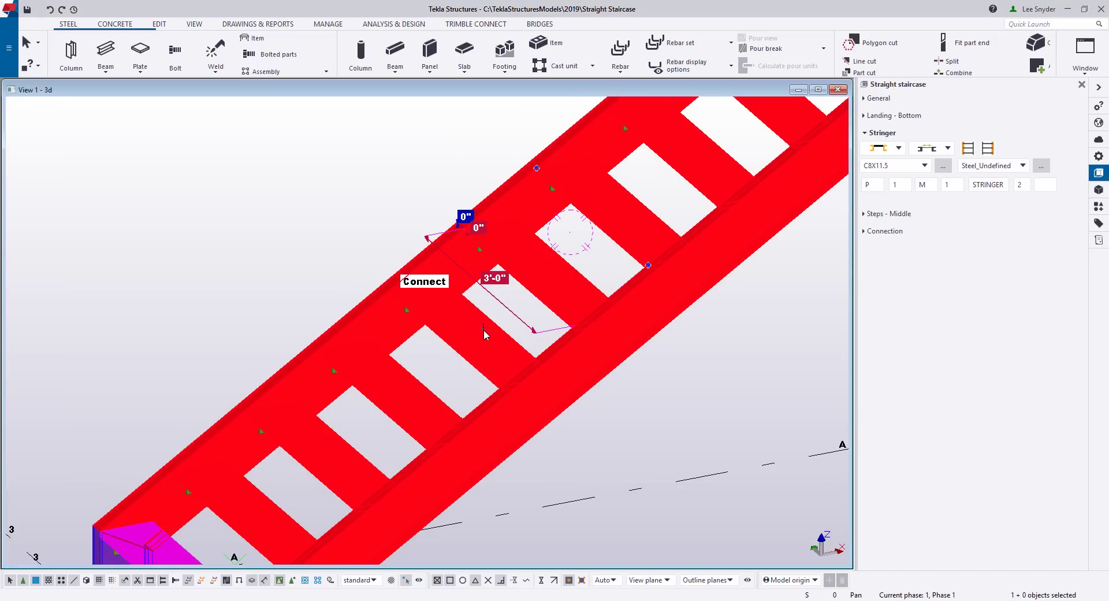
left_click(546, 254)
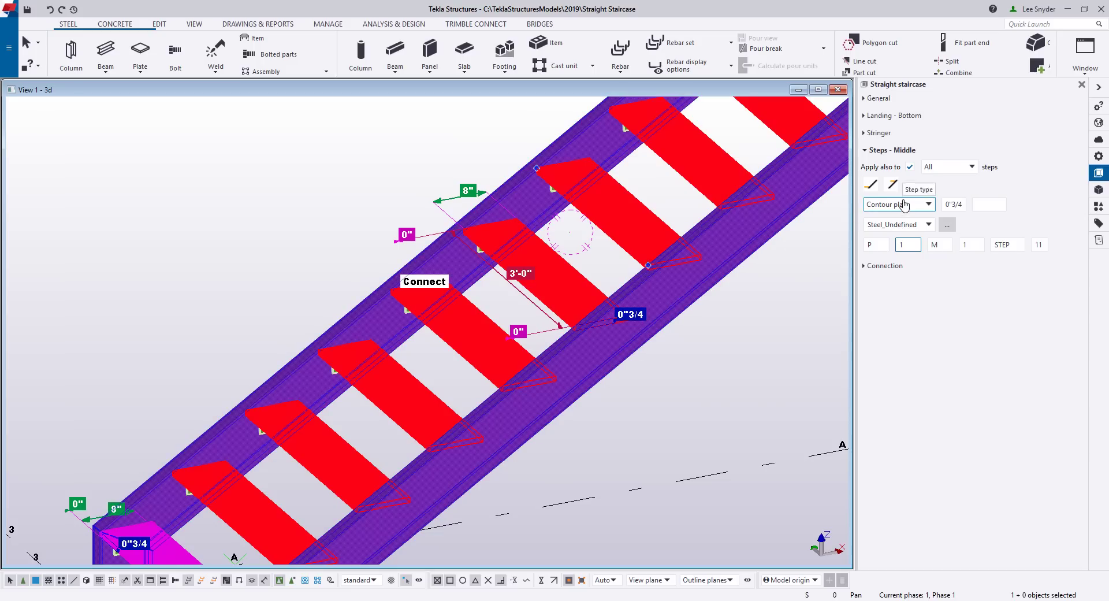
Keep Contour plate steps, make them 1" thick, and change the 8" step dimension to 7"
left_click(927, 207)
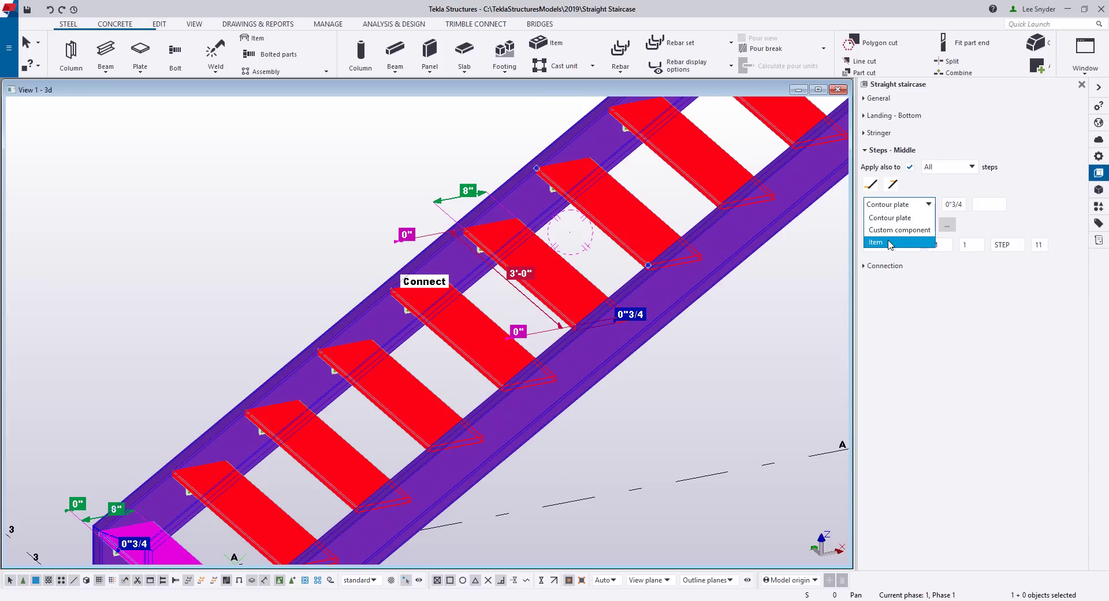
left_click(921, 192)
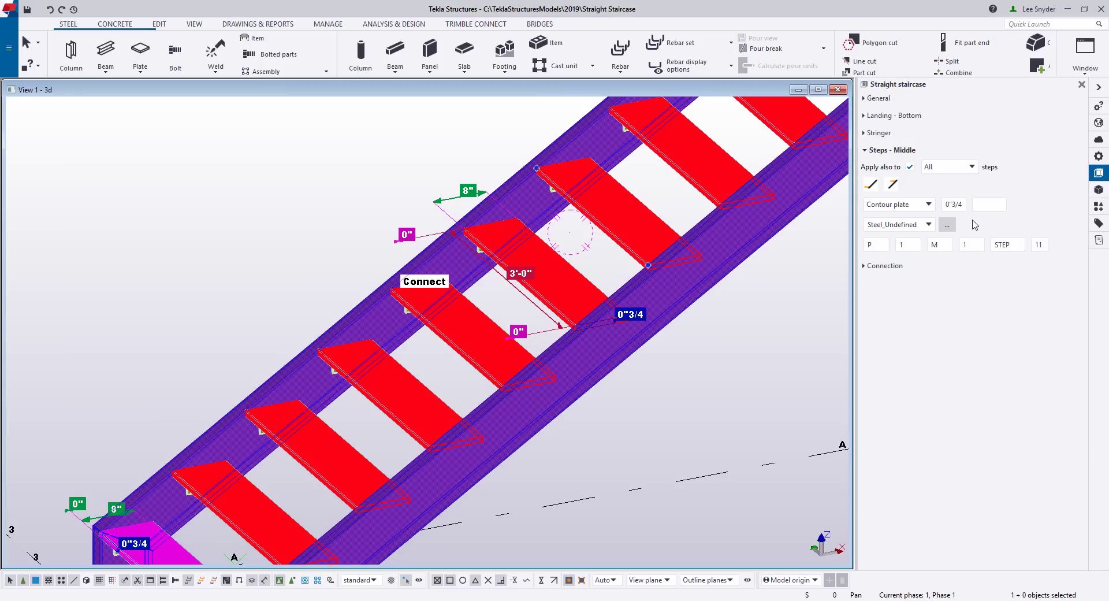
left_click(633, 315)
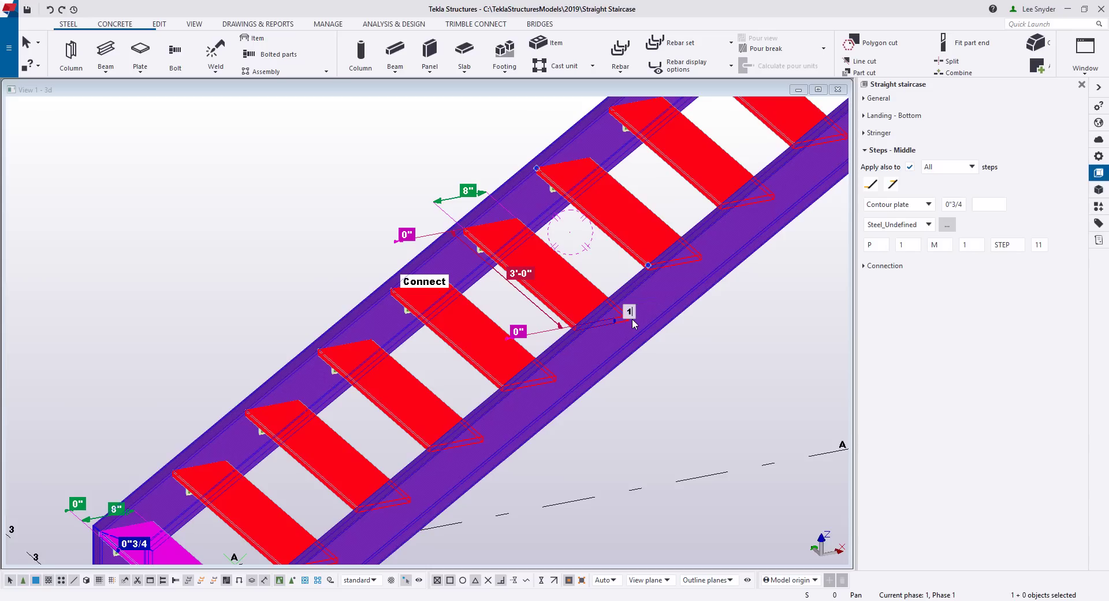
type("1")
key("Return")
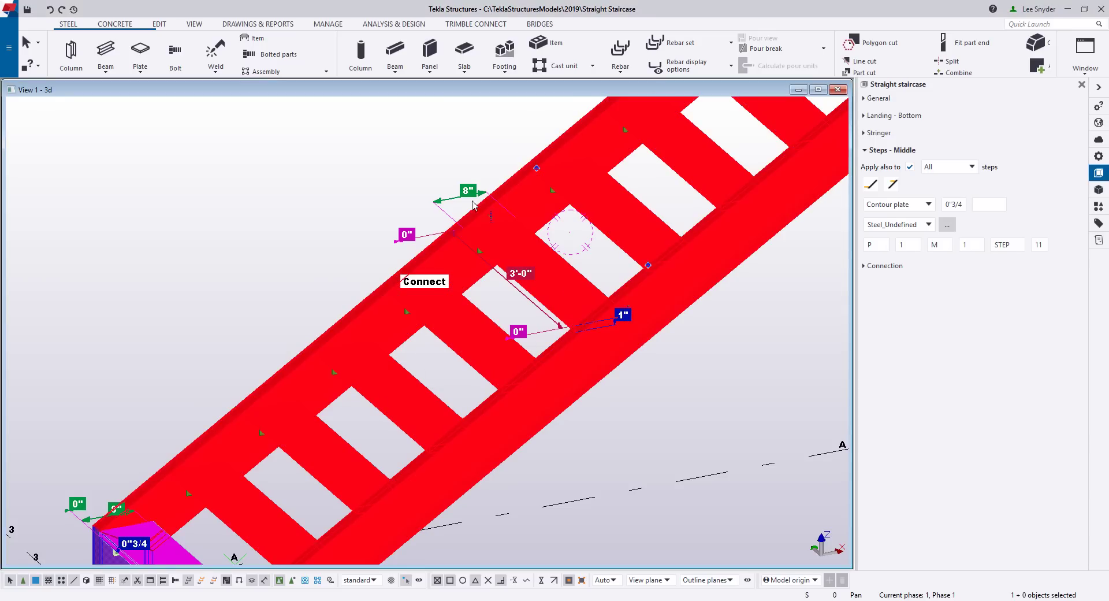
left_click(469, 196)
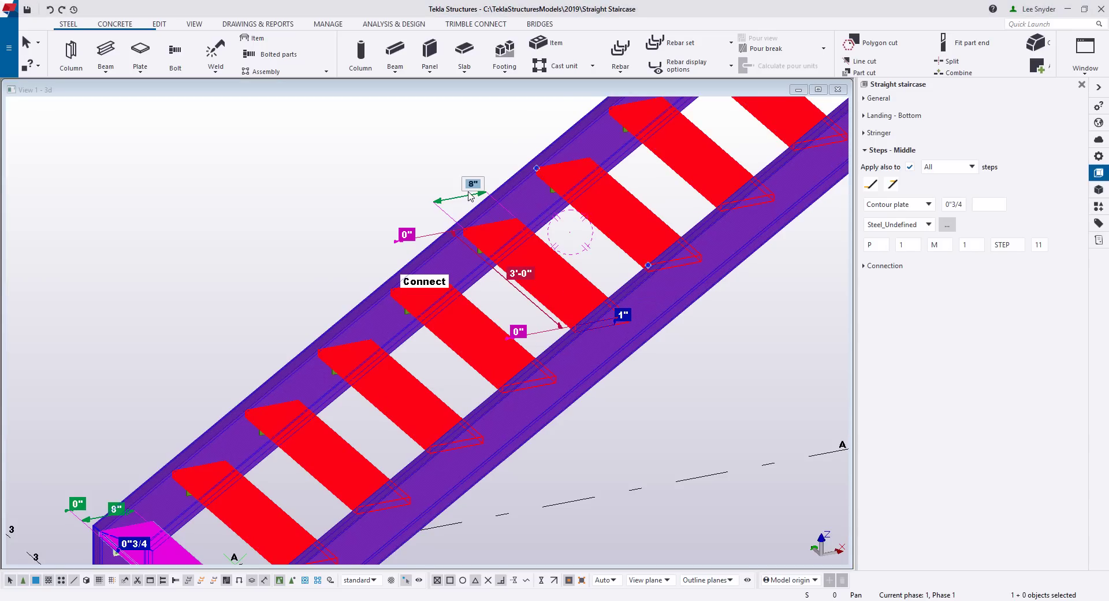
type("7")
key("Return")
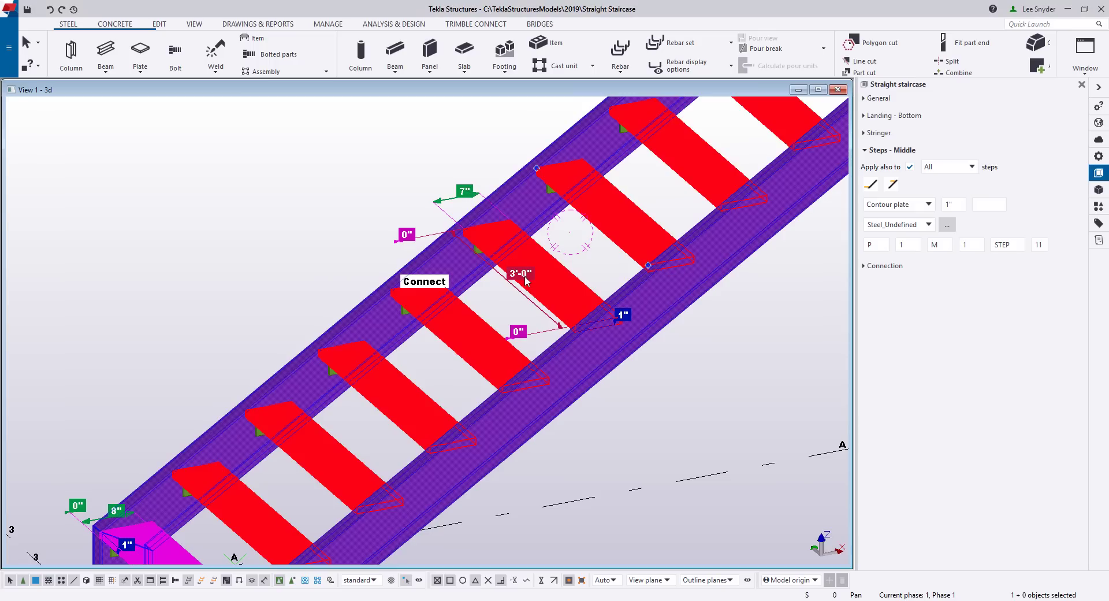
Set the stringer's 0" offset to 4", then reselect the staircase to review it
left_click(445, 248)
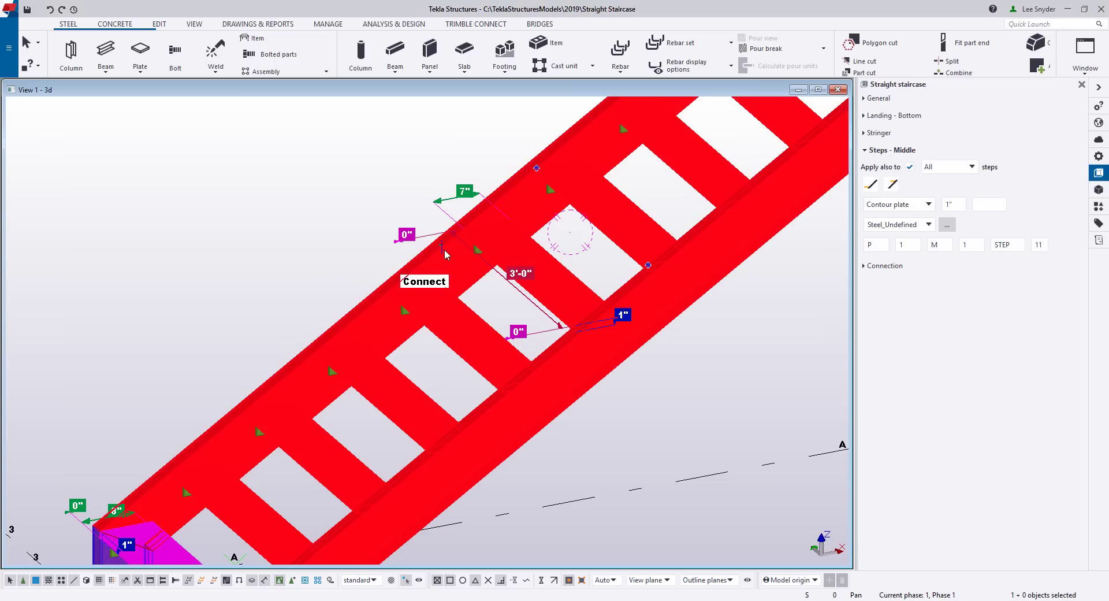
scroll(445, 248, "up", 2)
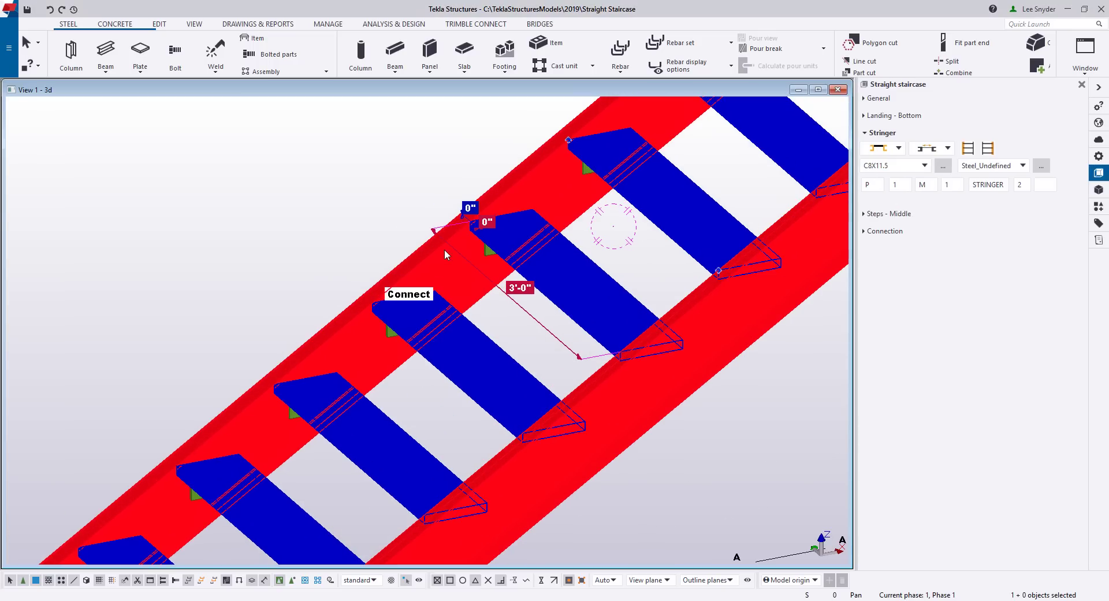
left_click(472, 209)
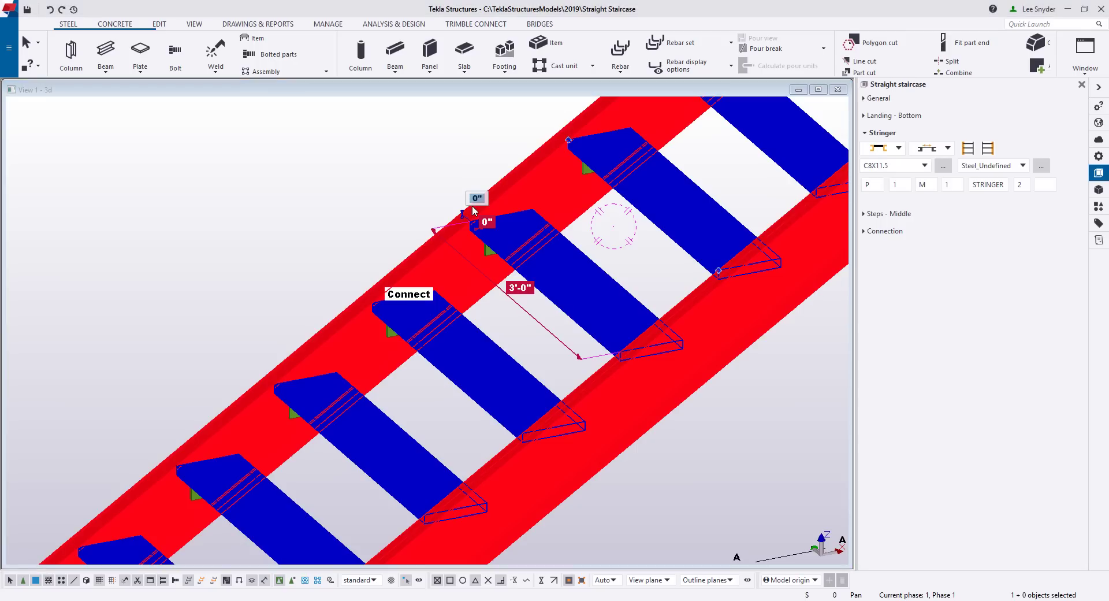
type("4")
key("Return")
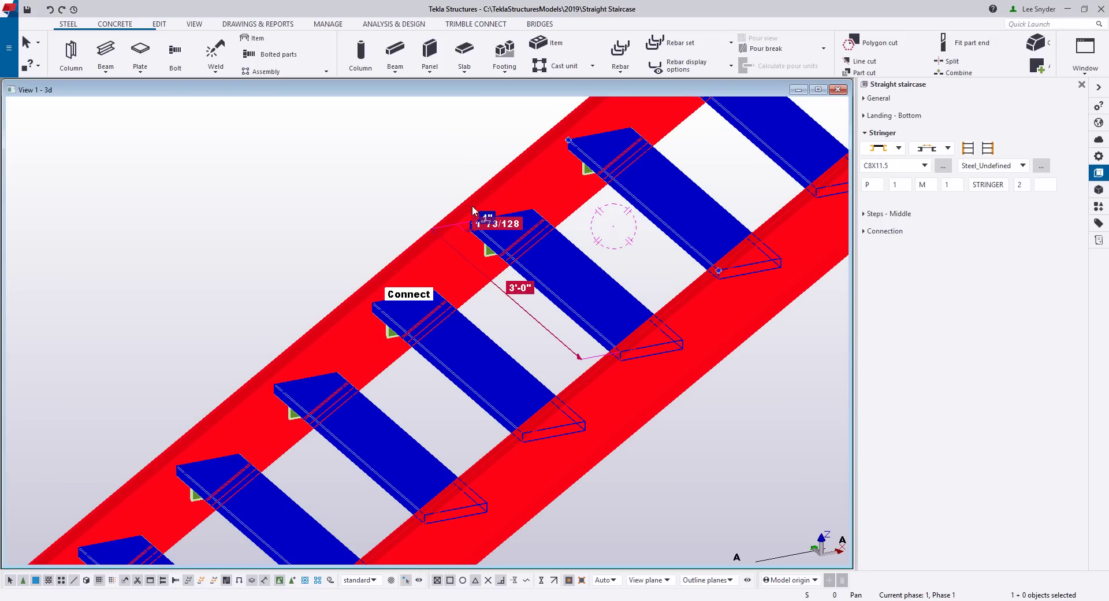
left_click(446, 182)
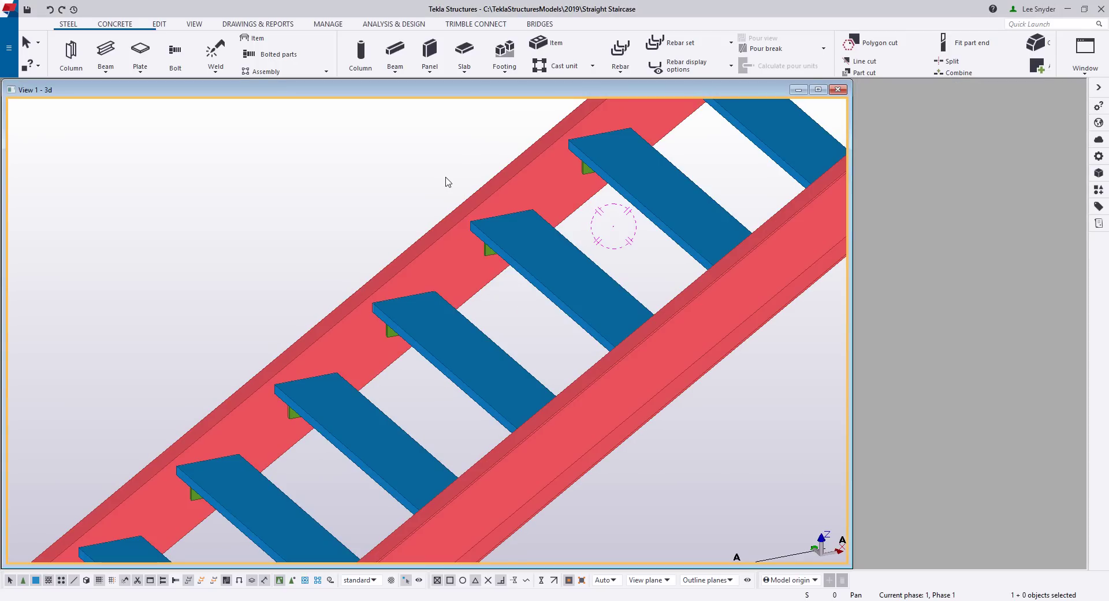
scroll(445, 205, "down", 5)
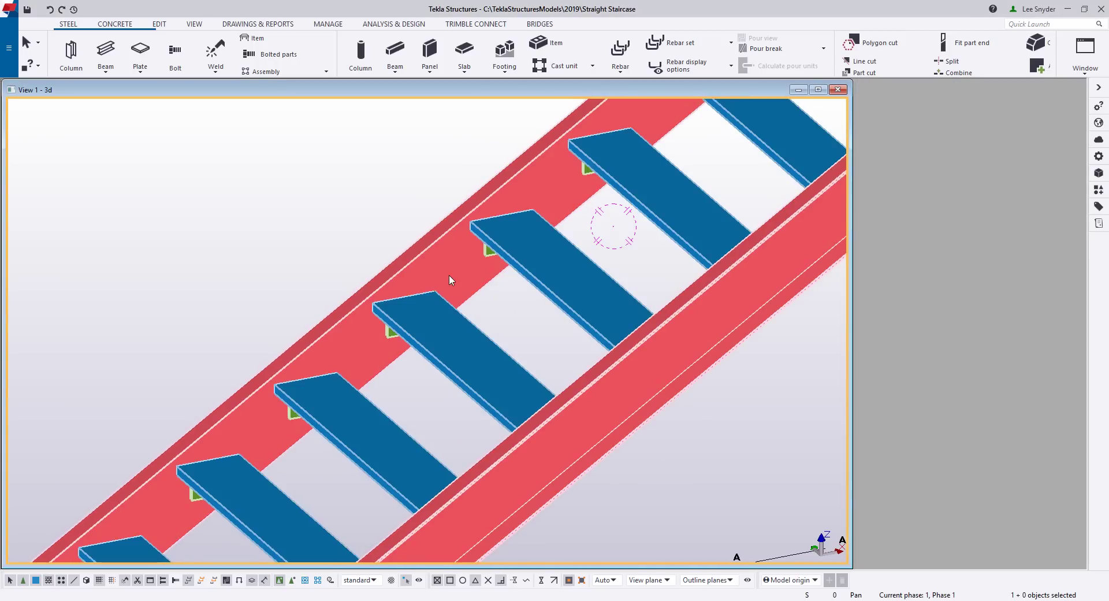
scroll(443, 281, "down", 3)
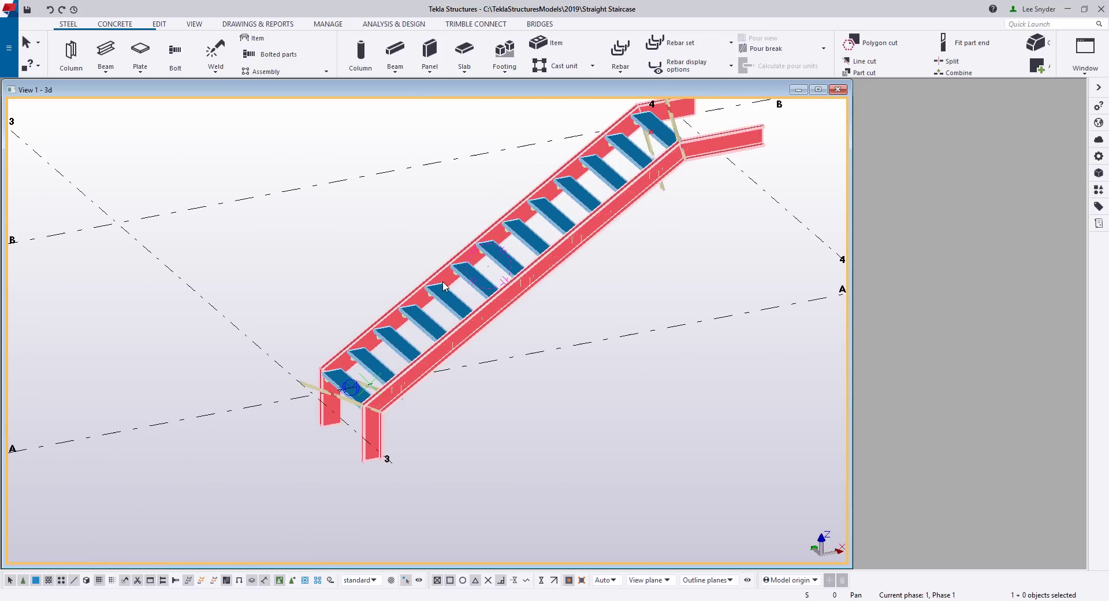
left_click(587, 236)
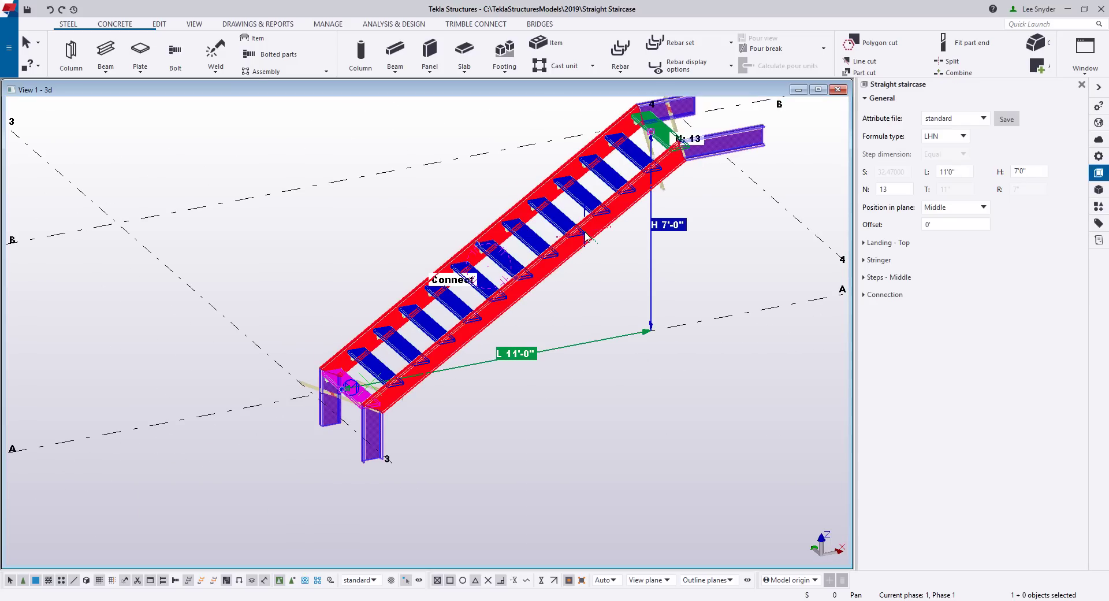
Inspect the staircase's connection type list and close it unchanged
scroll(586, 236, "up", 1)
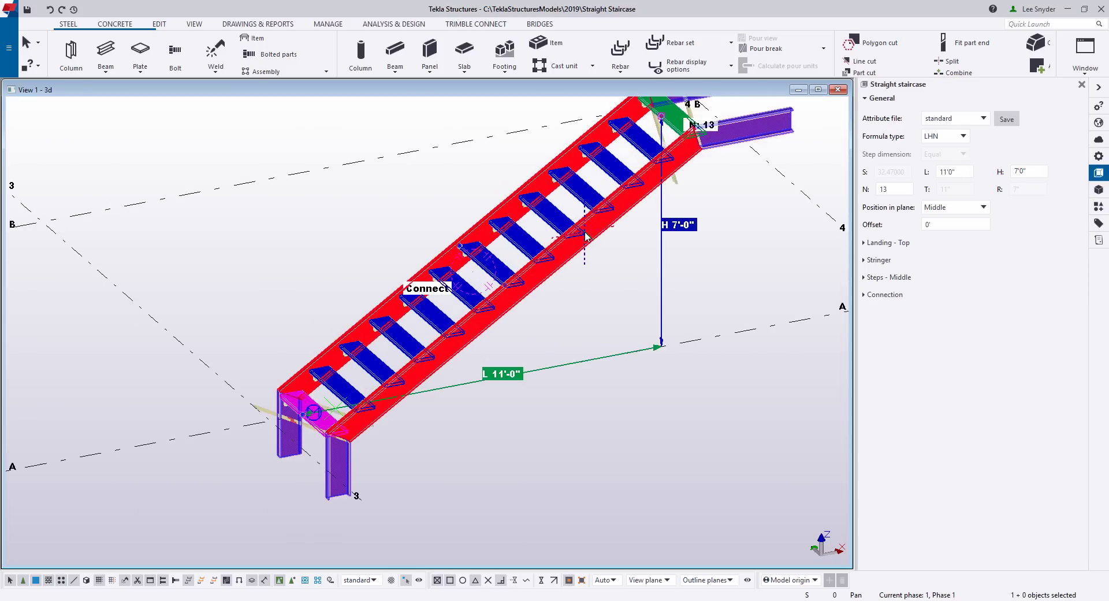
left_click(428, 293)
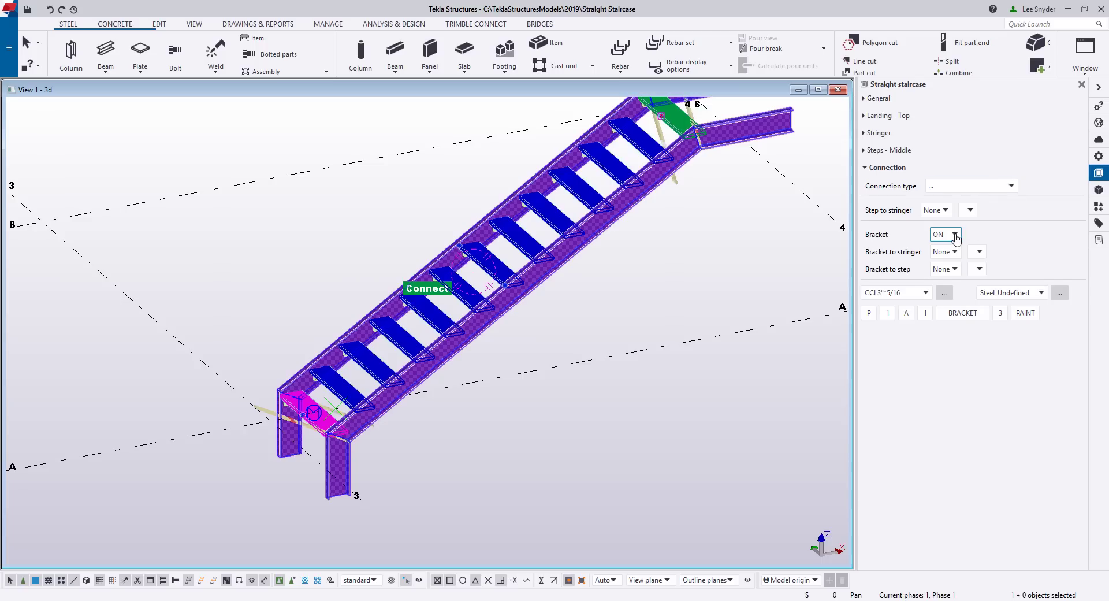
left_click(1008, 186)
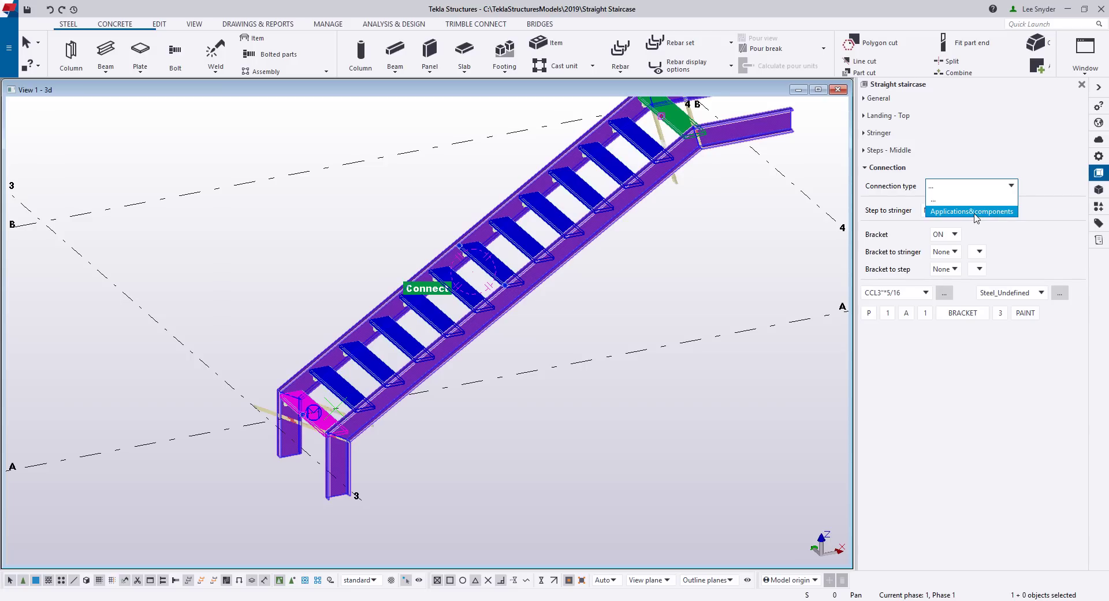
left_click(993, 229)
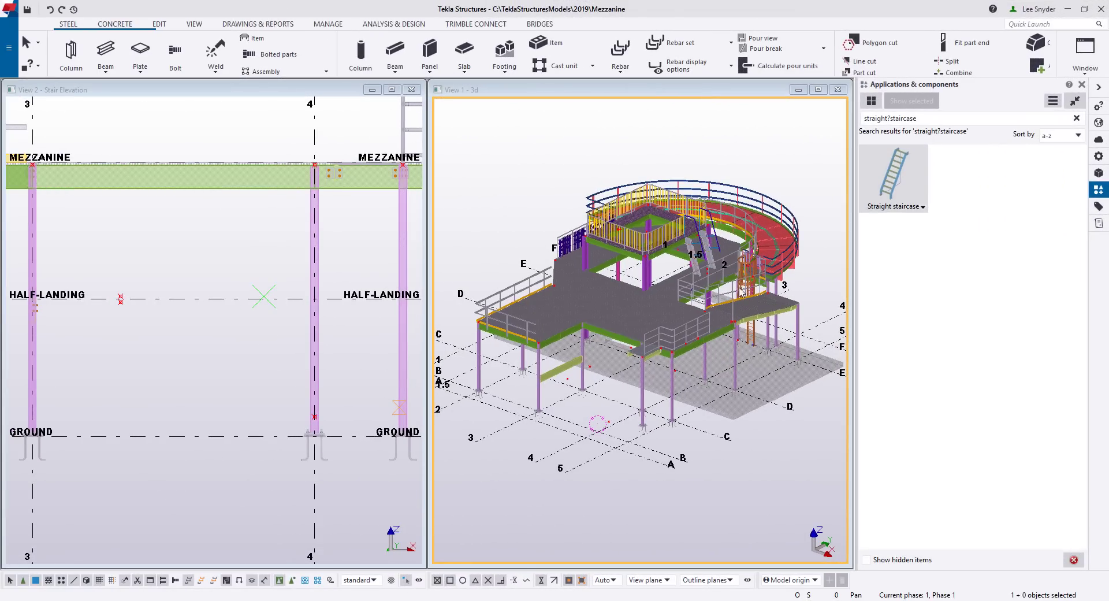
Zoom to the lower mezzanine columns and pick the Straight staircase component
scroll(602, 486, "up", 5)
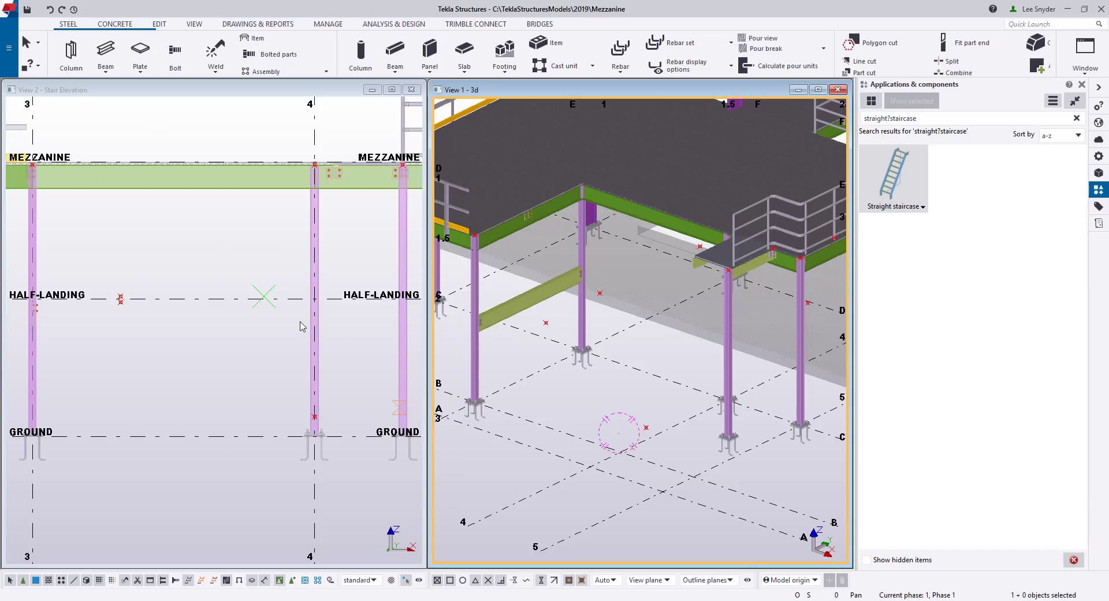
left_click(897, 179)
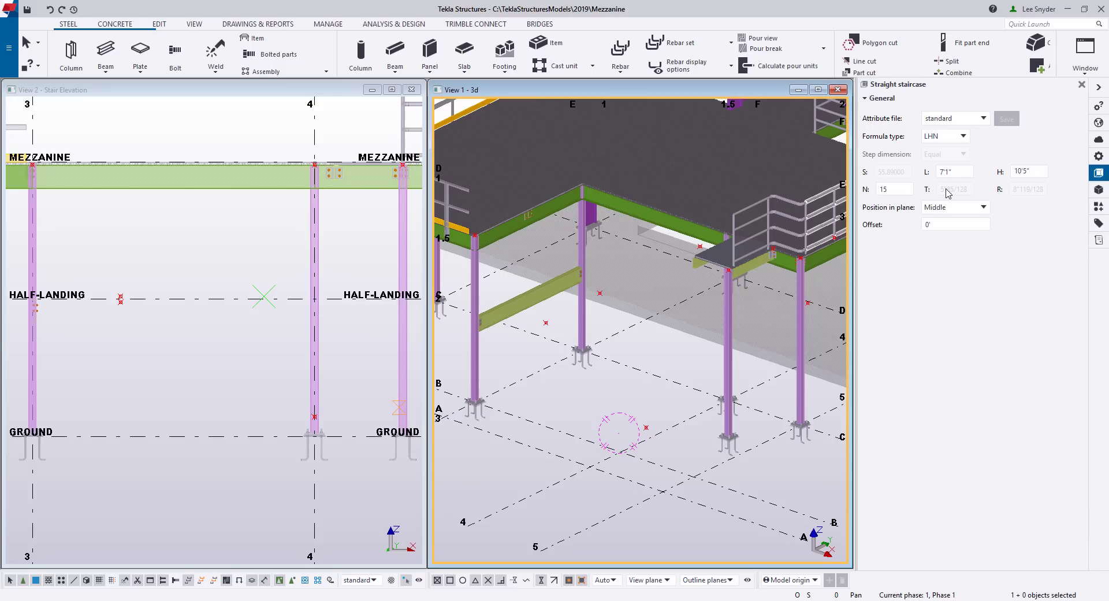
Place an HTR stair flight with height 4' and 11" treads, picking its start and end points
left_click(957, 139)
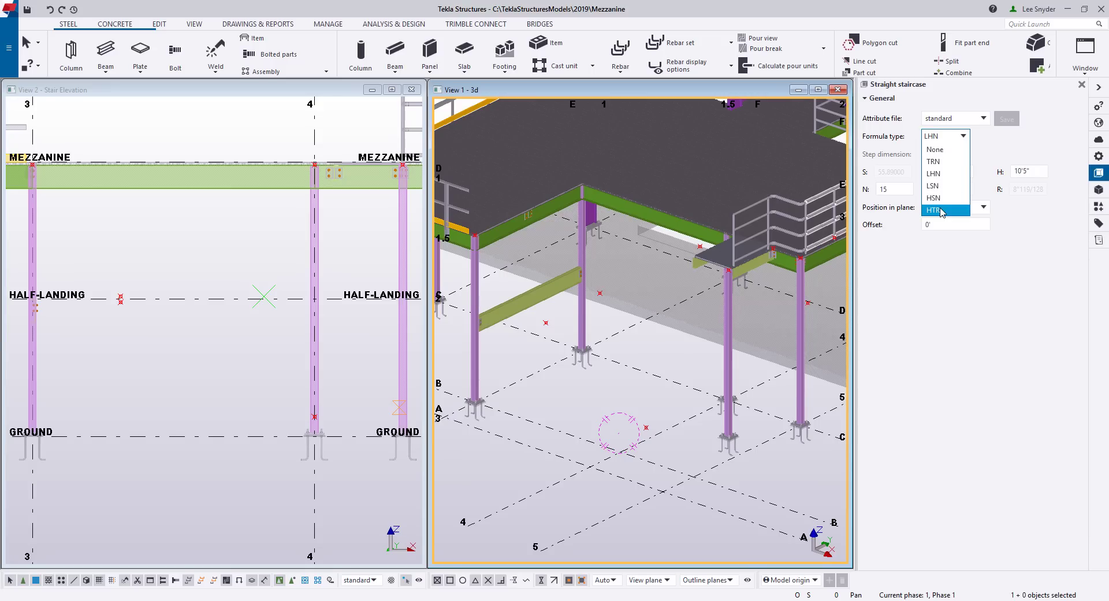
left_click(940, 210)
left_click_drag(1039, 171, 980, 177)
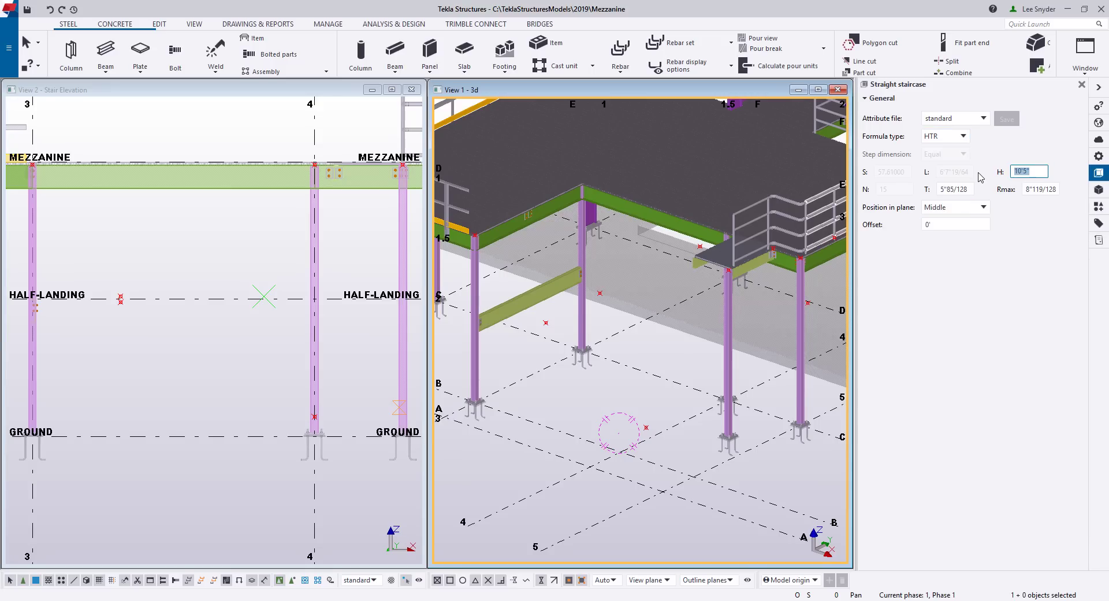
type("4'")
key("Tab")
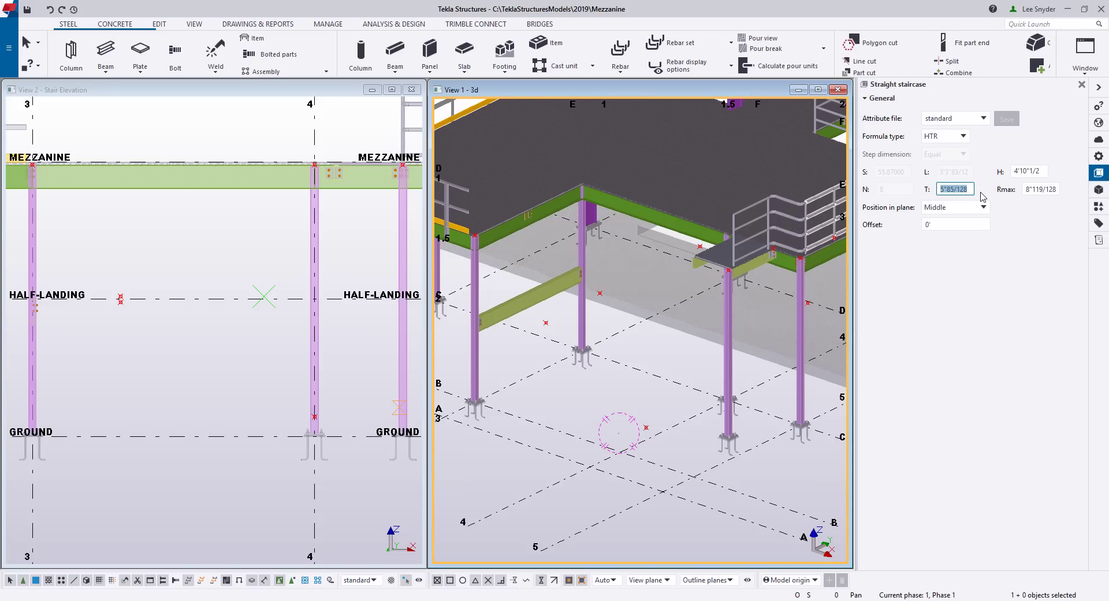
type("11")
key("Tab")
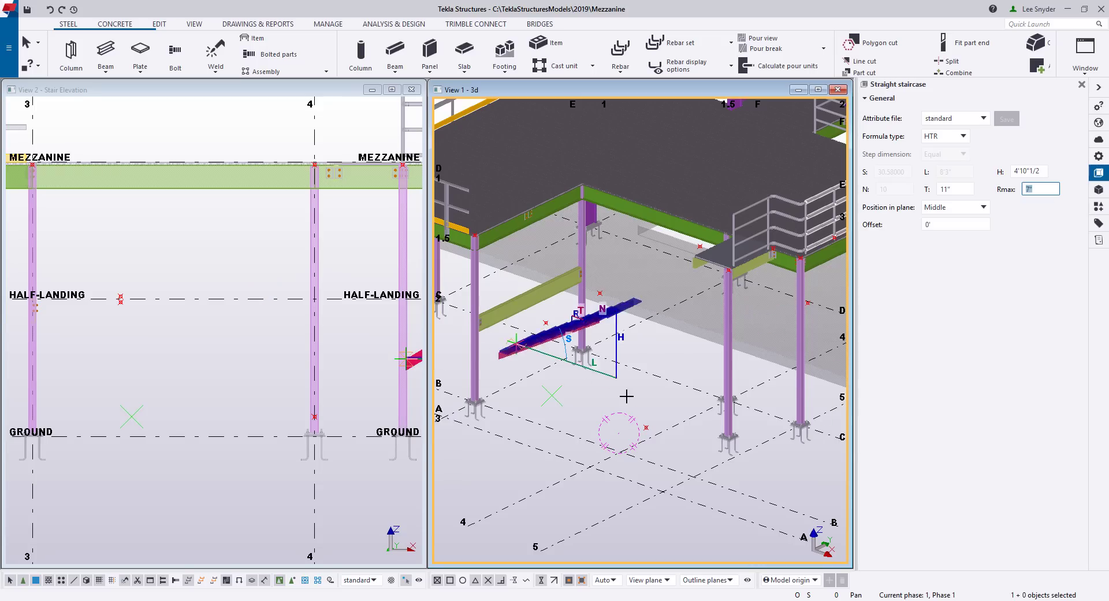
left_click(646, 428)
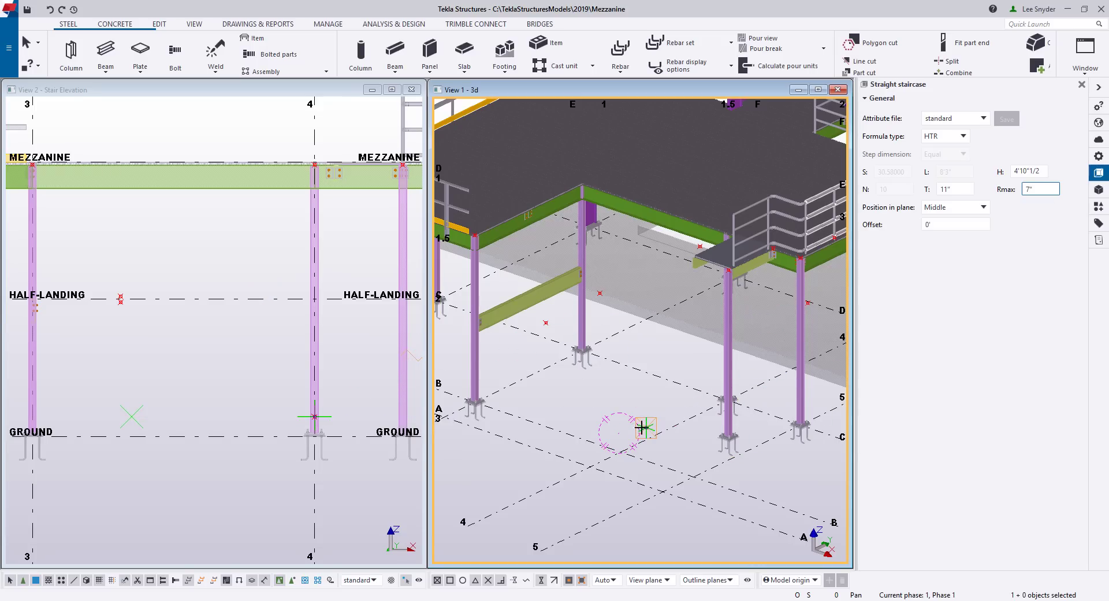
left_click(560, 400)
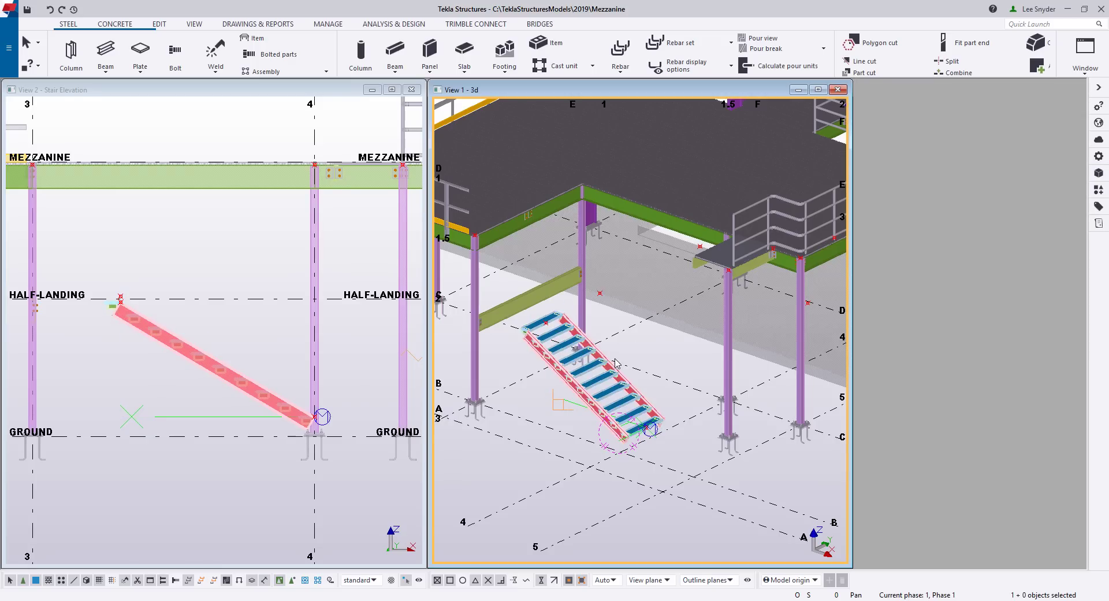
scroll(577, 404, "up", 4)
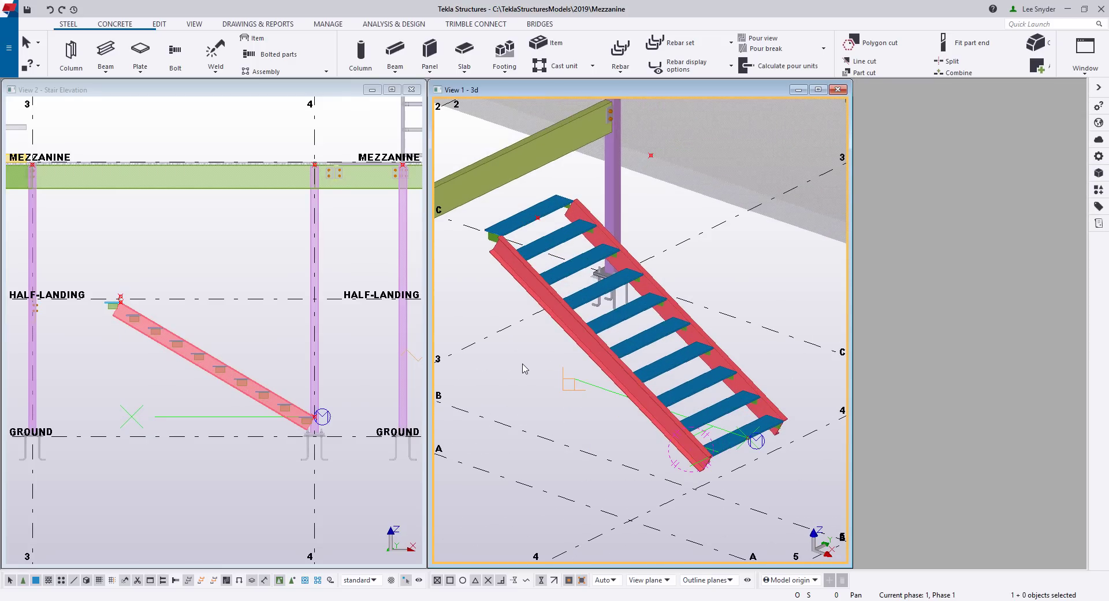
double_click(569, 334)
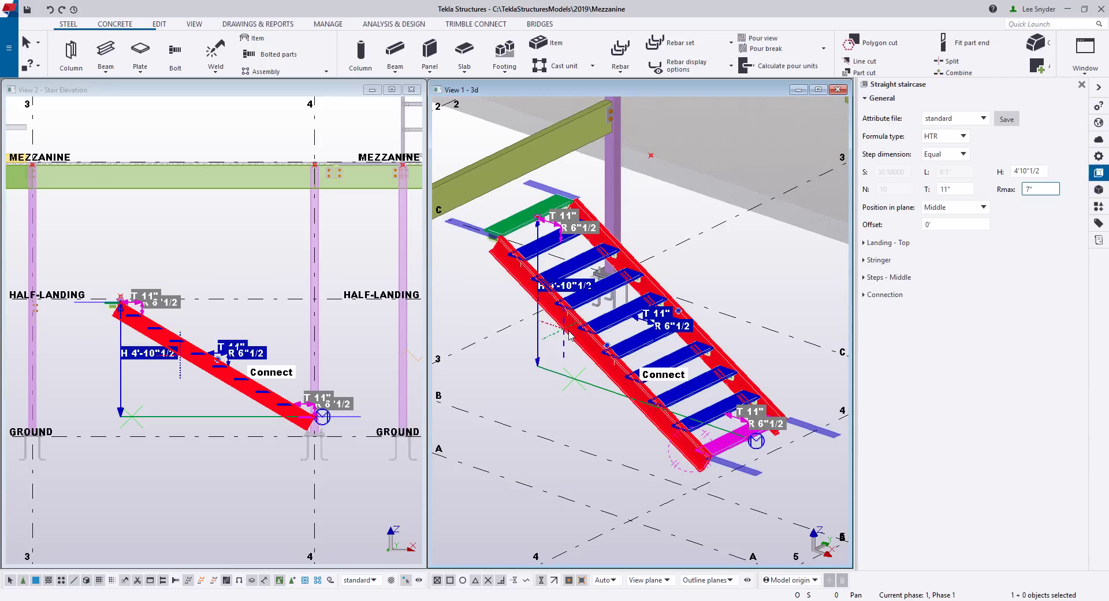
left_click(569, 335)
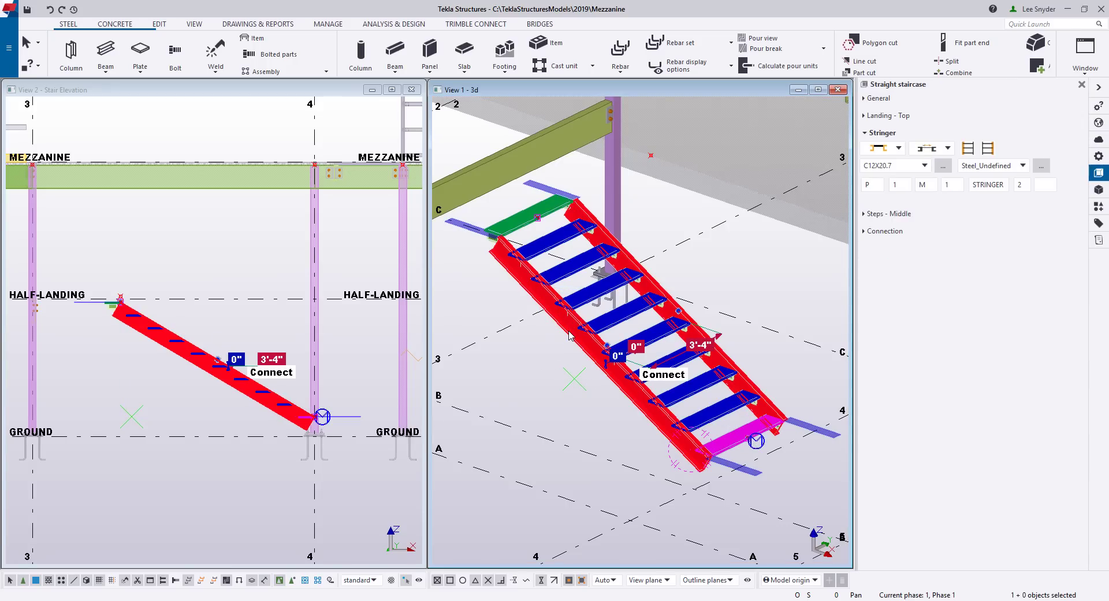
left_click(925, 165)
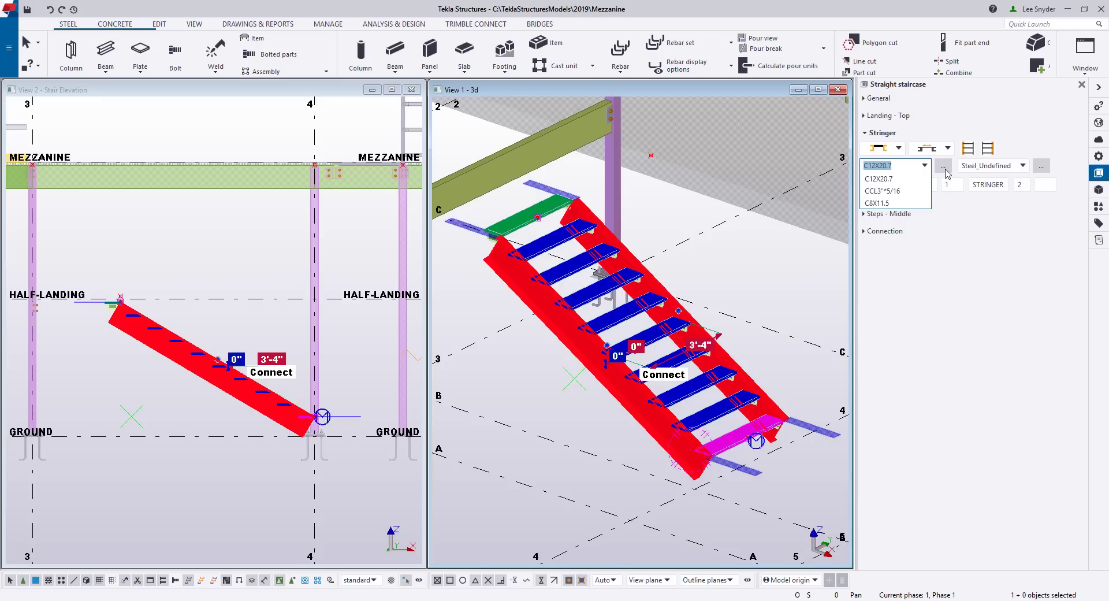
left_click(909, 179)
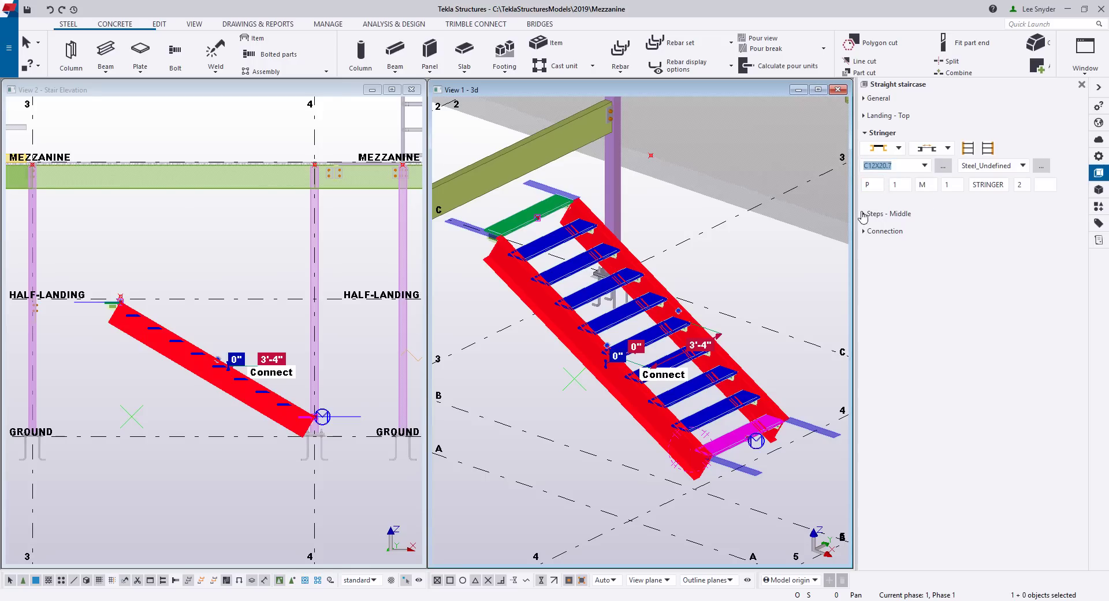
left_click(781, 285)
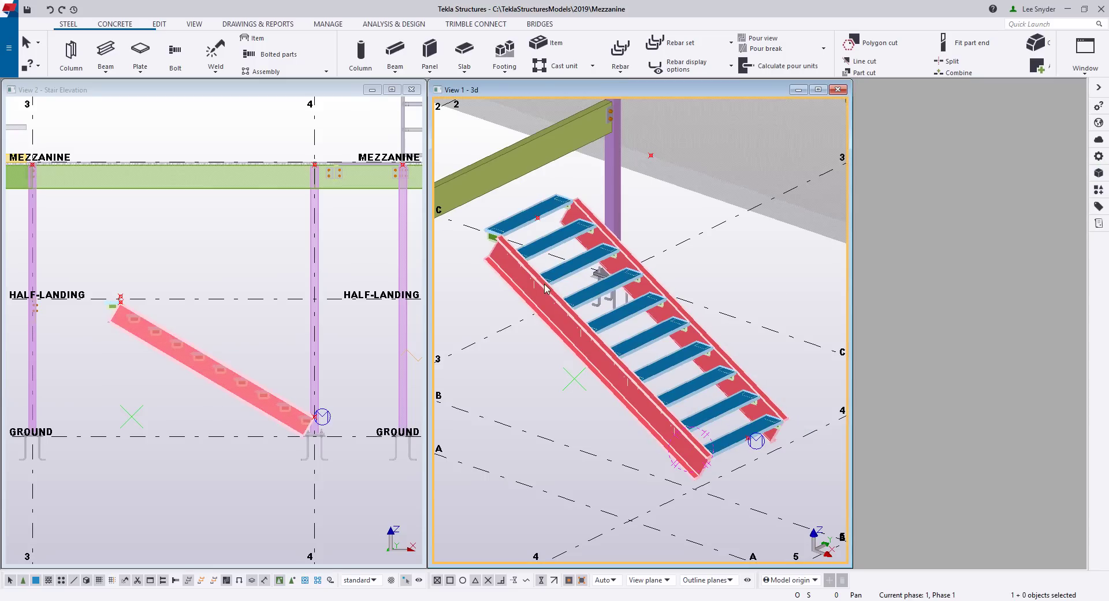
Remove the flight's top step and switch the step type to Custom component
double_click(563, 247)
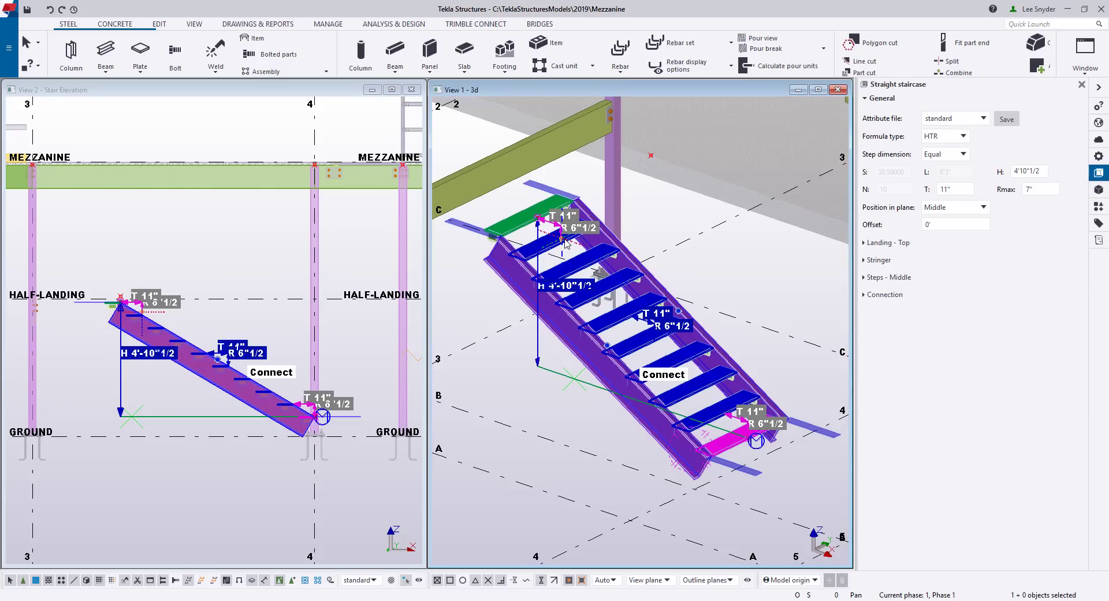
left_click(566, 245)
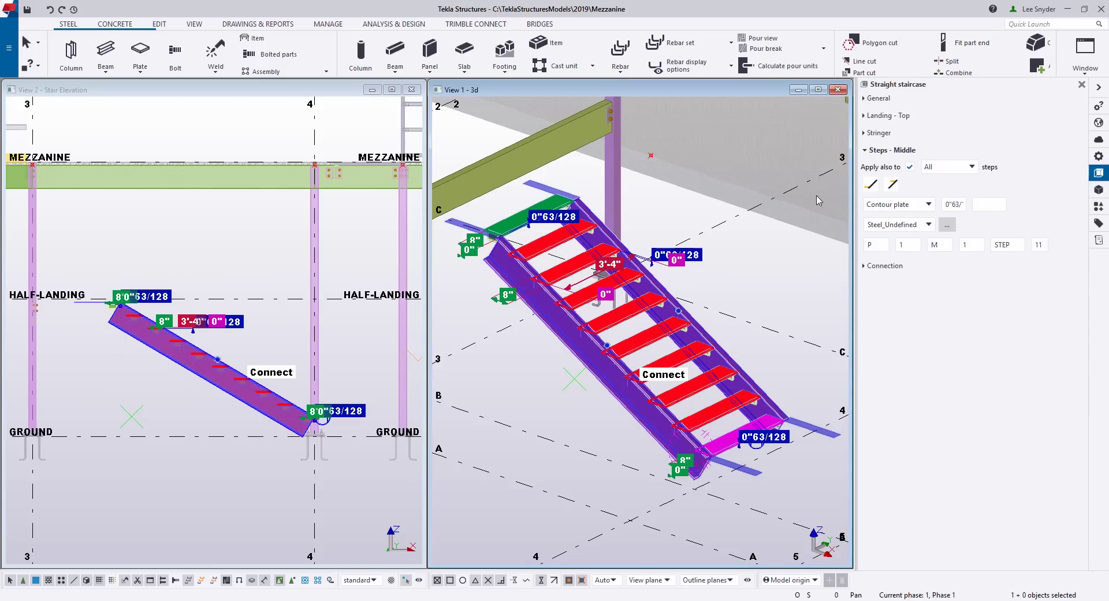
left_click(893, 186)
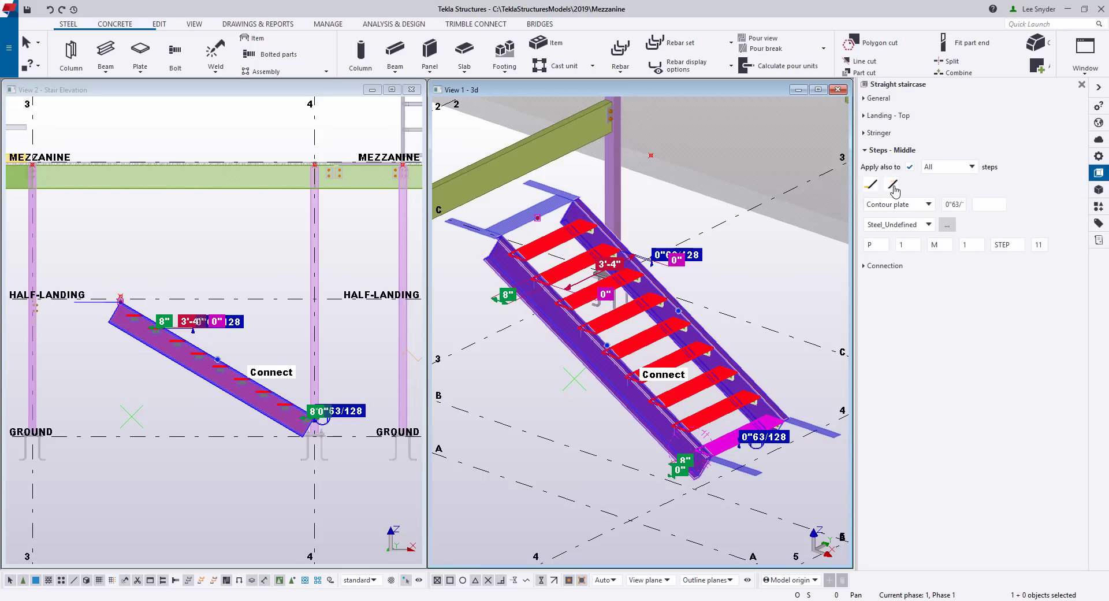
left_click(928, 205)
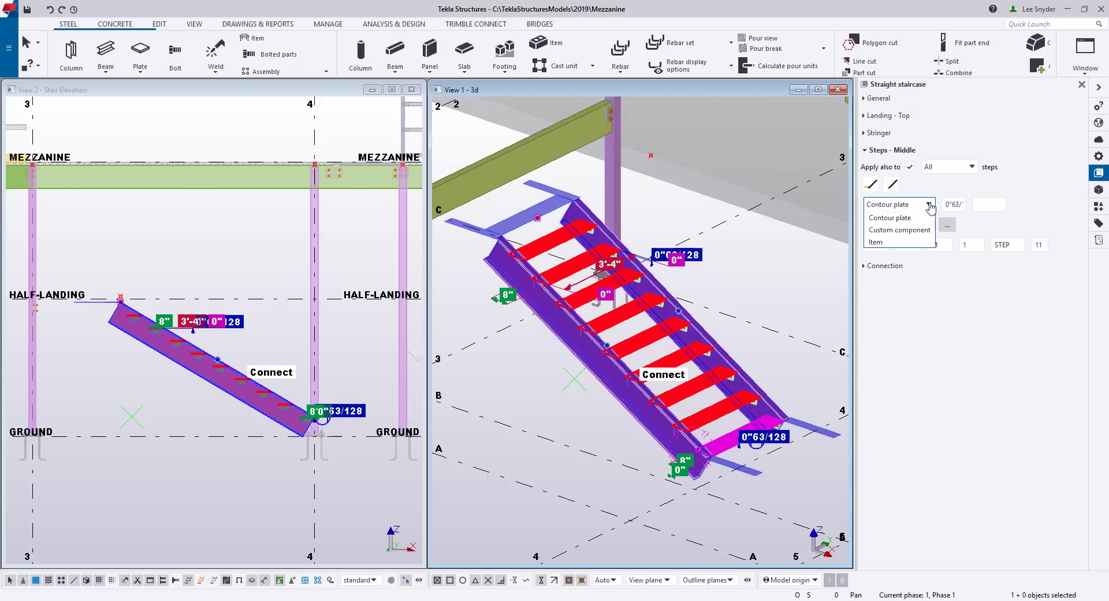
left_click(910, 230)
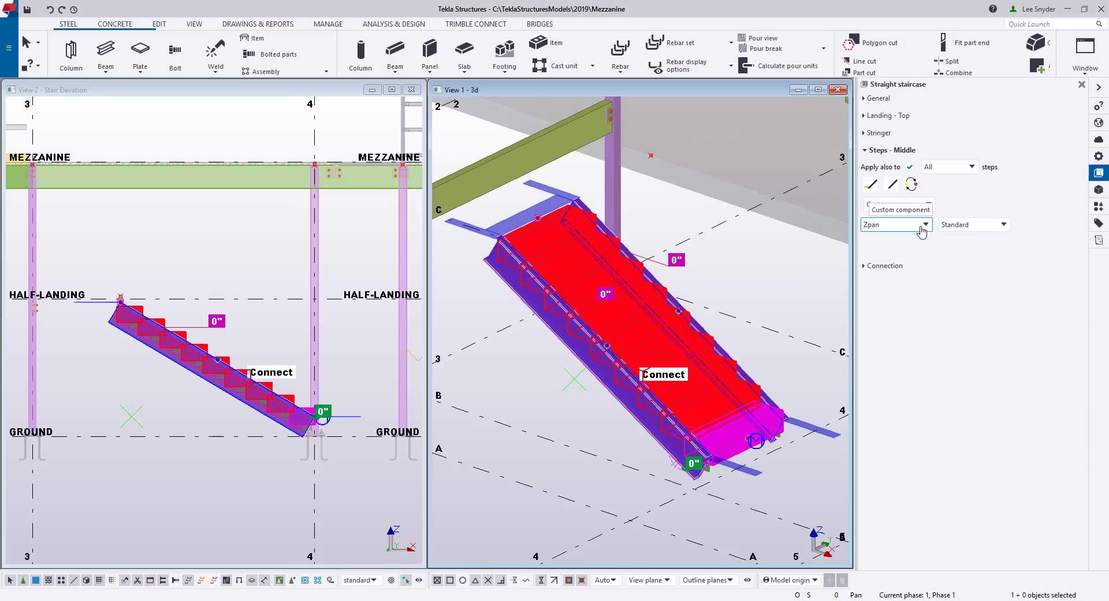
Use Item Step grating for the steps with the Workshop Bolts attribute set
left_click(926, 227)
scroll(916, 264, "up", 2)
scroll(913, 267, "up", 2)
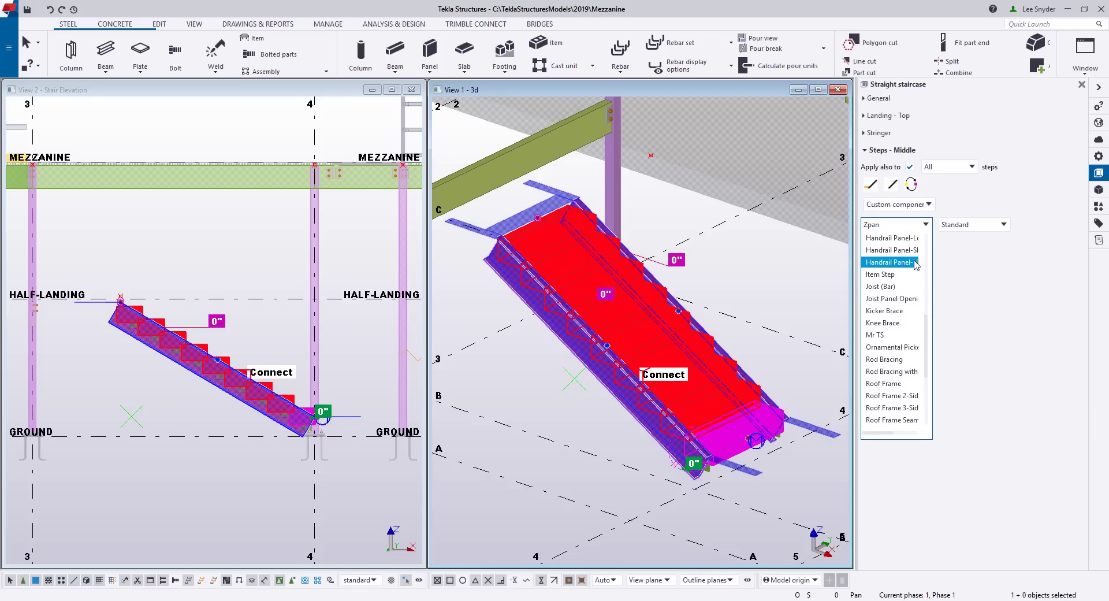
left_click(888, 275)
left_click(959, 226)
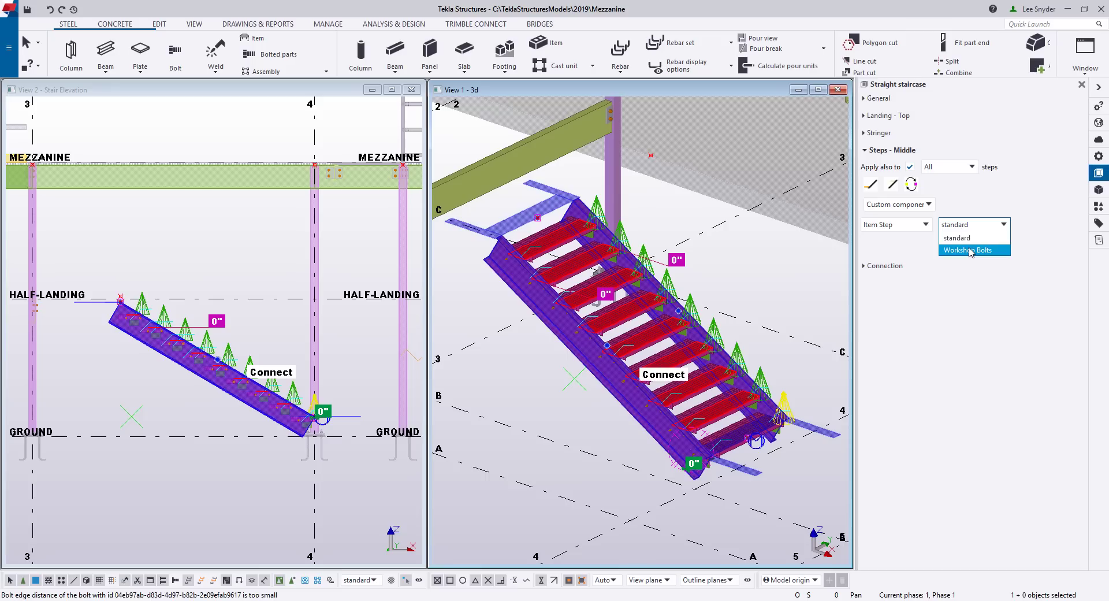
left_click(970, 251)
Pan and zoom along the flight to inspect the new grating steps
scroll(750, 435, "up", 2)
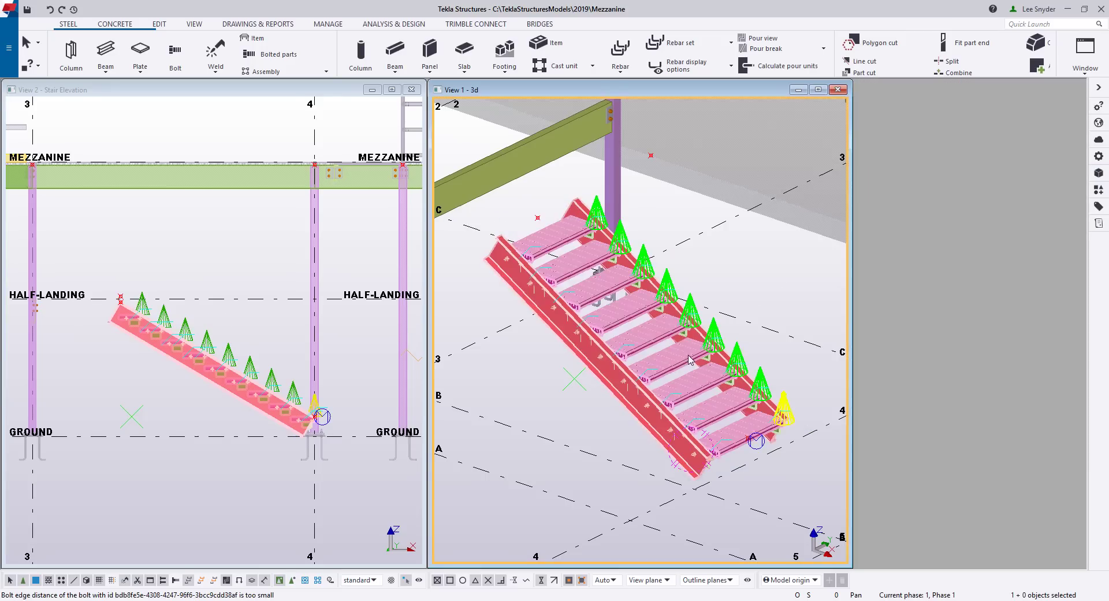
scroll(750, 434, "up", 8)
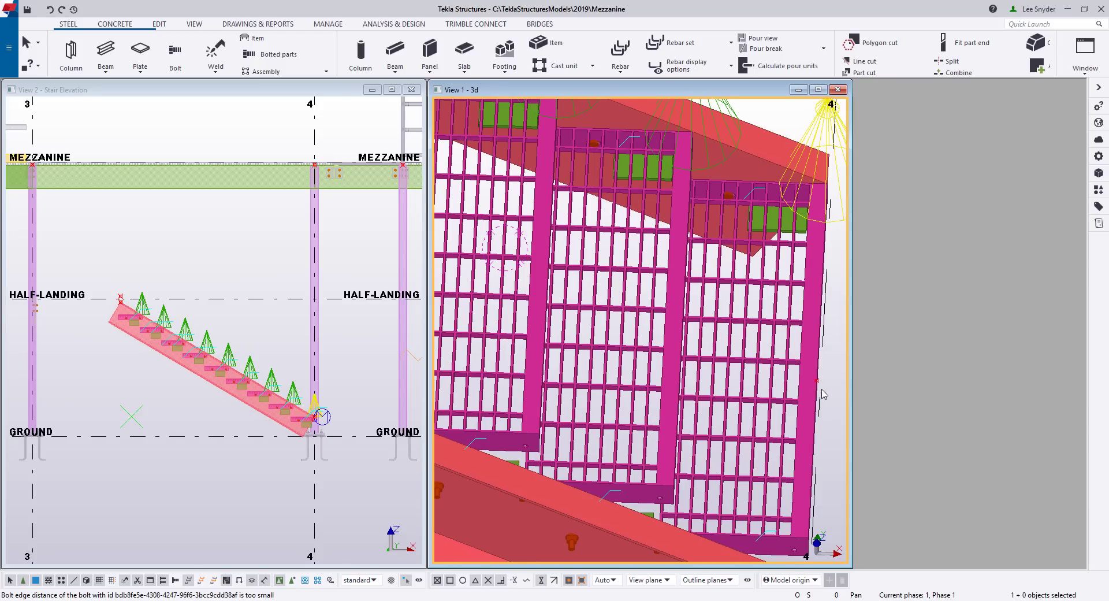
scroll(821, 384, "down", 5)
scroll(814, 380, "down", 3)
middle_click_drag(813, 380, 467, 342, "ctrl")
scroll(612, 445, "up", 3)
middle_click_drag(602, 456, 678, 437)
scroll(592, 429, "down", 1)
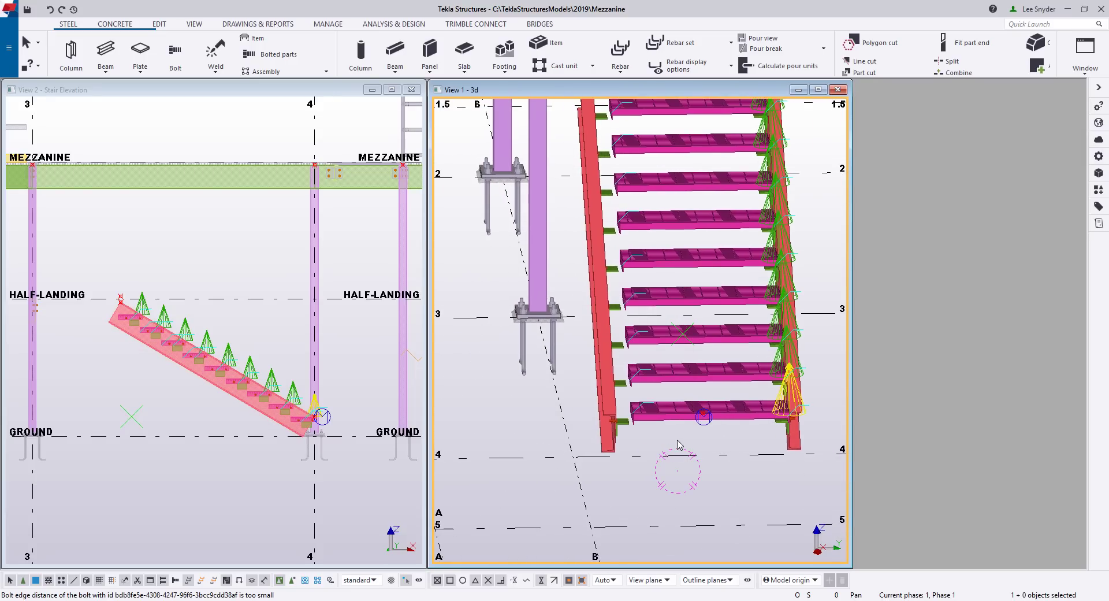
scroll(678, 438, "down", 1)
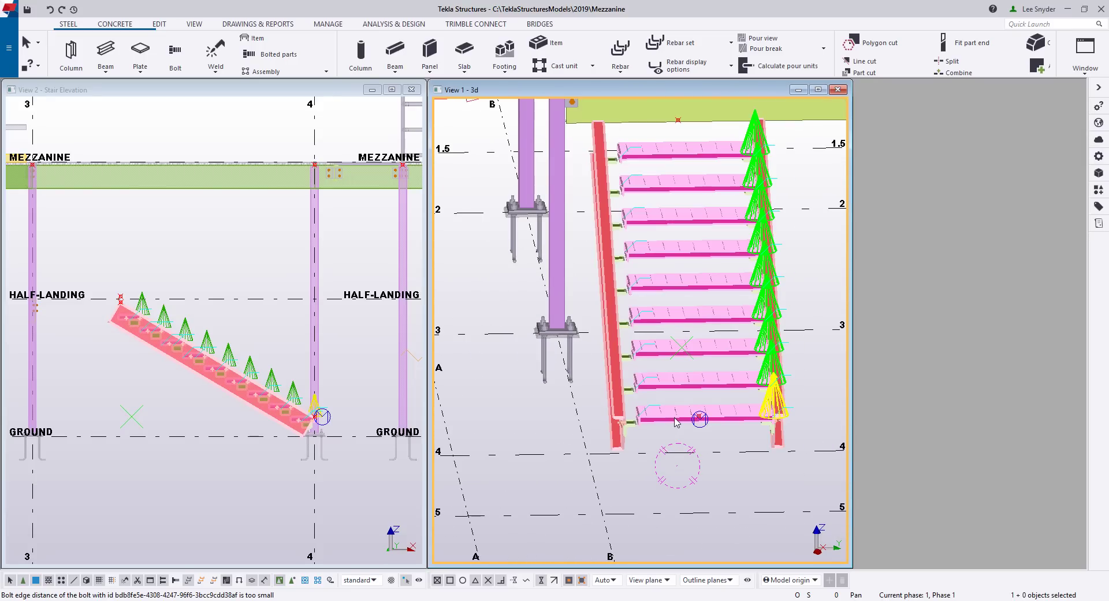
Review the stringers' 3'-4" spacing without changing it and switch to a flat top view
double_click(676, 421)
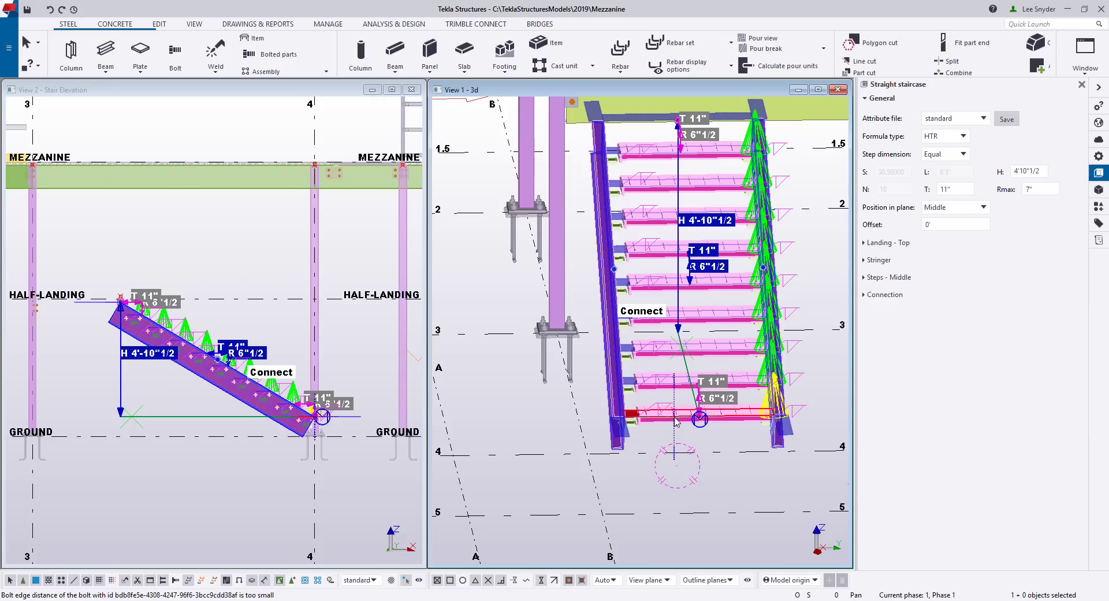
left_click(629, 405)
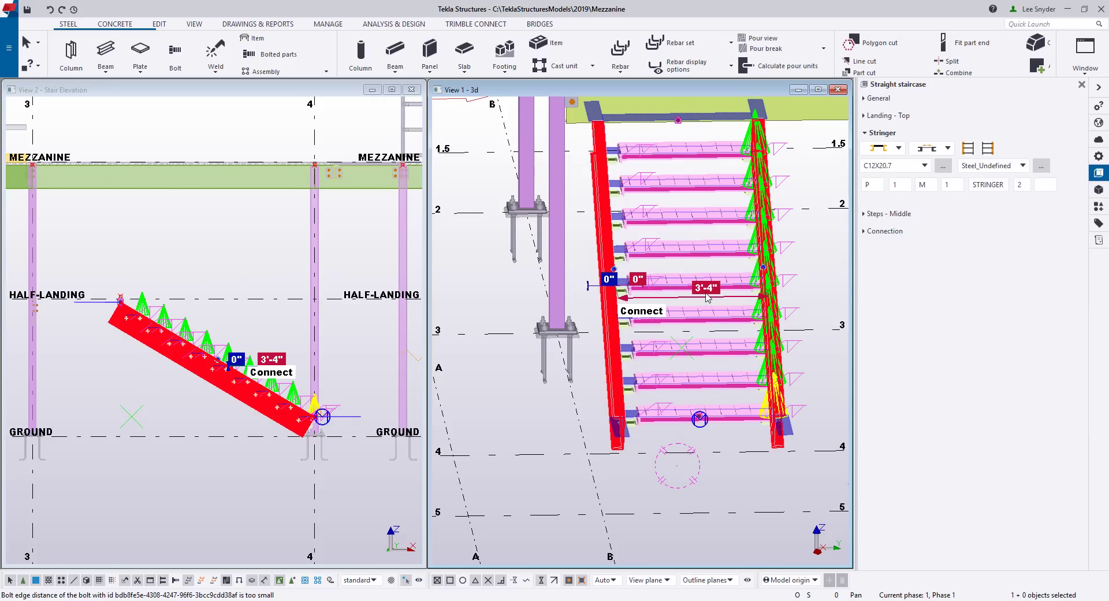
left_click(715, 291)
key("Escape")
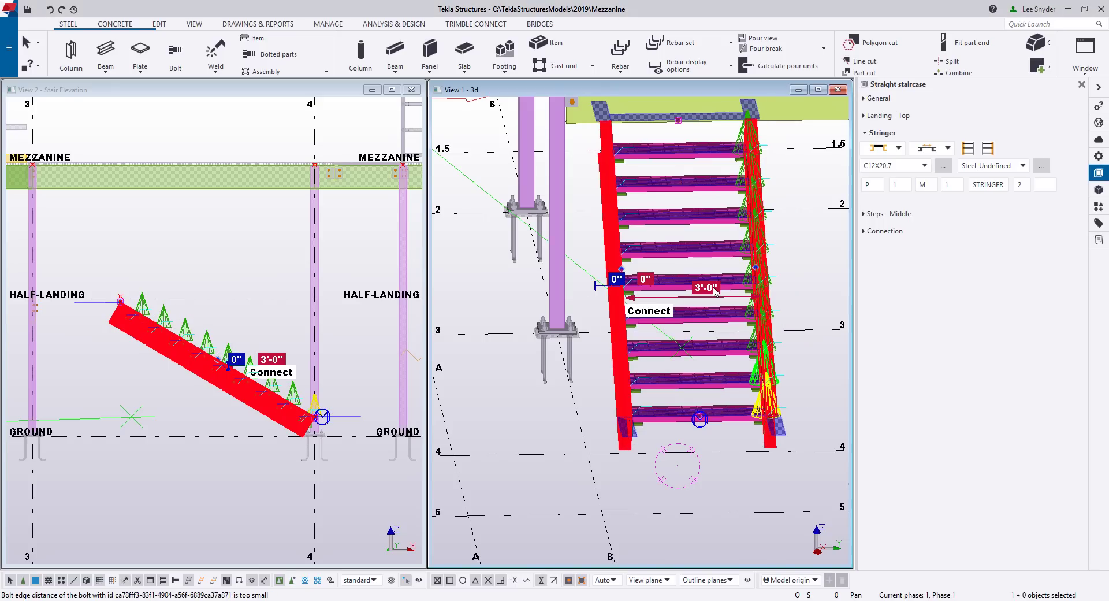
scroll(715, 291, "up", 4)
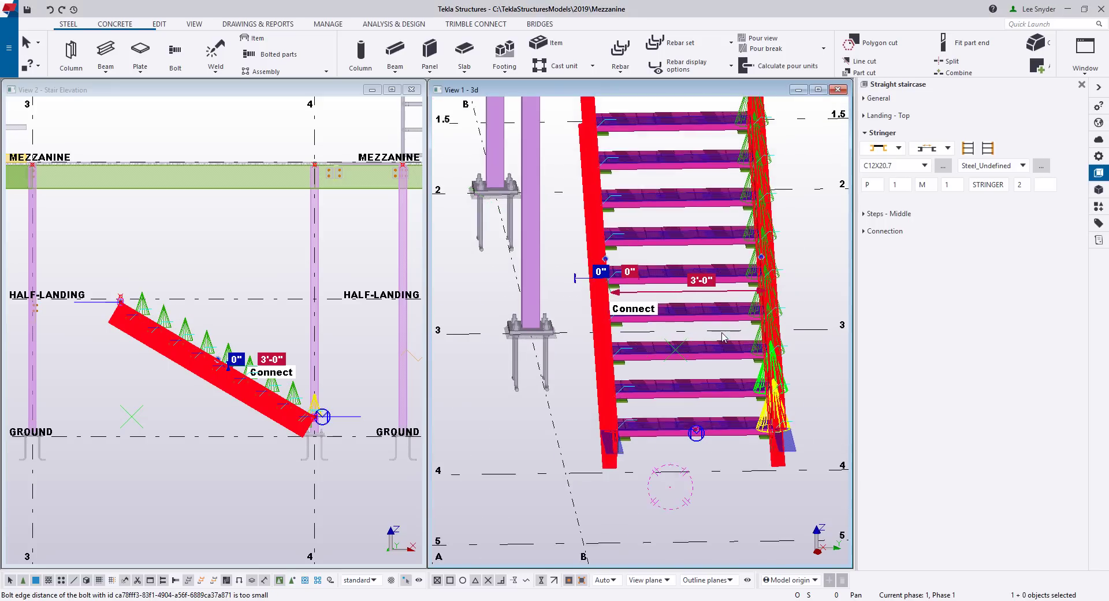
key("ctrl+p")
middle_click_drag(646, 355, 725, 447)
Set the step connection Bracket to OFF and zoom out
left_click(594, 274)
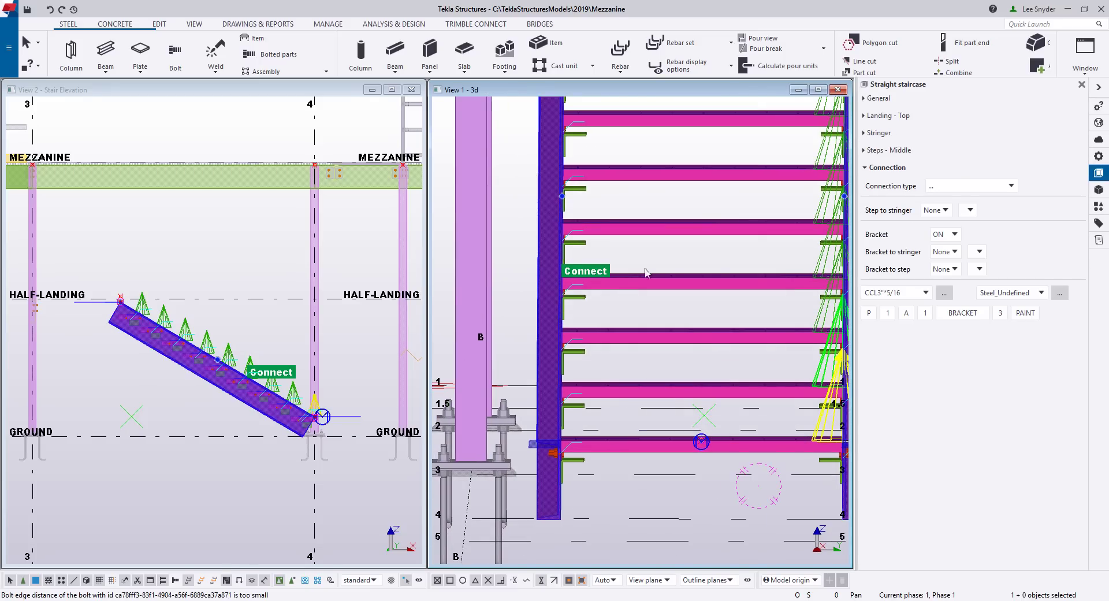
left_click(956, 235)
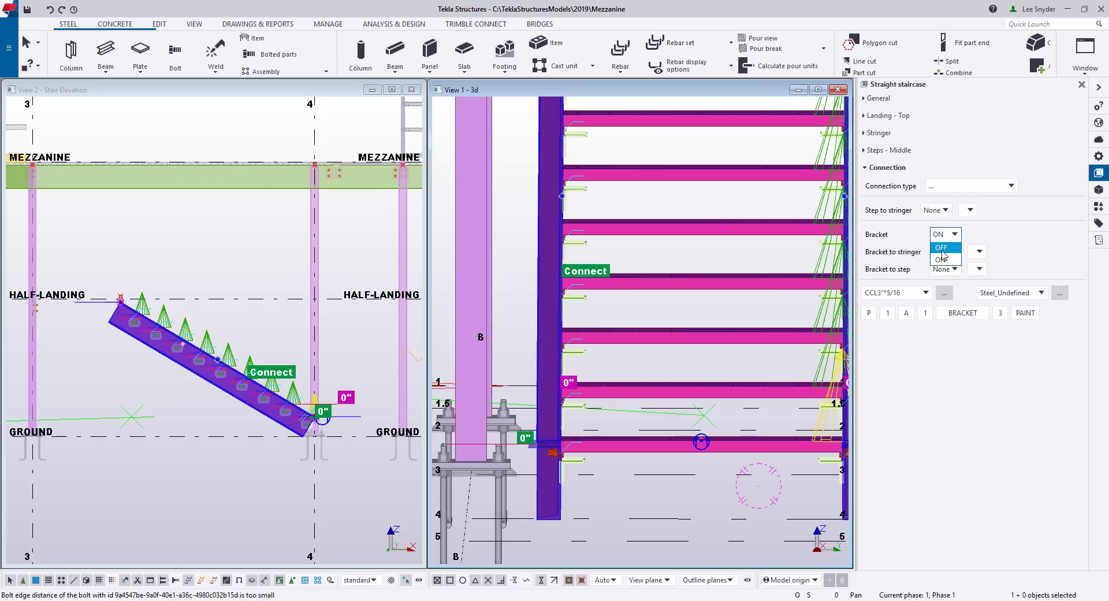
left_click(942, 252)
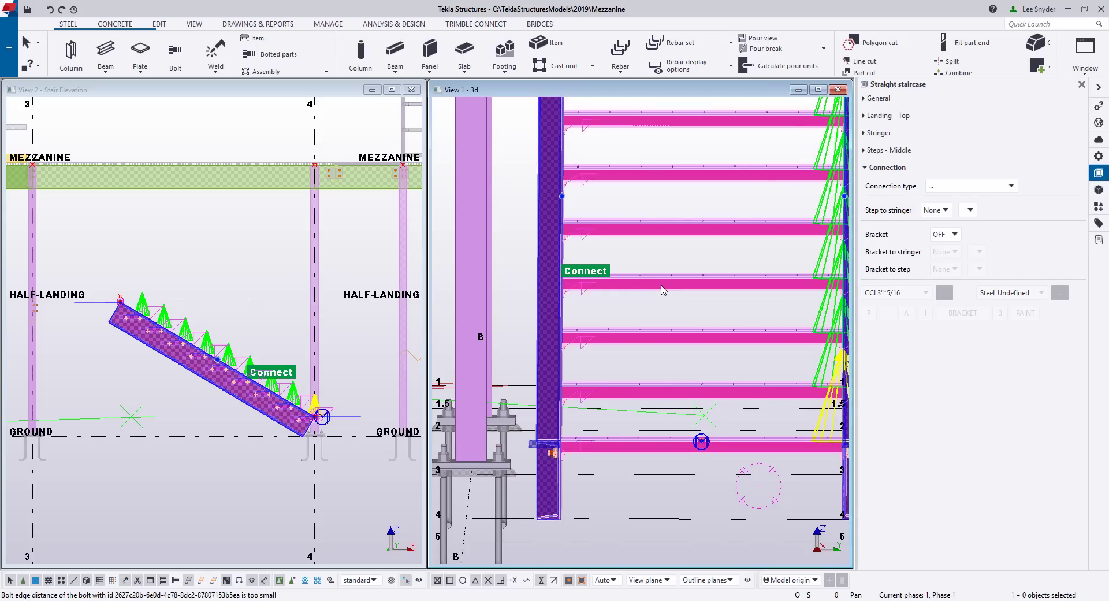
scroll(665, 297, "down", 3)
scroll(664, 301, "down", 5)
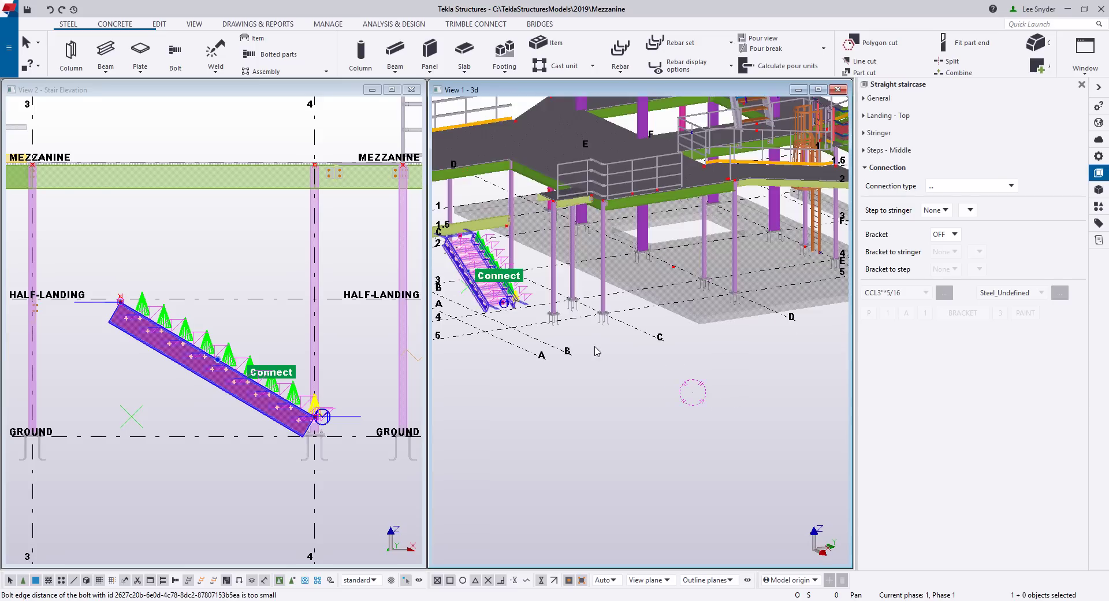
Deselect the stair, orbit and zoom around it, and redraw the 3D view
scroll(668, 375, "up", 8)
left_click(559, 292)
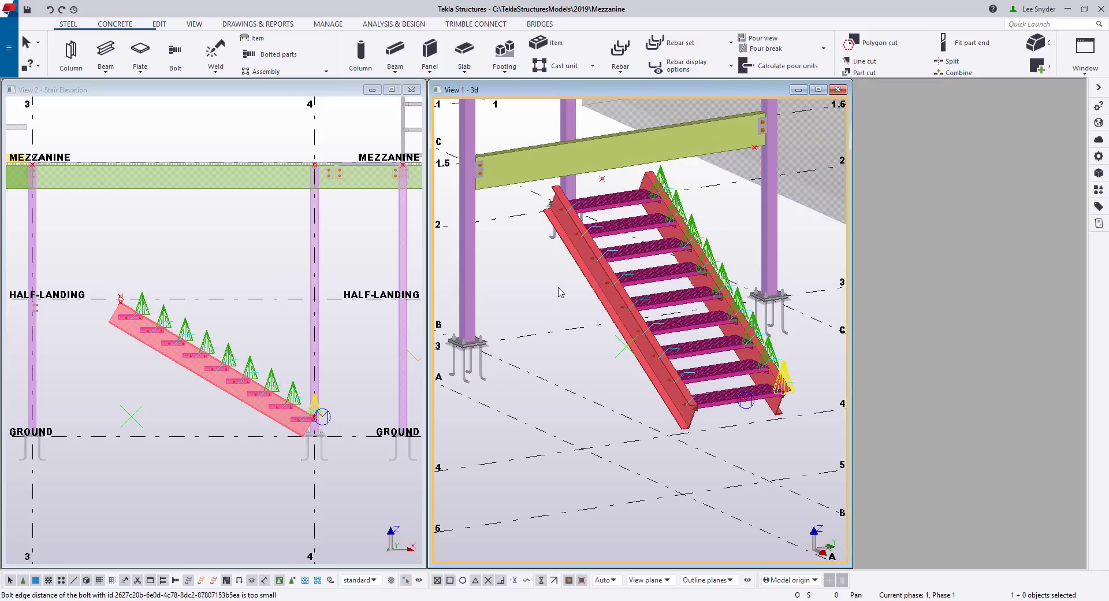
left_click(603, 296)
scroll(603, 296, "up", 3)
middle_click_drag(603, 295, 693, 374, "ctrl")
left_click(604, 377)
scroll(589, 385, "up", 3)
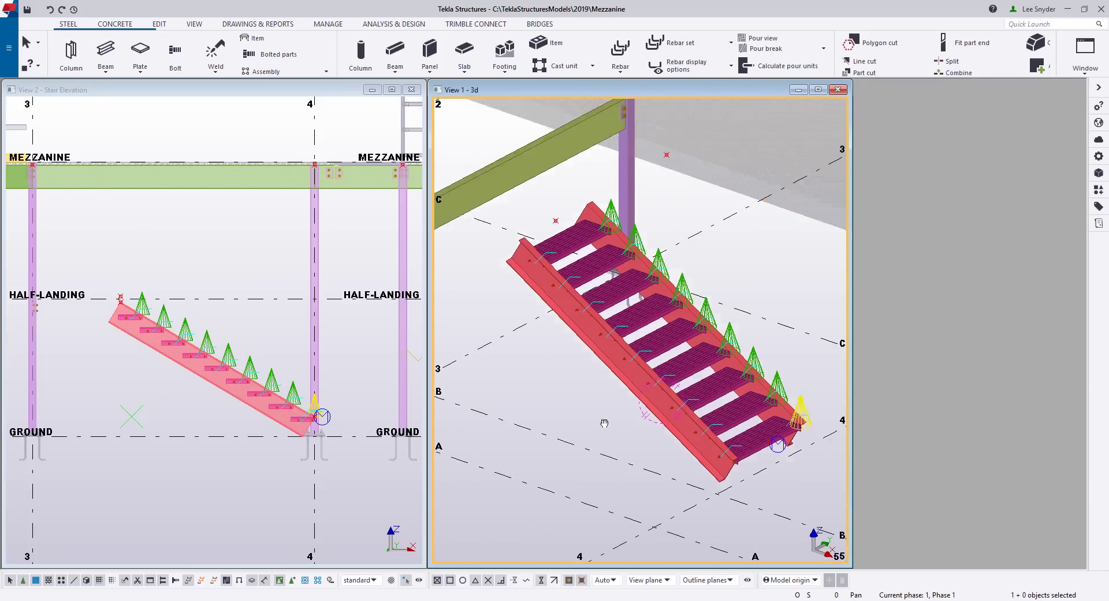
scroll(595, 376, "up", 2)
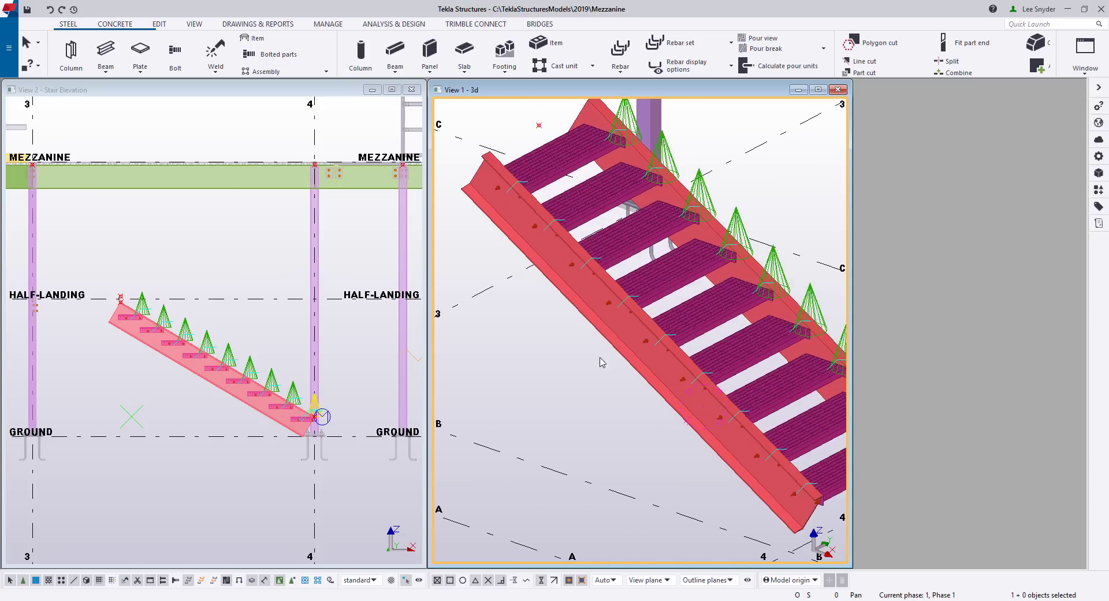
left_click(601, 360)
scroll(618, 297, "up", 2)
right_click(737, 223)
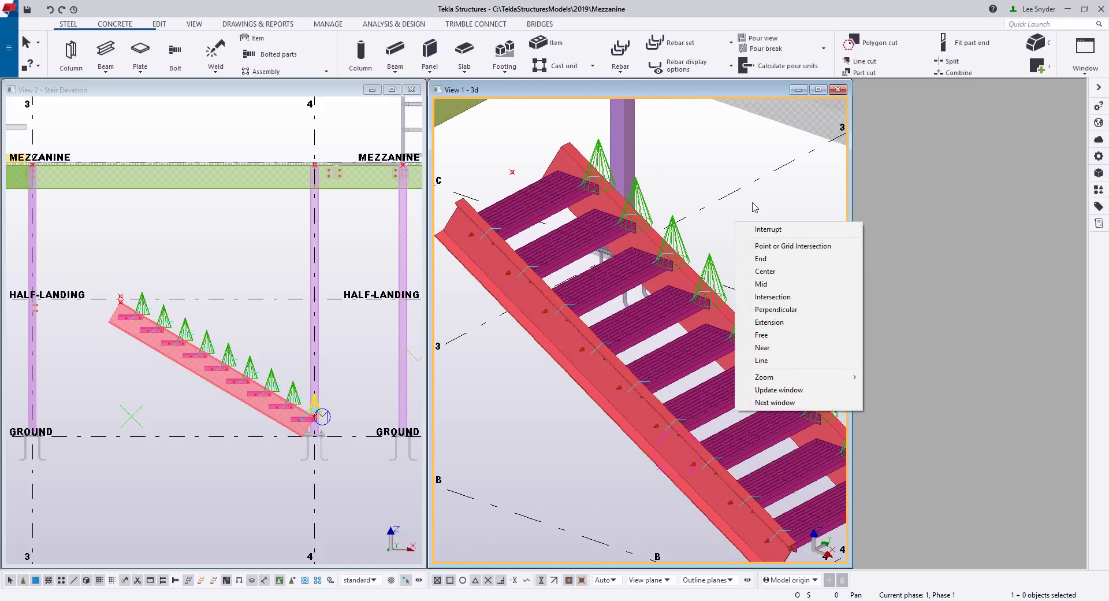
left_click(753, 208)
right_click(757, 212)
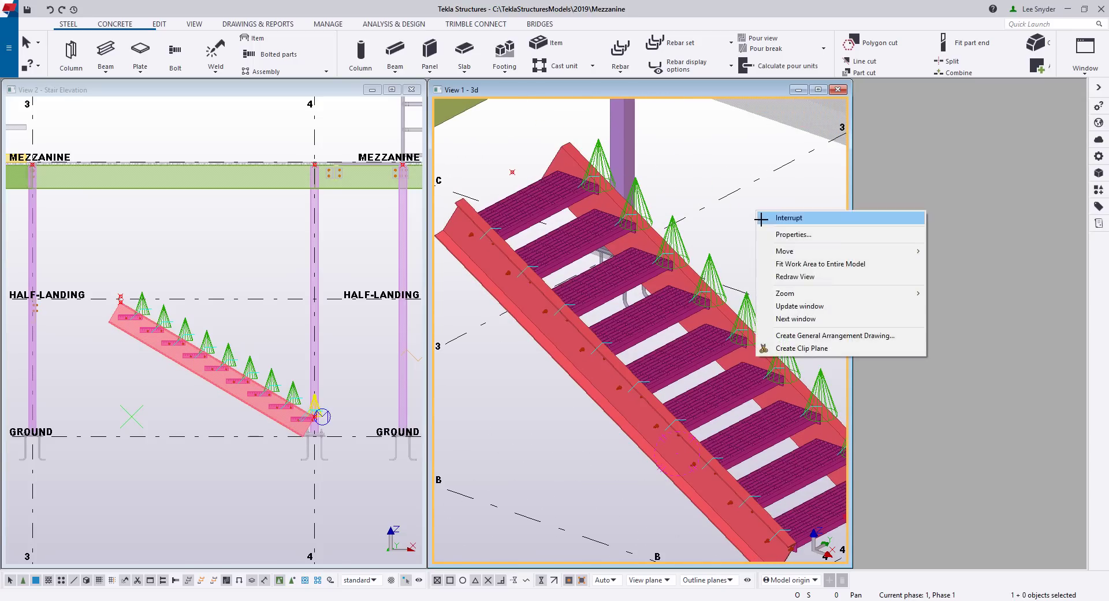
left_click(795, 276)
scroll(717, 347, "up", 5)
scroll(699, 321, "up", 2)
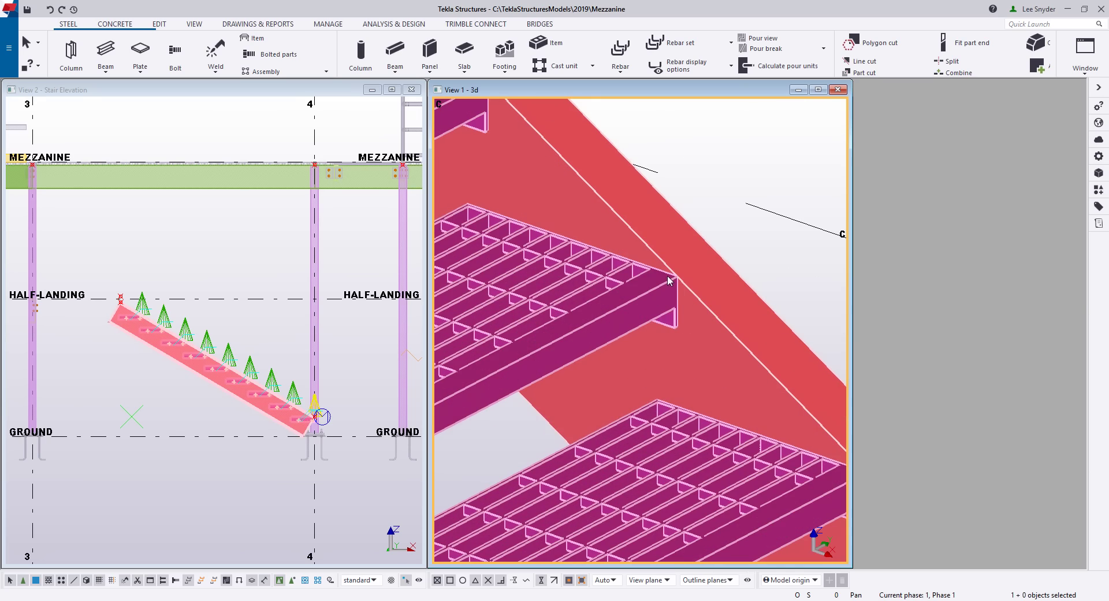
scroll(676, 286, "down", 6)
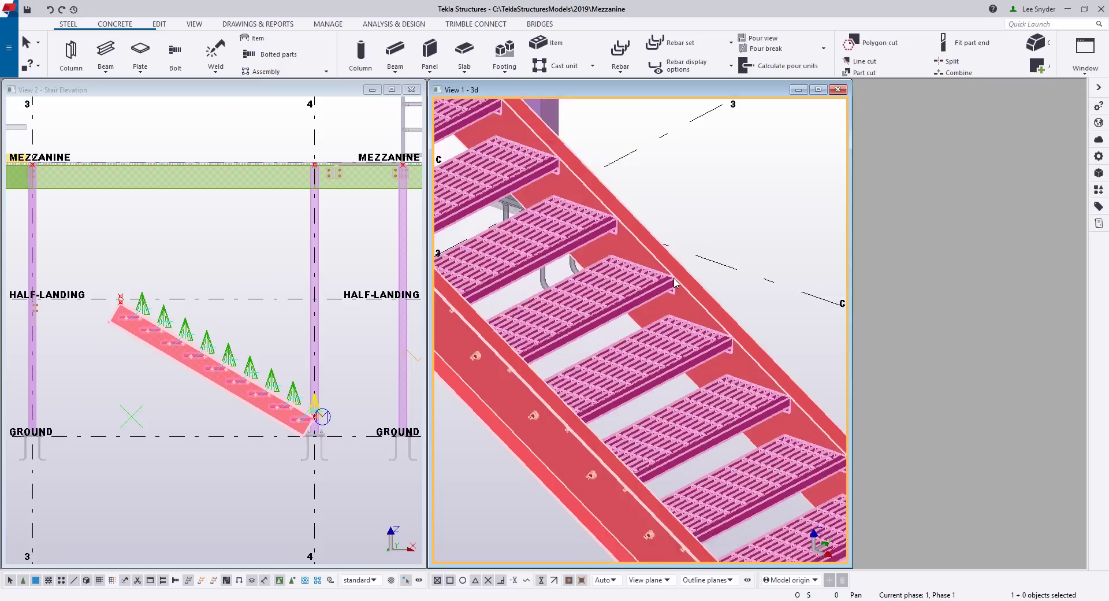
Recheck the stringer's 0" offset unchanged, then deselect the stair and redraw the view
double_click(685, 296)
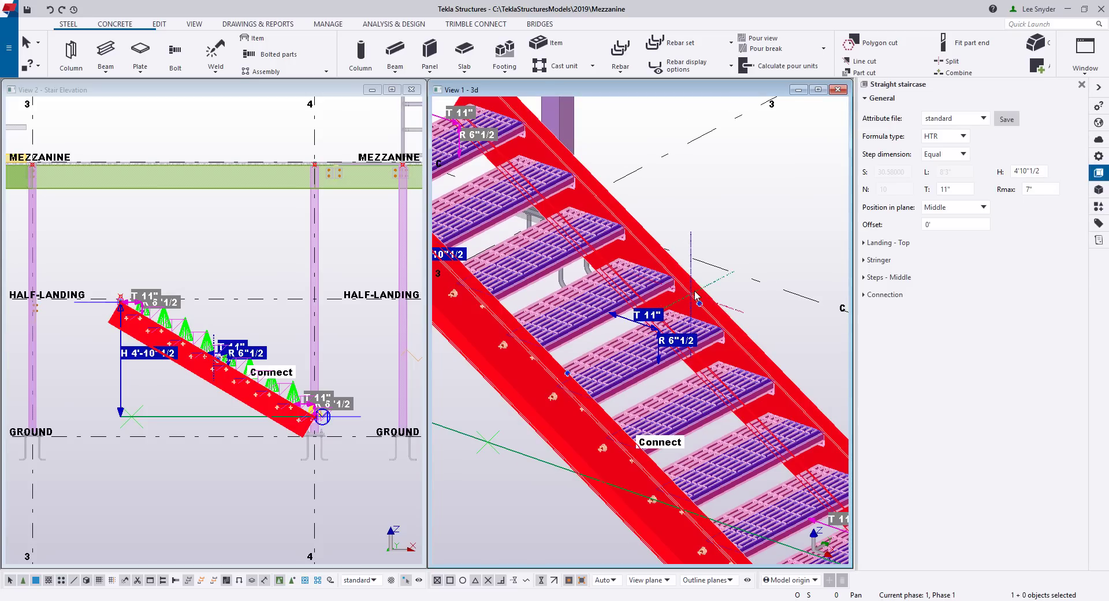
left_click(696, 296)
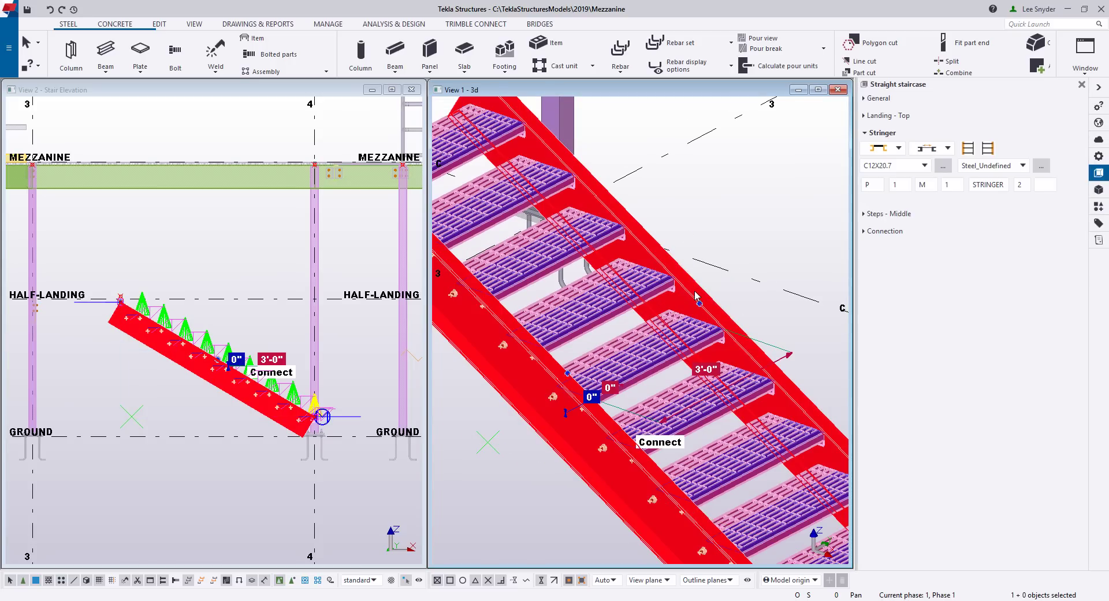
left_click(592, 397)
key("Return")
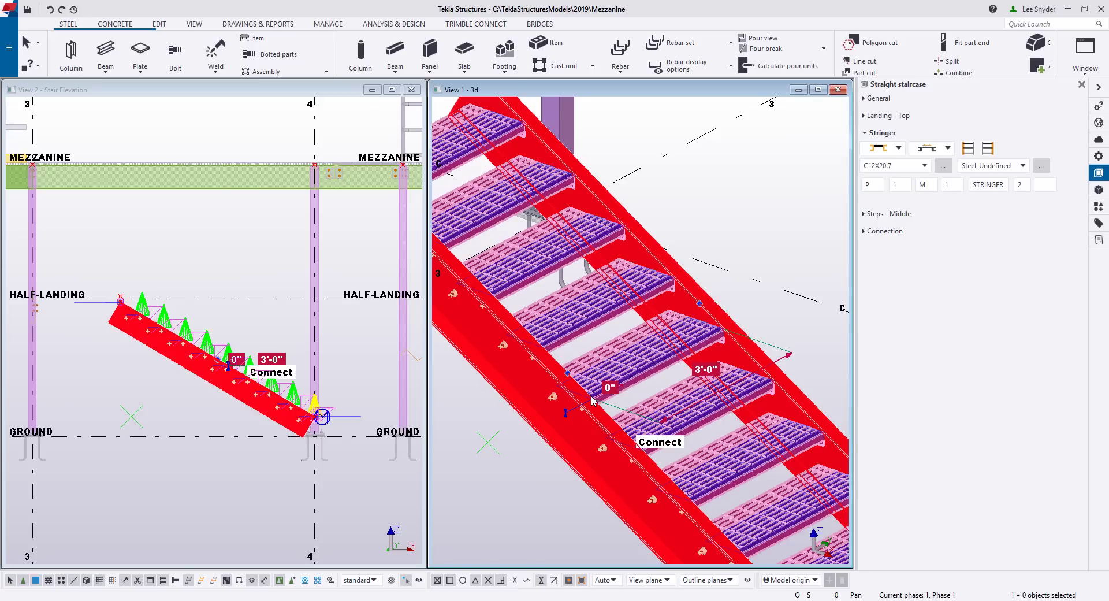
left_click(734, 189)
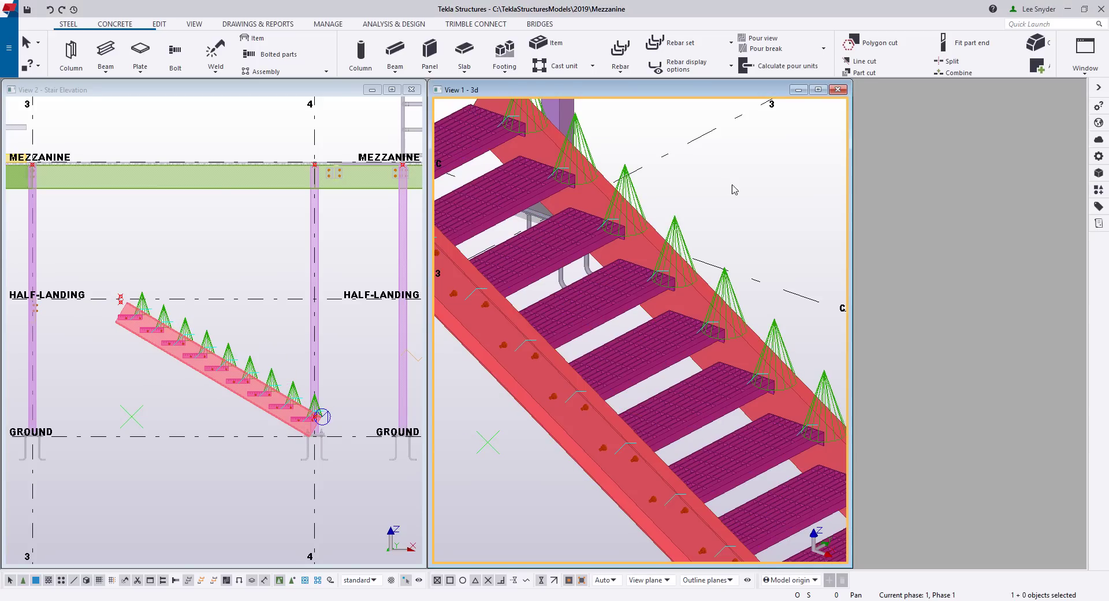
right_click(746, 195)
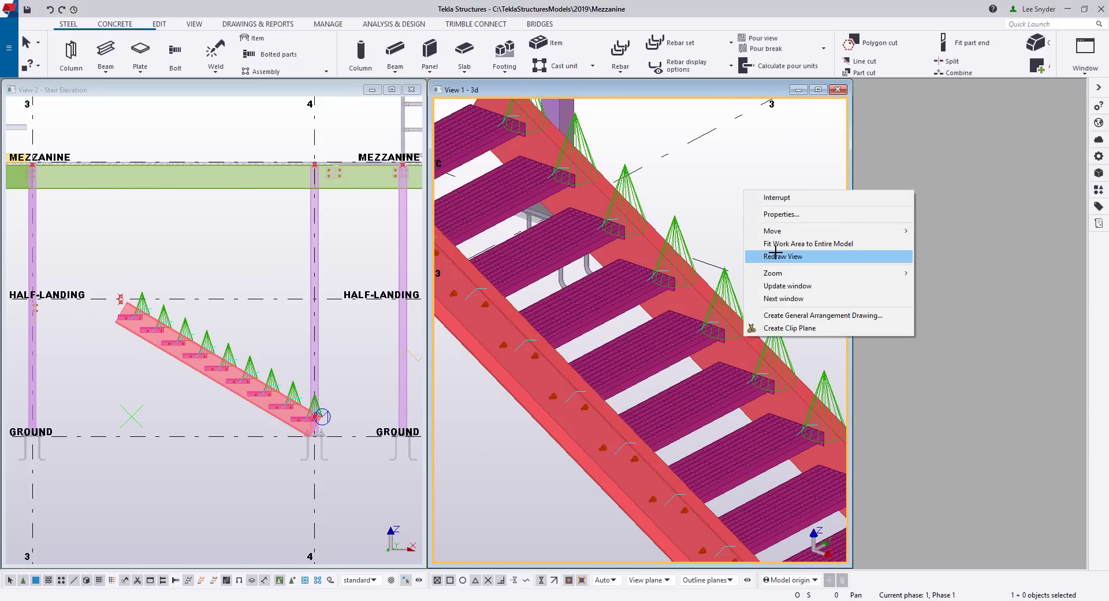
left_click(763, 253)
scroll(694, 280, "up", 3)
scroll(695, 280, "up", 1)
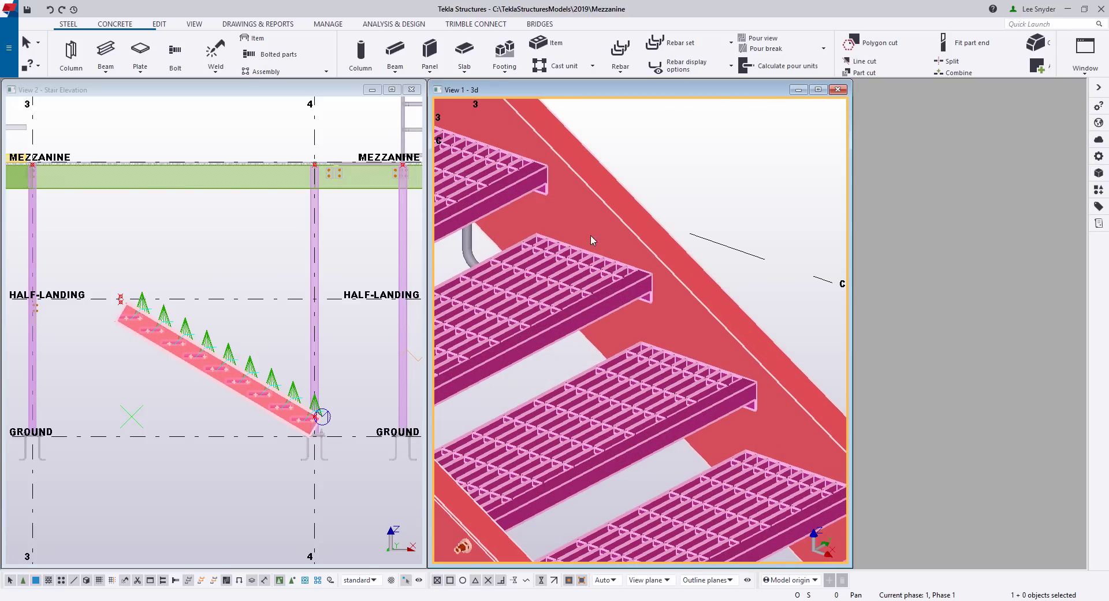
scroll(590, 234, "down", 5)
scroll(613, 373, "up", 3)
Extend both sides of the top landing to 48" (4'-0") and close the stair properties
double_click(541, 309)
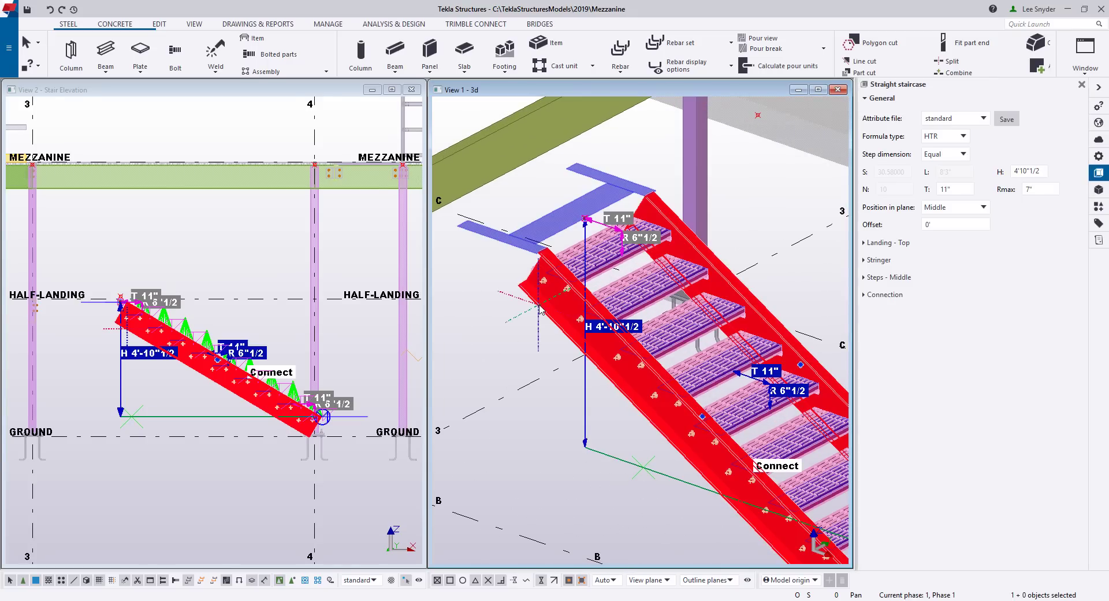
scroll(548, 310, "down", 4)
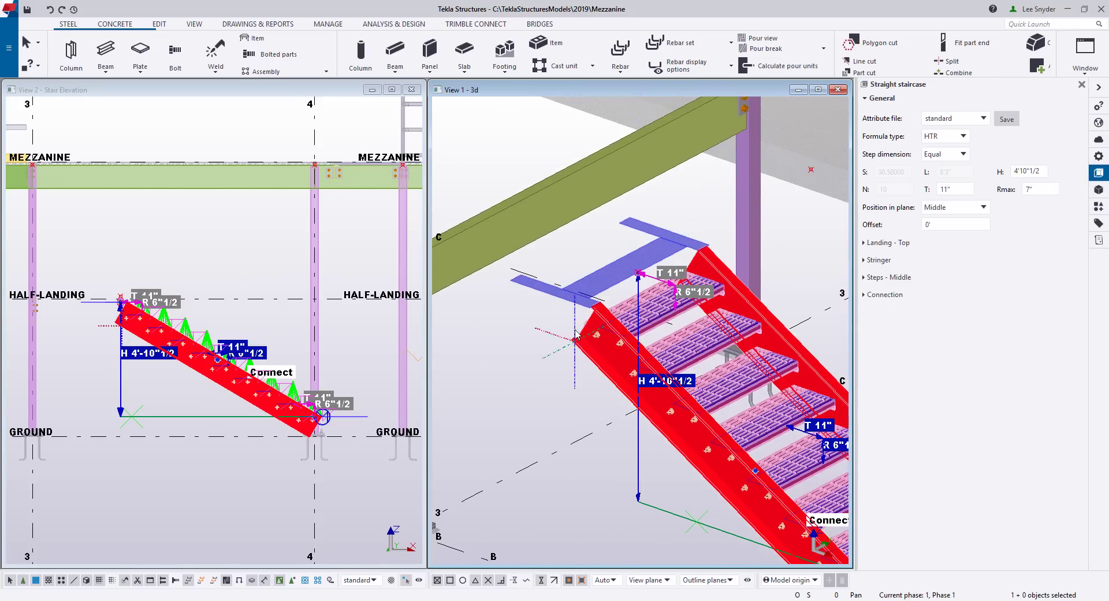
left_click(564, 310)
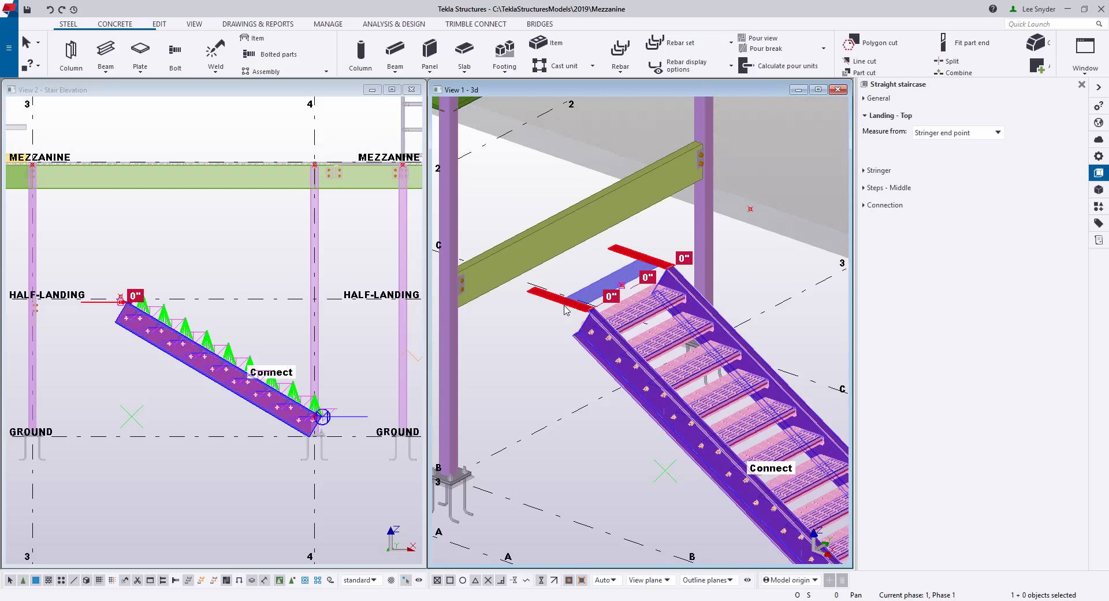
left_click(611, 297)
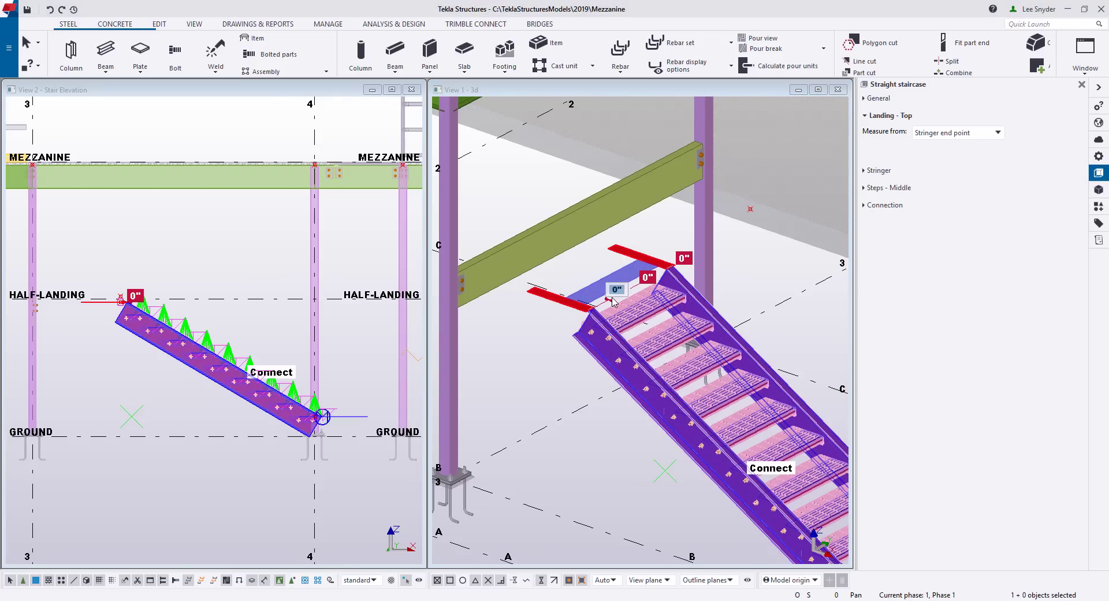
key("Return")
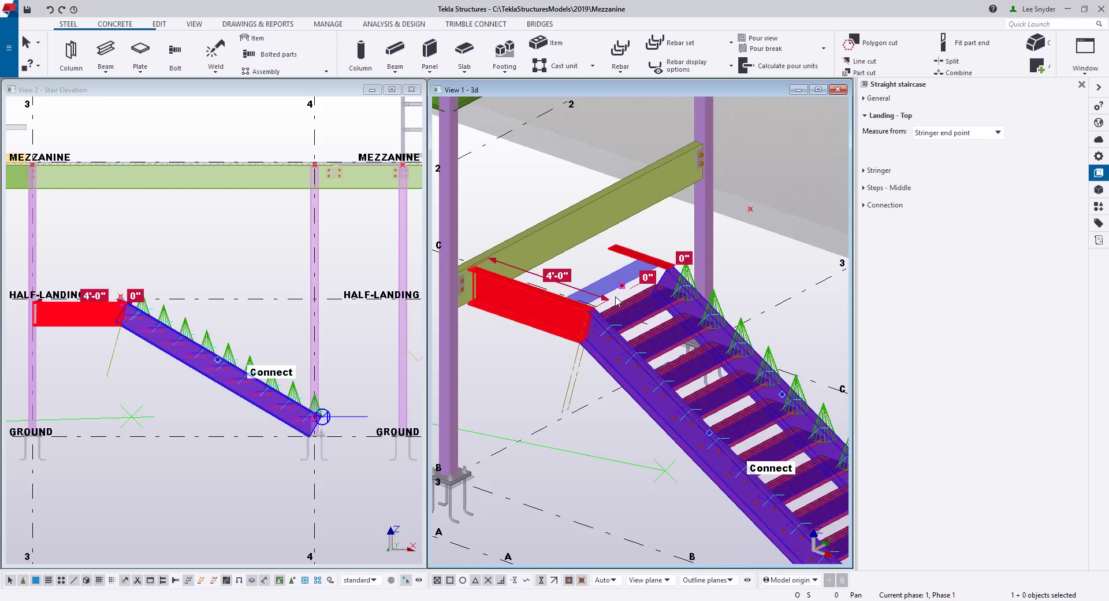
left_click(684, 258)
type("48")
key("Return")
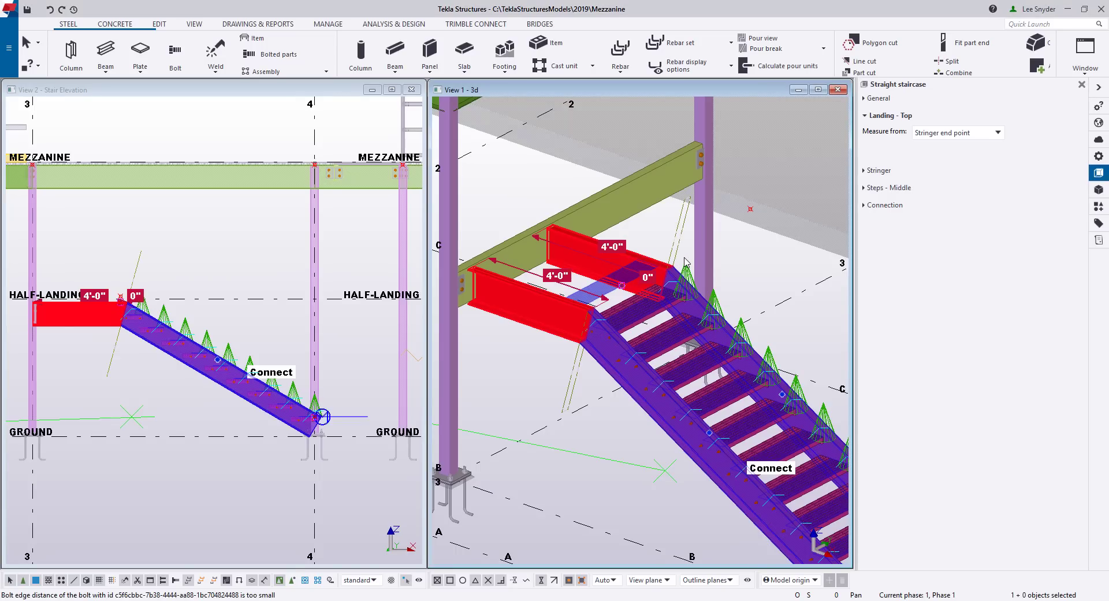
key("Escape")
scroll(568, 310, "down", 3)
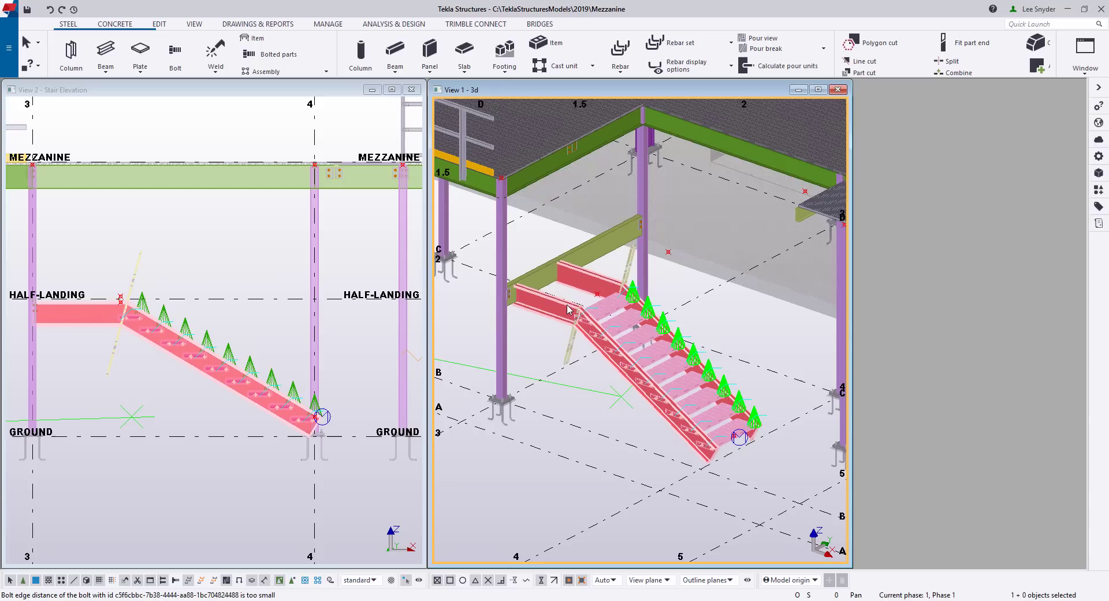
scroll(568, 309, "down", 2)
middle_click_drag(618, 425, 653, 407, "ctrl")
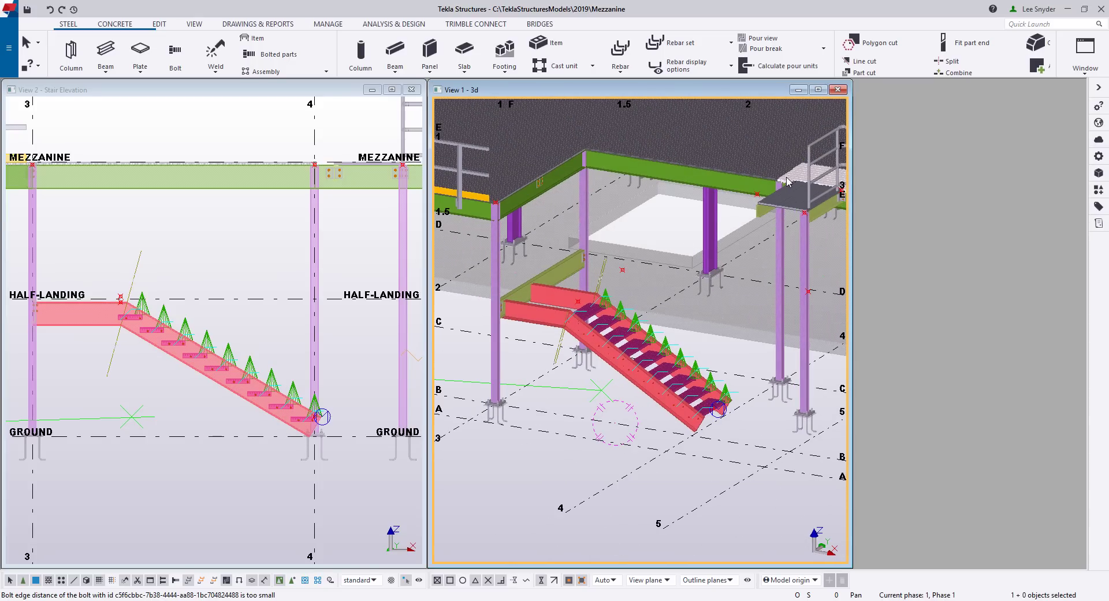
Save the staircase properties as the attribute file +mezzstair
scroll(695, 368, "up", 2)
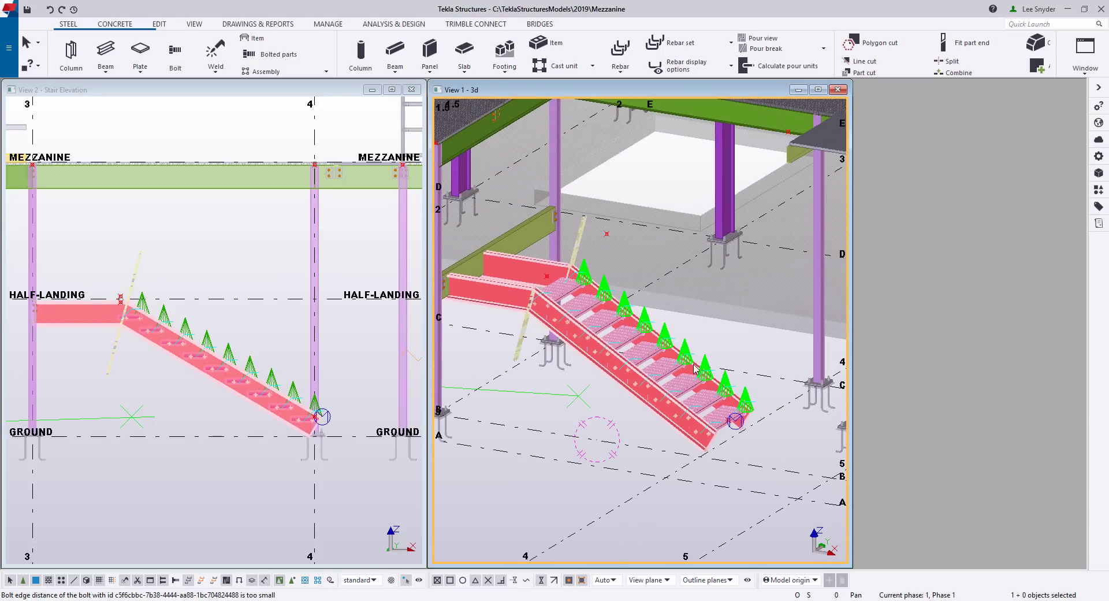
double_click(655, 413)
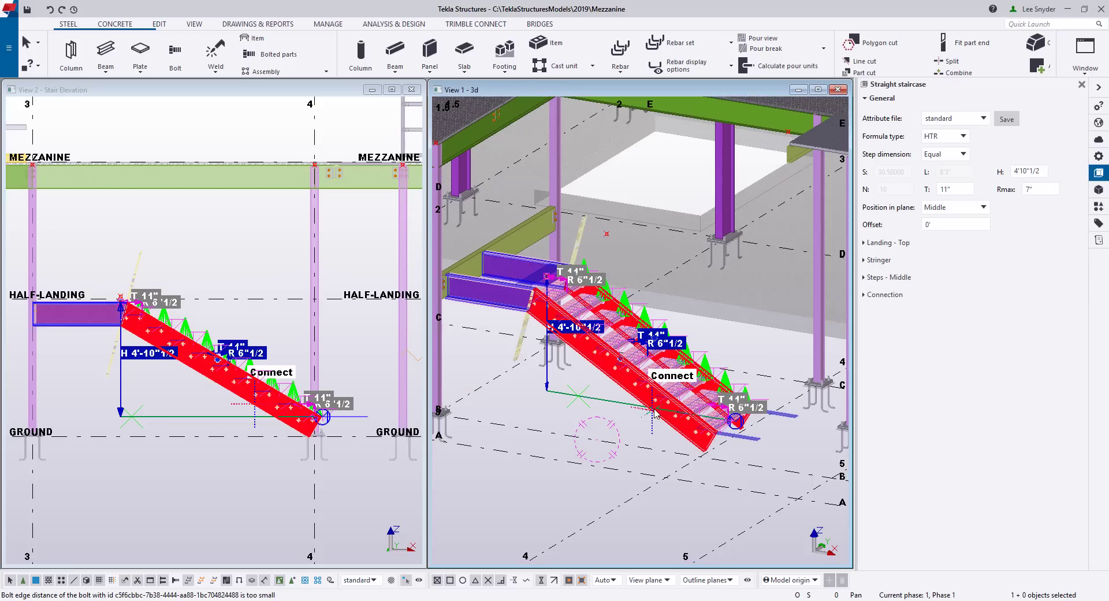
left_click(969, 121)
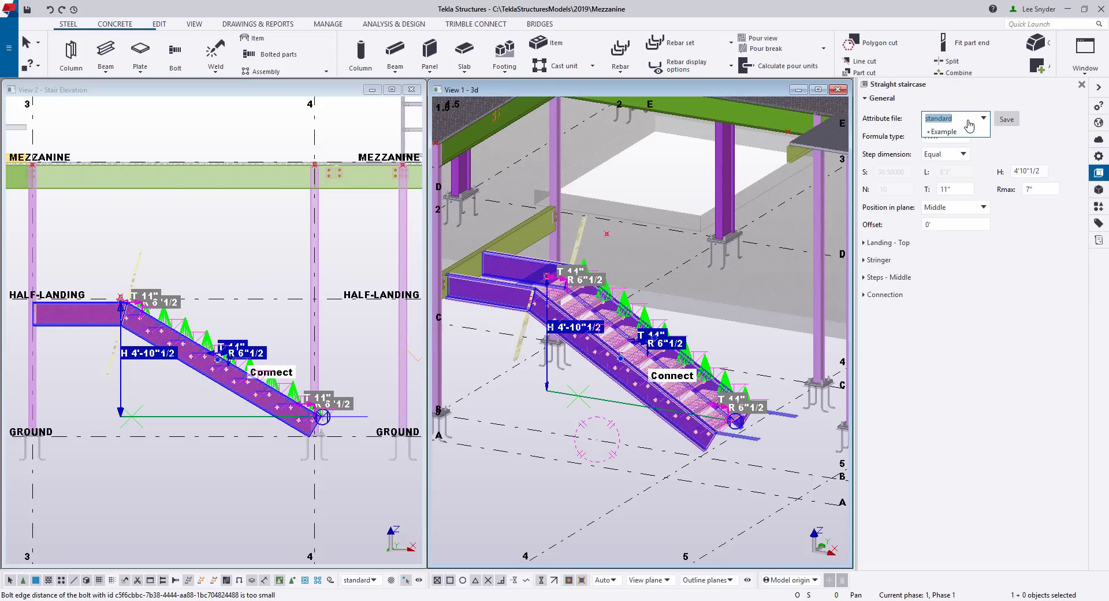
type("+mezzstair")
left_click(1007, 119)
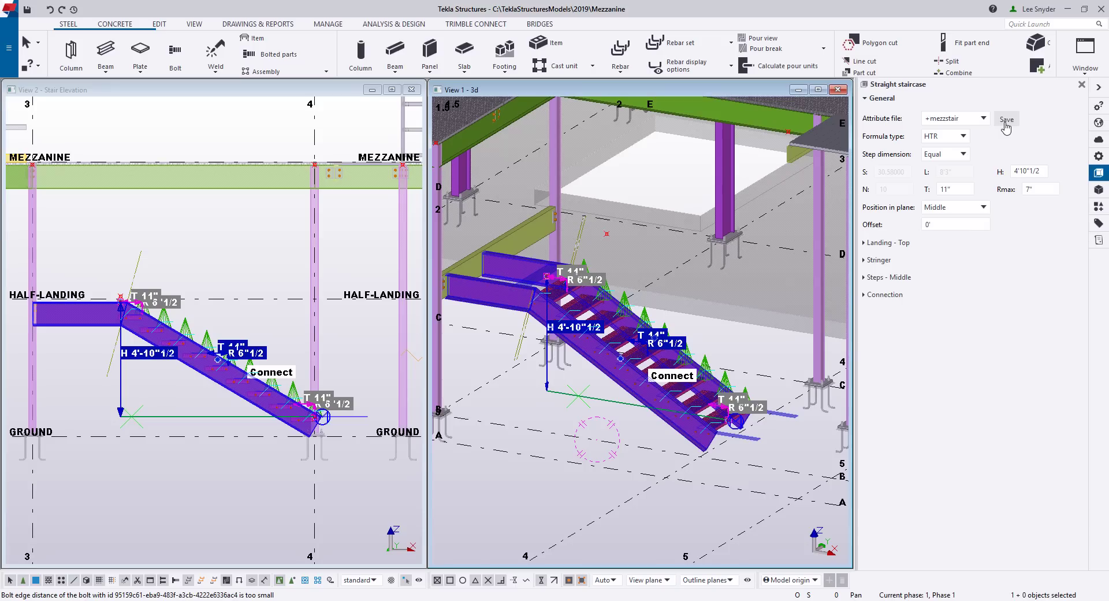
Switch the straight staircase to formula LHN with height 5'7" and 11 steps
left_click(1098, 206)
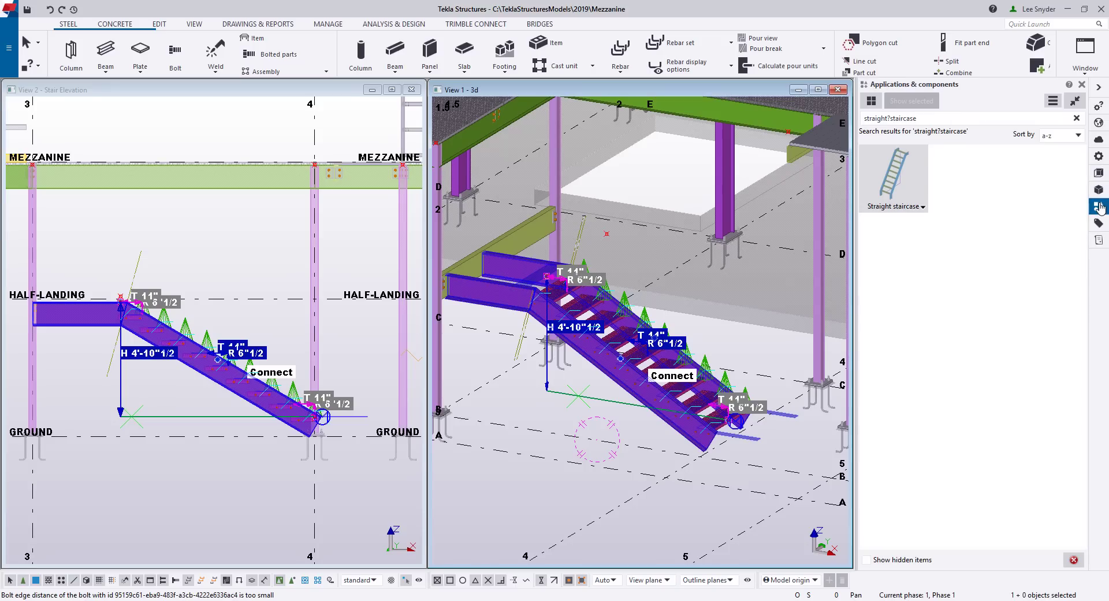
double_click(899, 179)
left_click(956, 141)
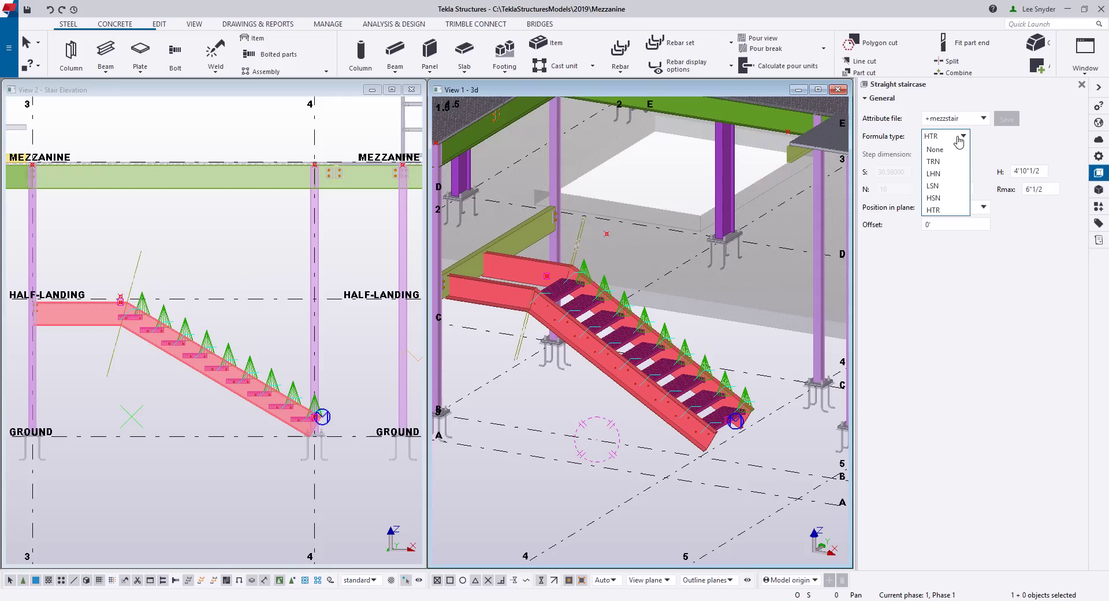
left_click(938, 174)
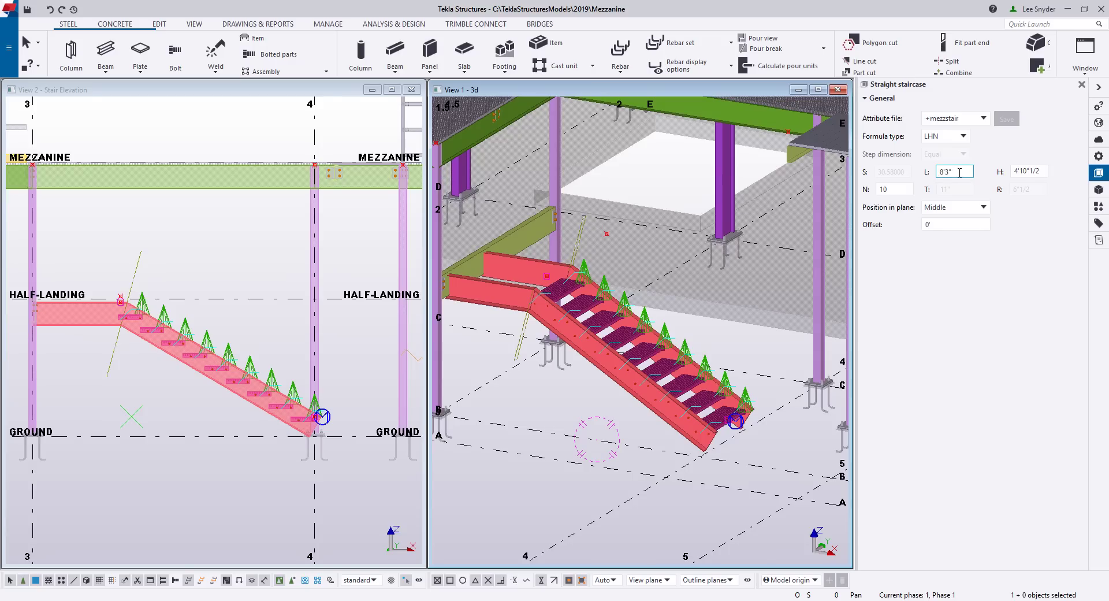
key("Tab")
key("Tab")
type("5'-")
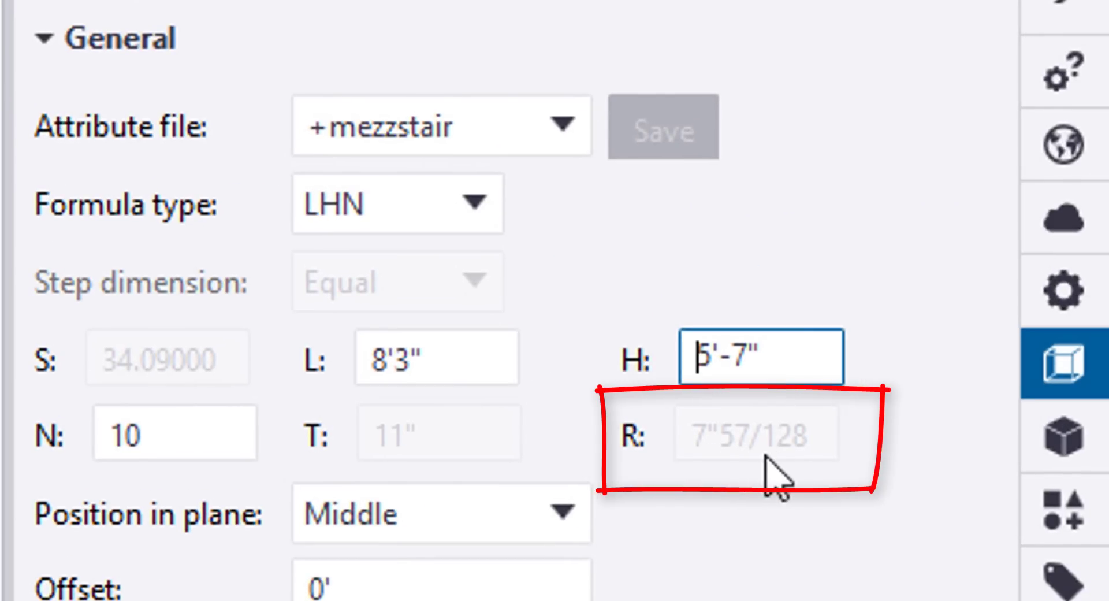
left_click(185, 437)
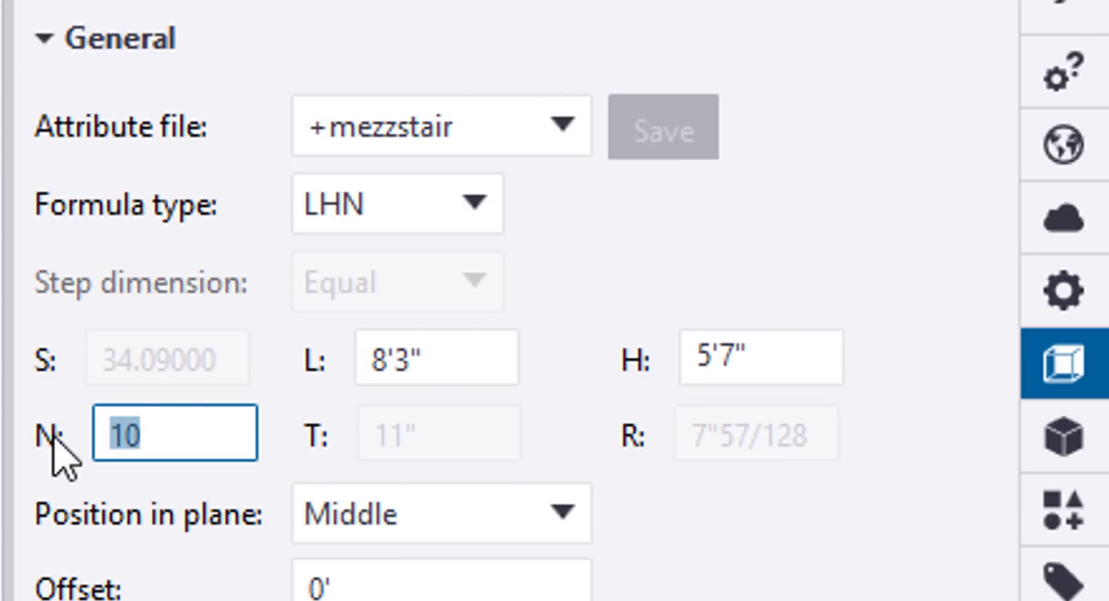
type("11")
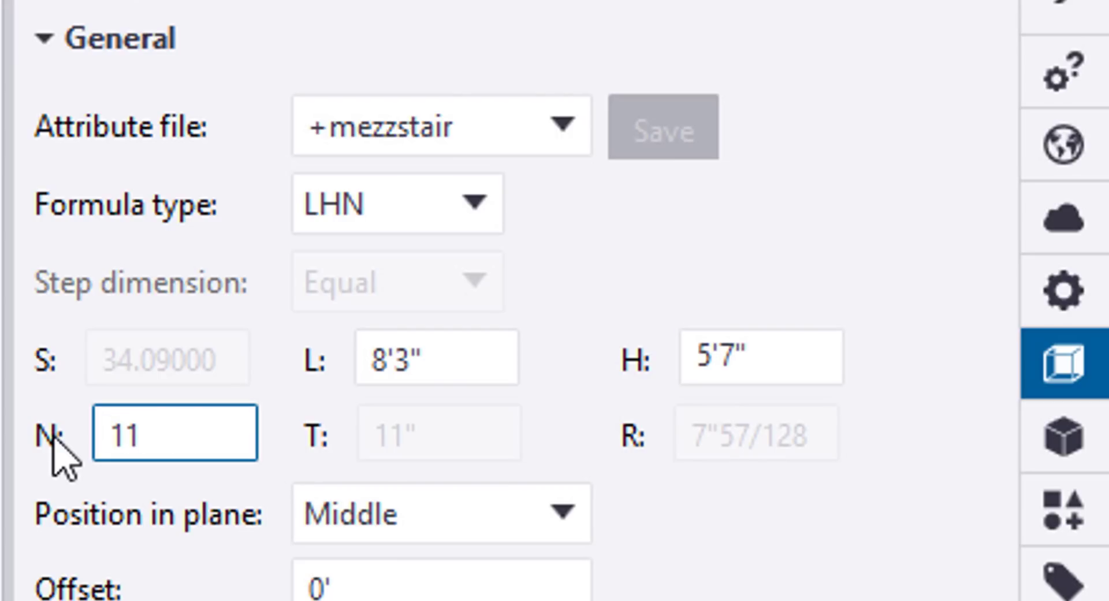
key("Return")
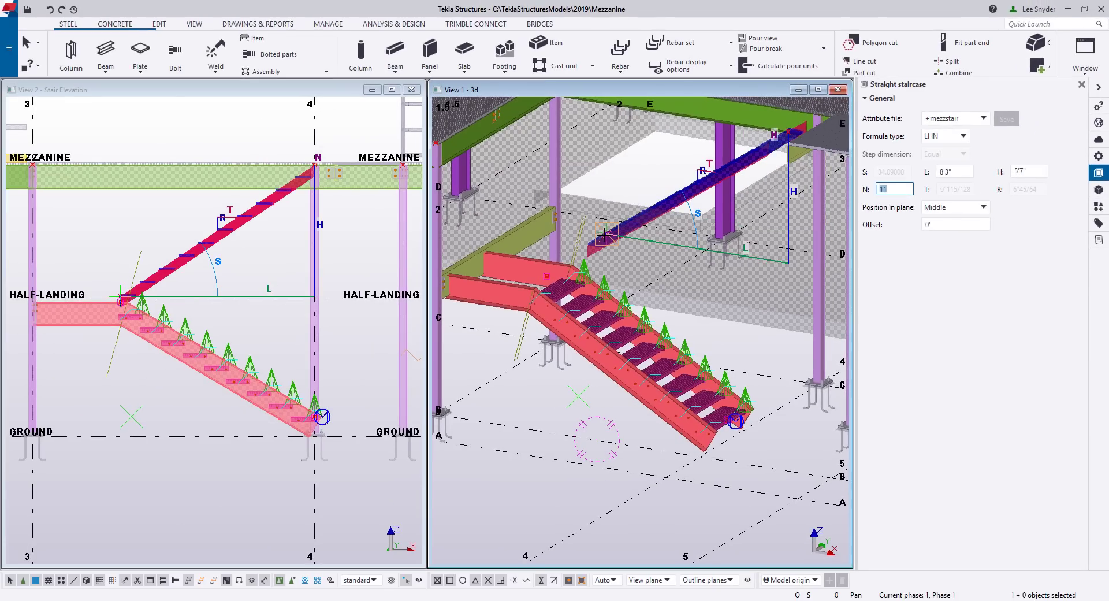
Place the upper flight from the half-landing up to the mezzanine, then fit the 3D view to the whole model
left_click(604, 235)
left_click(749, 256)
right_click(664, 154)
left_click(699, 208)
scroll(678, 349, "up", 4)
scroll(678, 349, "up", 5)
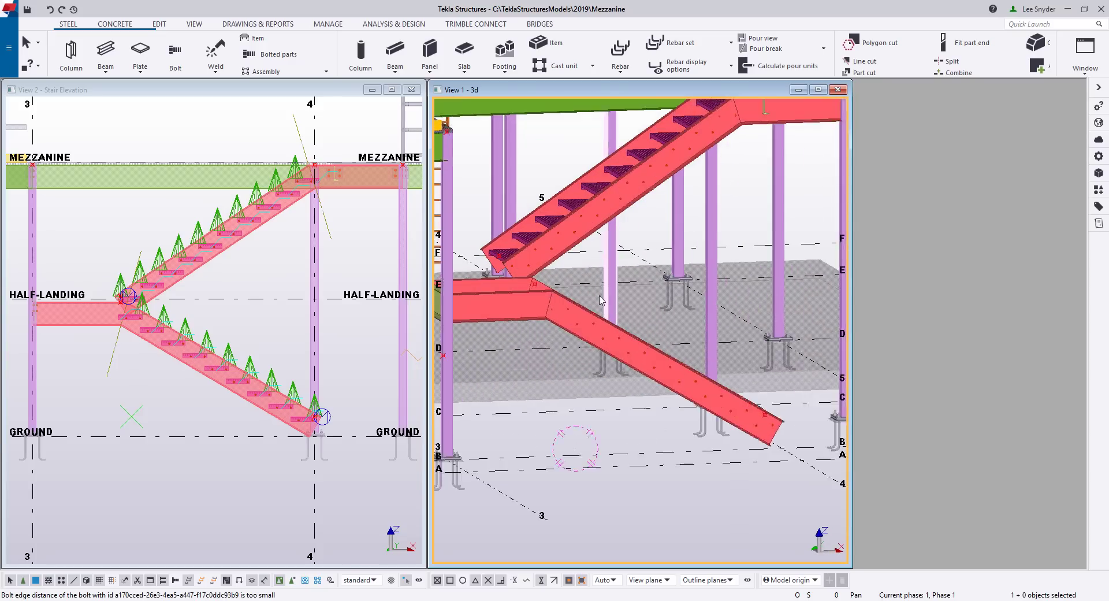
scroll(571, 294, "down", 5)
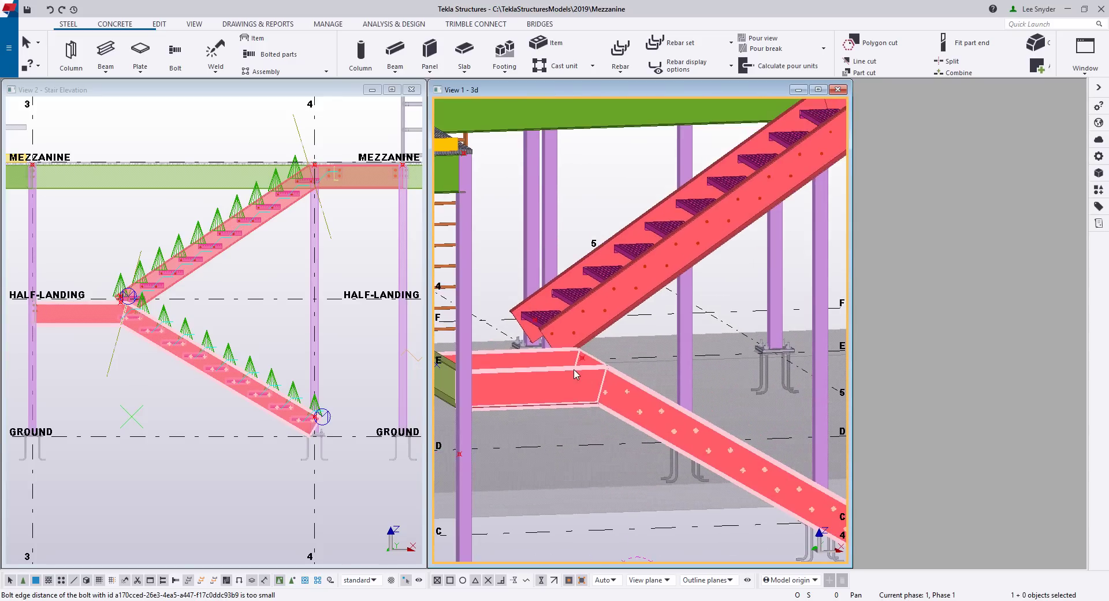
scroll(682, 293, "up", 6)
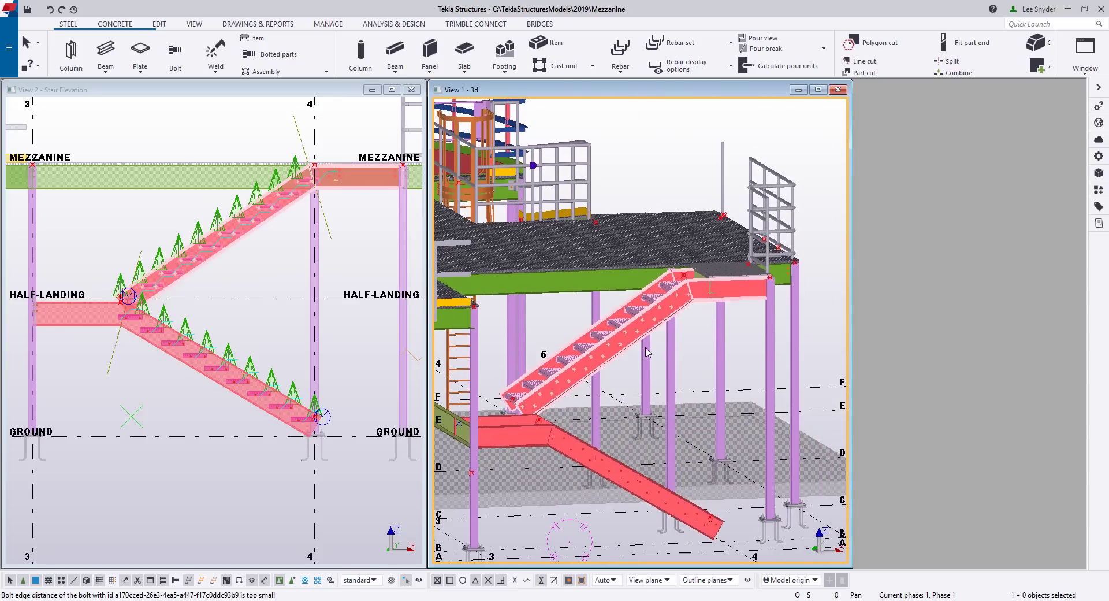
Shorten one top landing beam extension of the upper staircase from 4'-0" to 1'-1"
double_click(749, 302)
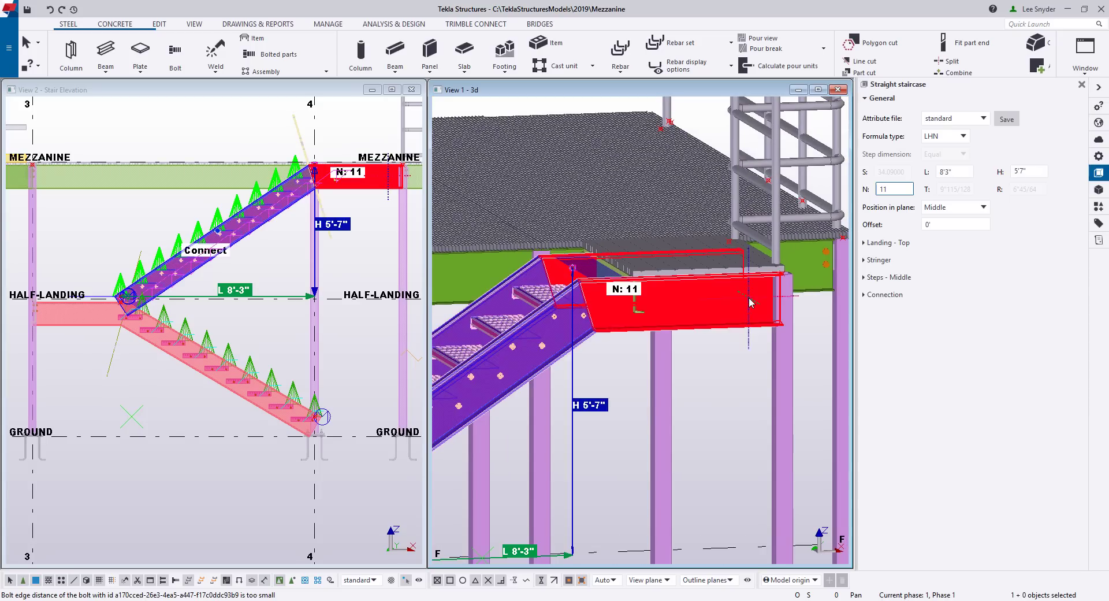
scroll(734, 318, "down", 3)
scroll(719, 330, "up", 6)
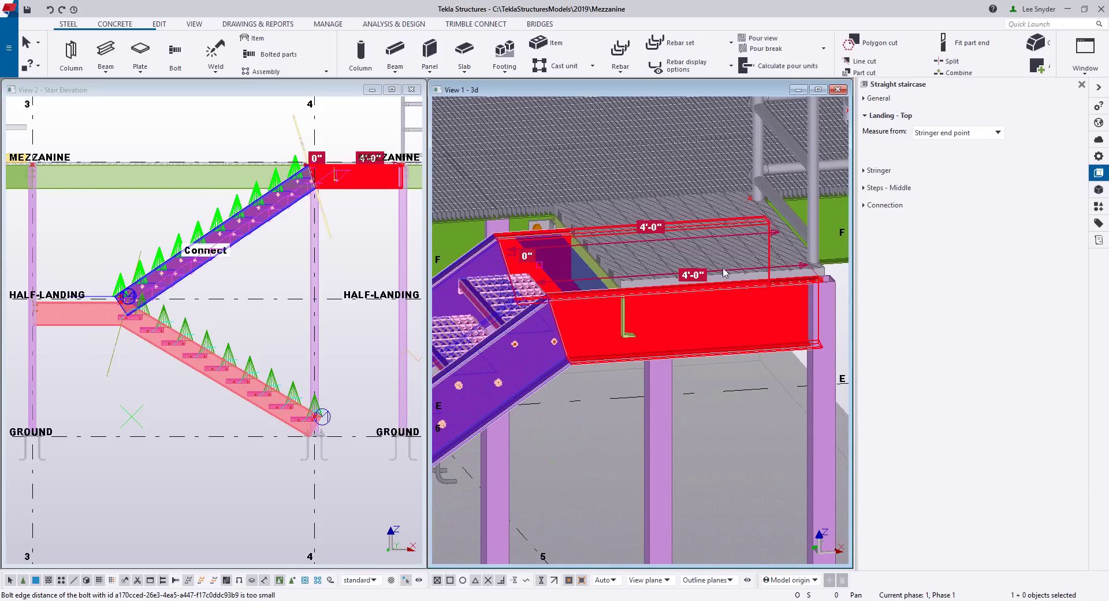
scroll(758, 297, "down", 1)
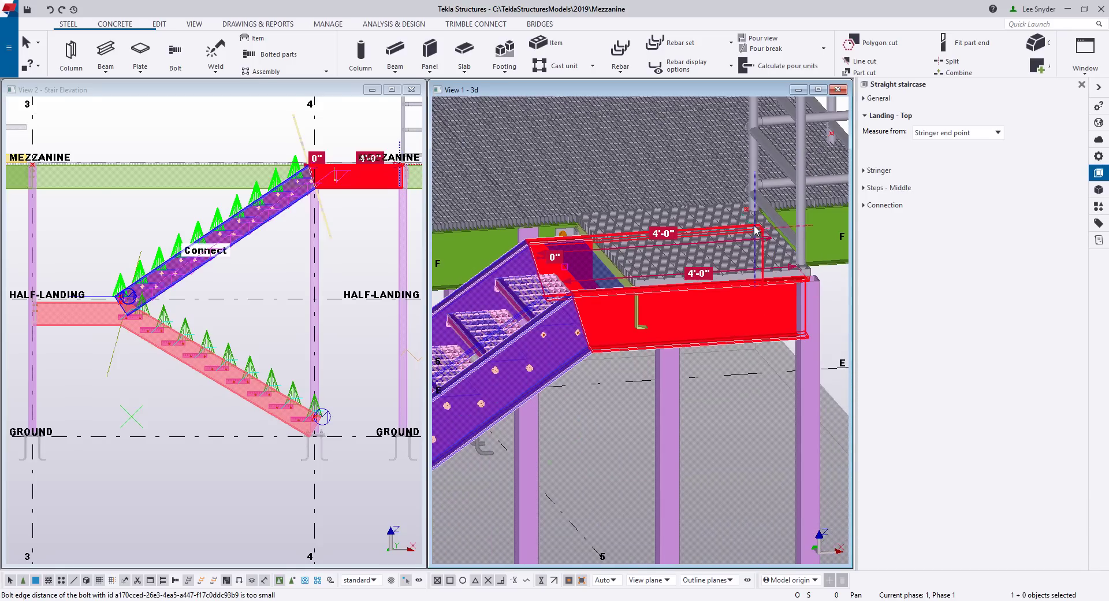
left_click(663, 234)
type("1'1")
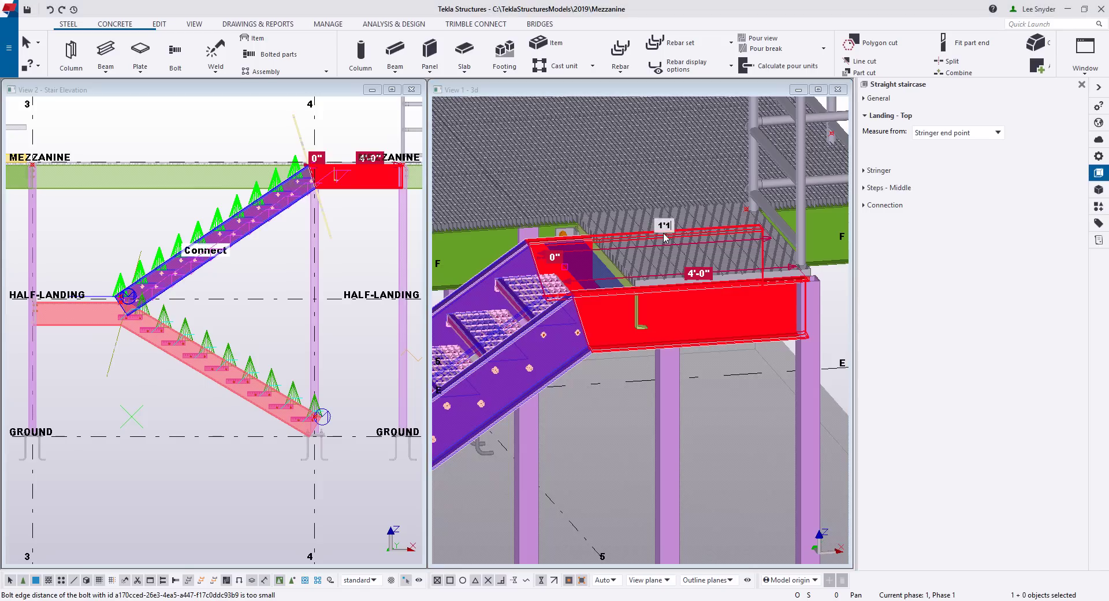
key("Return")
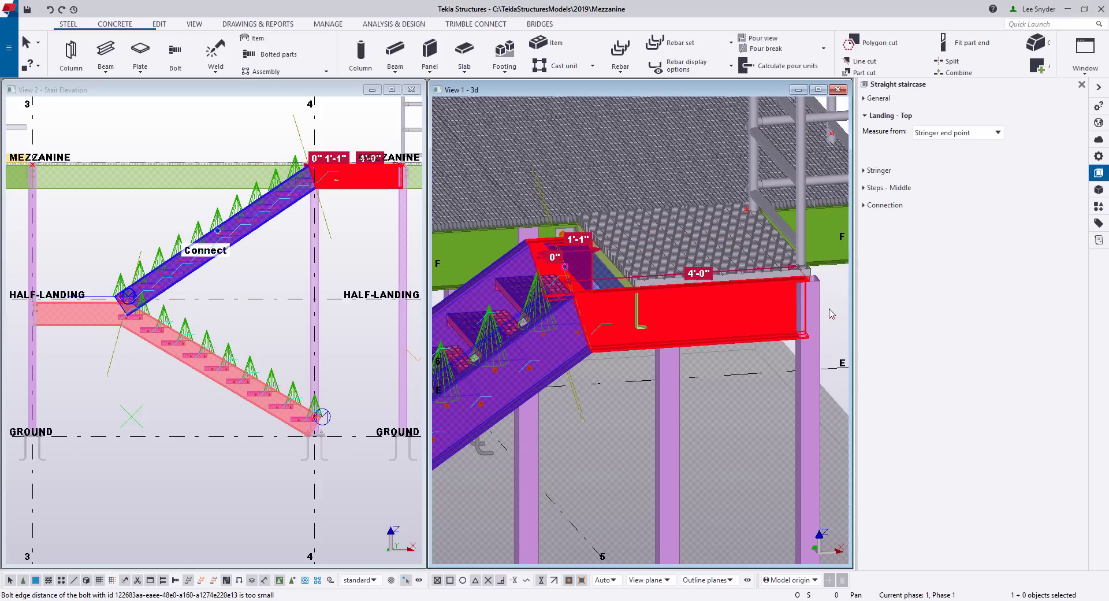
key("Escape")
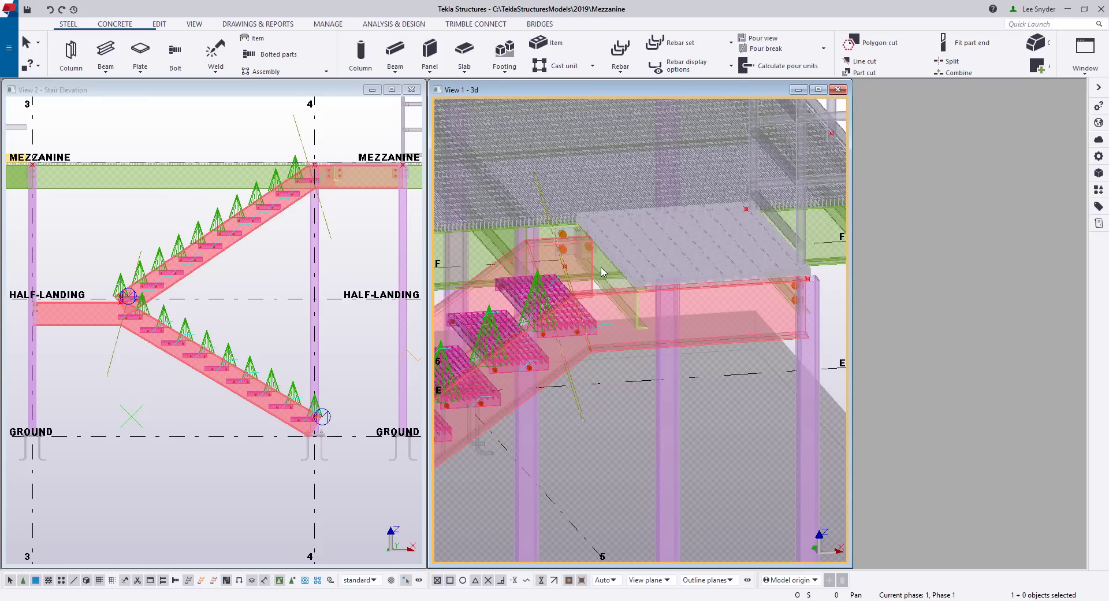
Cancel the slab position adjustment and zoom both views onto the upper flight's foot
left_click(601, 283)
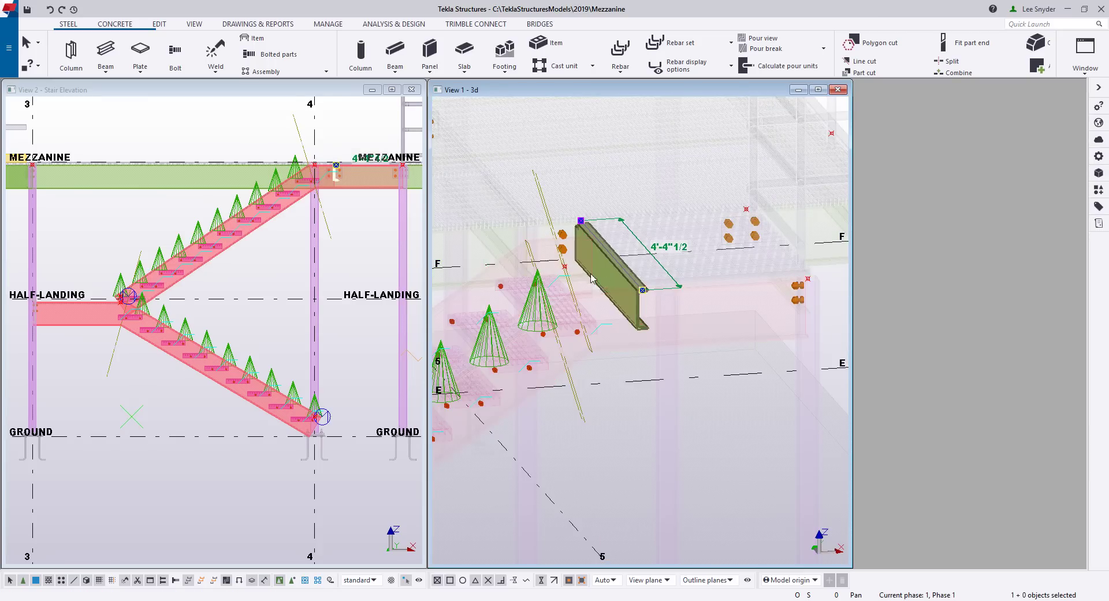
left_click(587, 257)
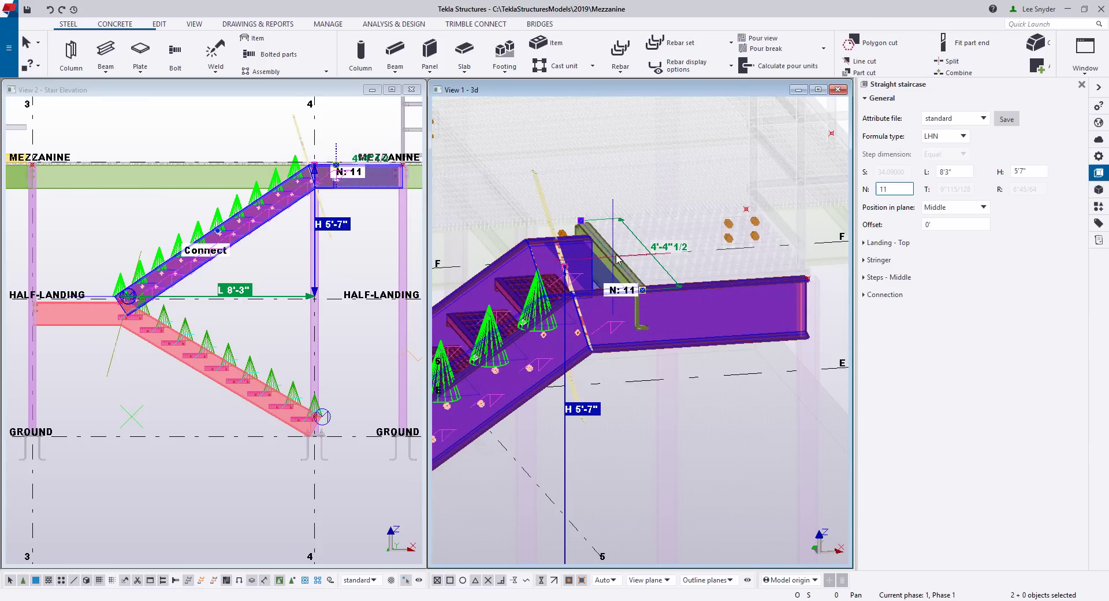
left_click(701, 277)
scroll(742, 322, "down", 6)
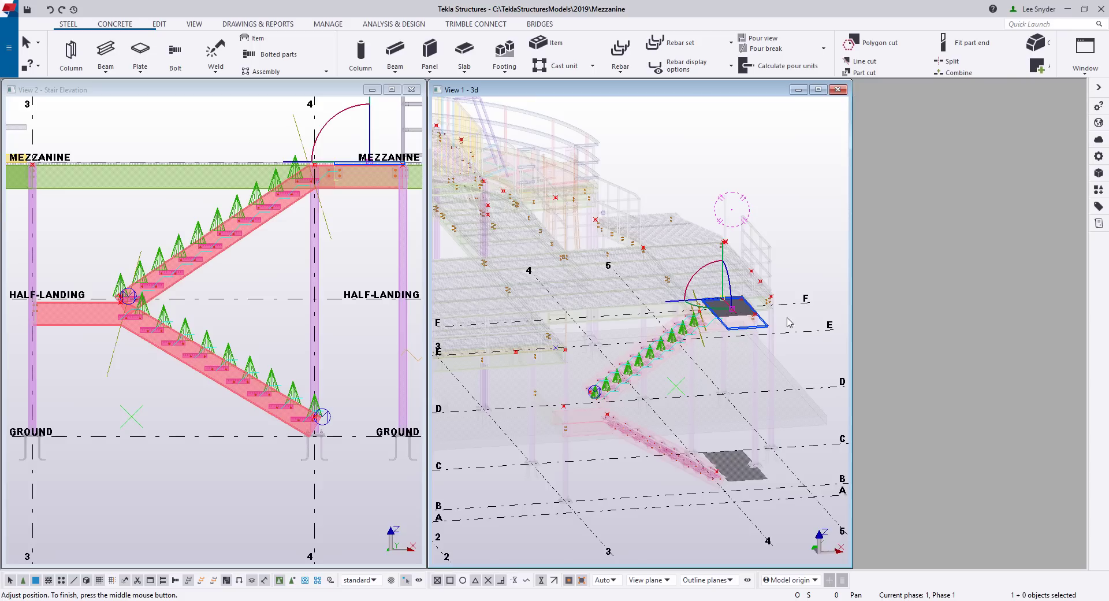
middle_click(804, 259)
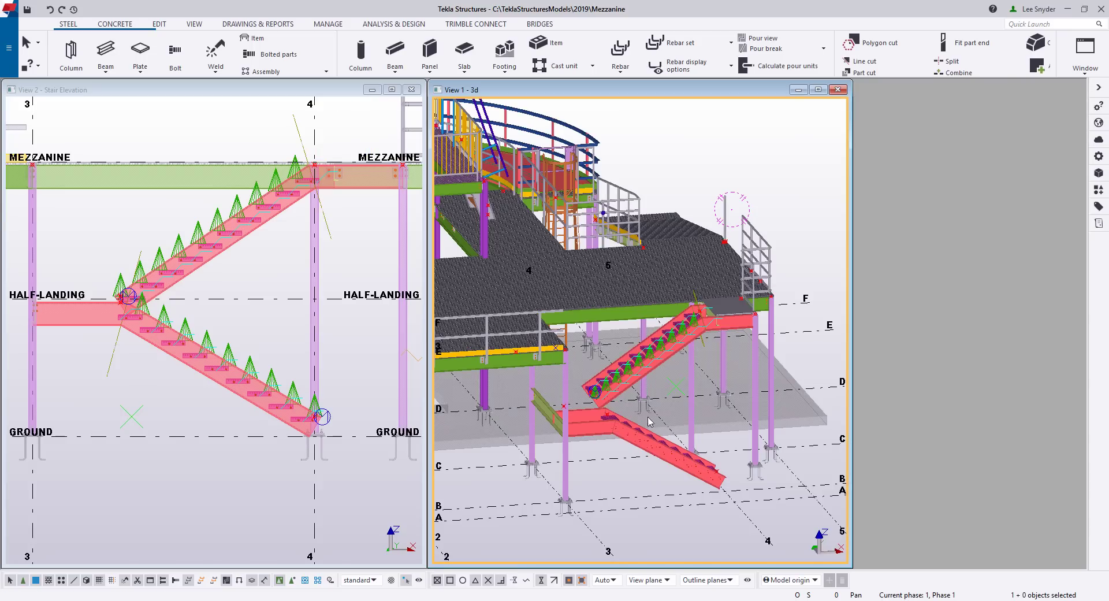
scroll(146, 298, "up", 8)
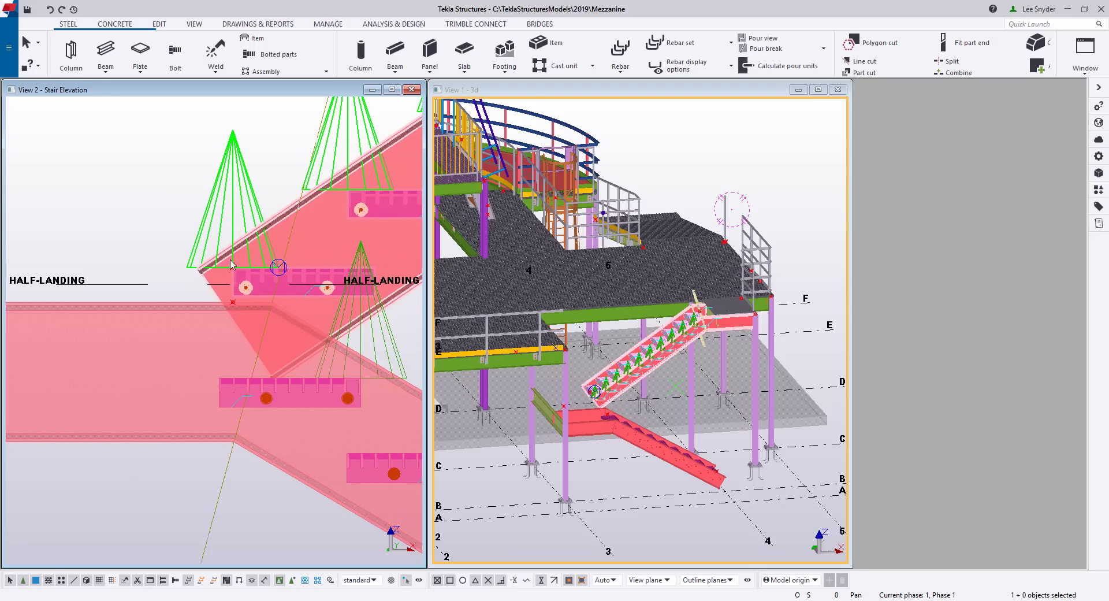
scroll(600, 403, "up", 5)
scroll(601, 403, "up", 3)
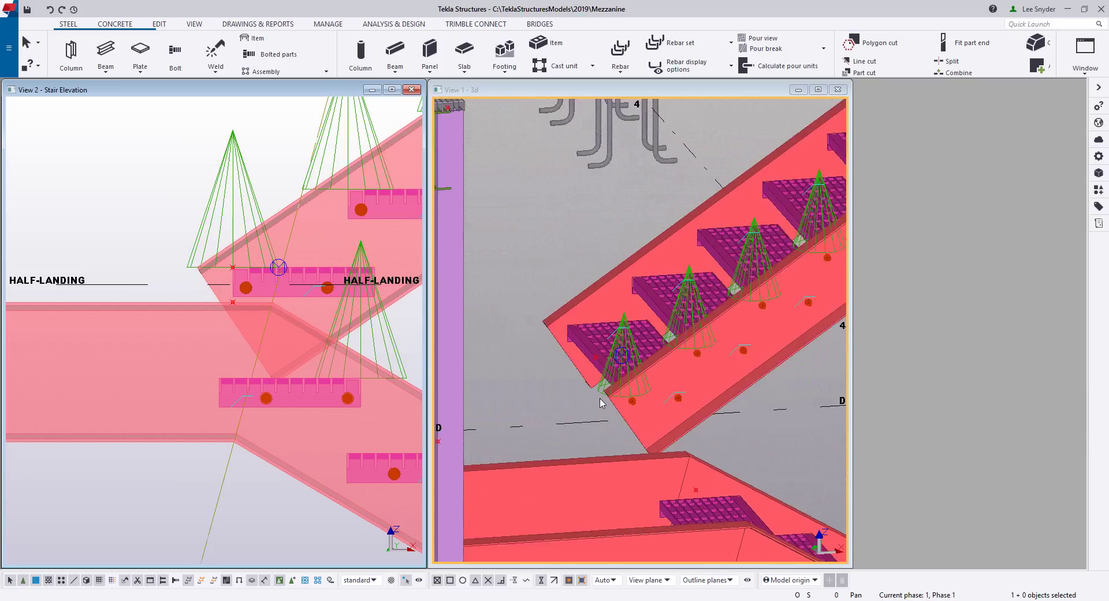
Set both zero bottom landing dimensions of the upper staircase to 3'-4"
double_click(685, 372)
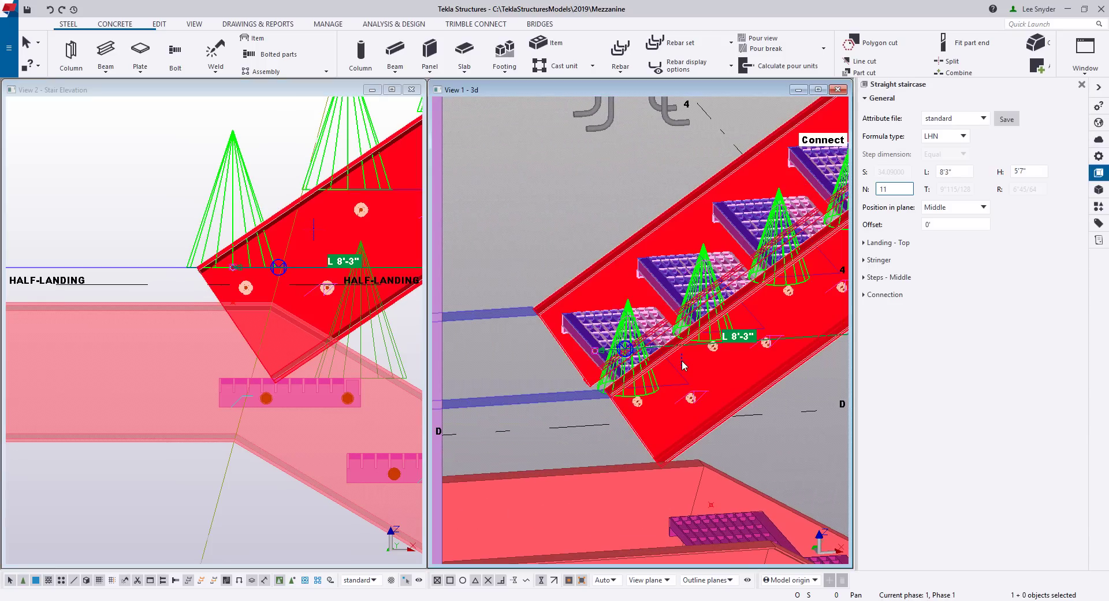
left_click(585, 401)
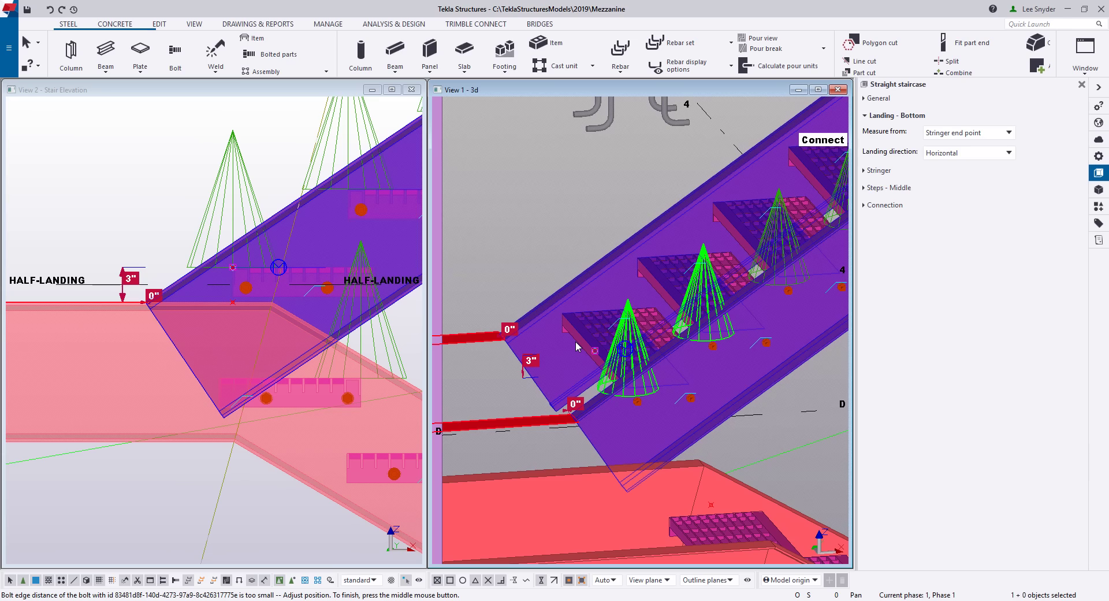
scroll(563, 365, "down", 3)
middle_click_drag(564, 366, 686, 444)
scroll(686, 445, "up", 1)
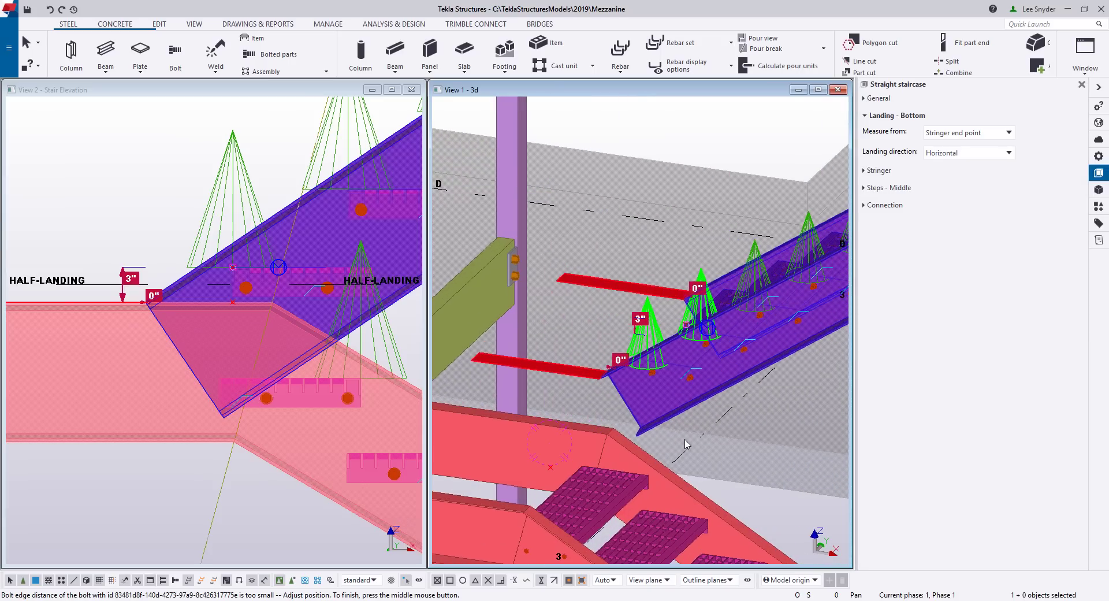
left_click(617, 362)
type("3'-4")
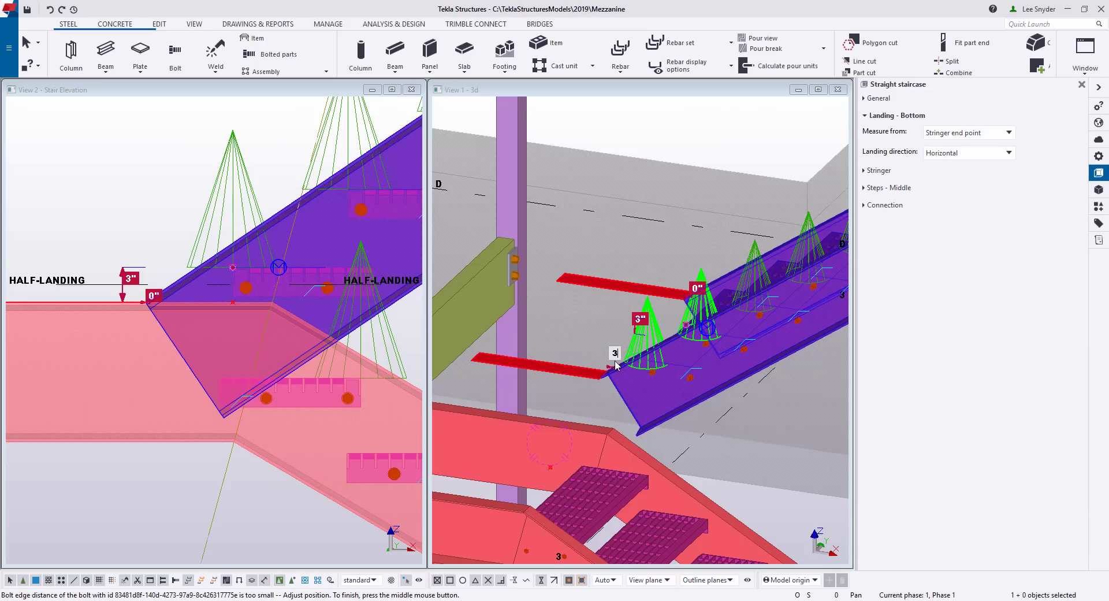
key("Return")
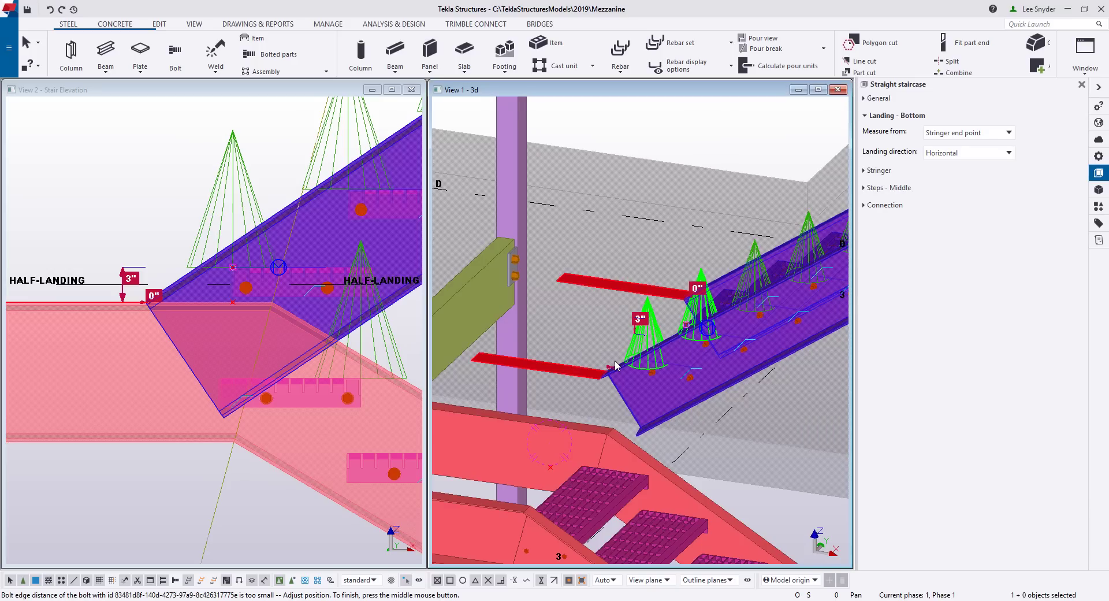
left_click(697, 291)
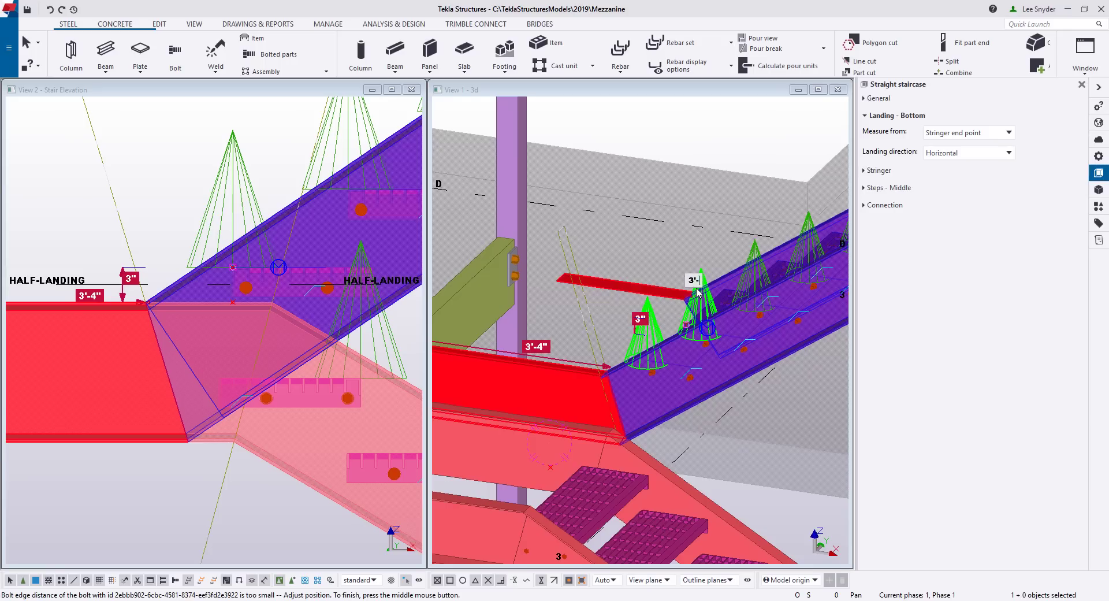
key("Return")
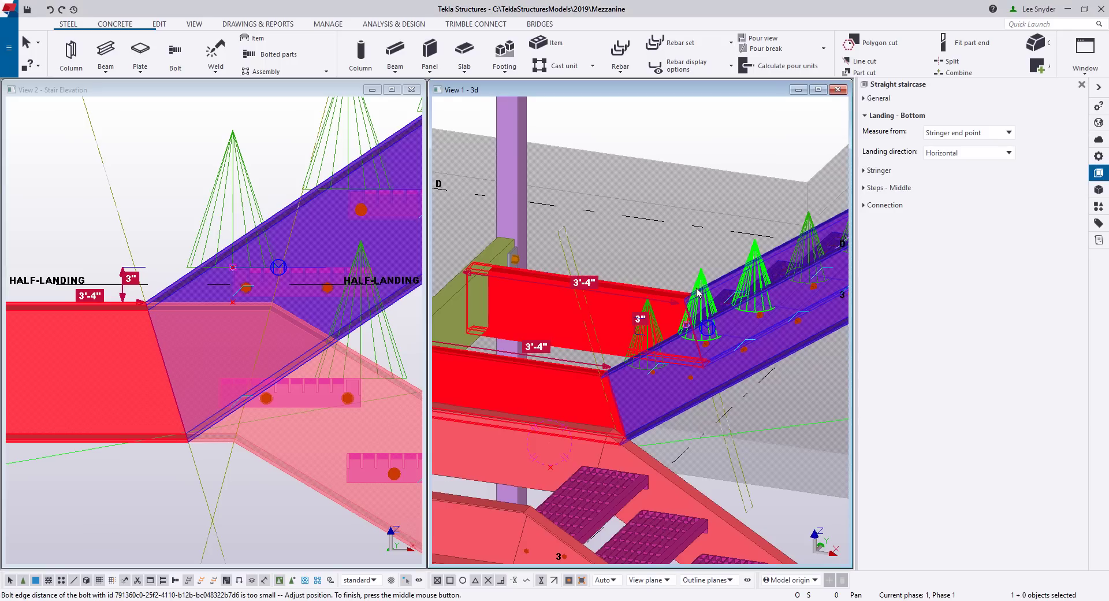
key("Escape")
scroll(664, 317, "down", 5)
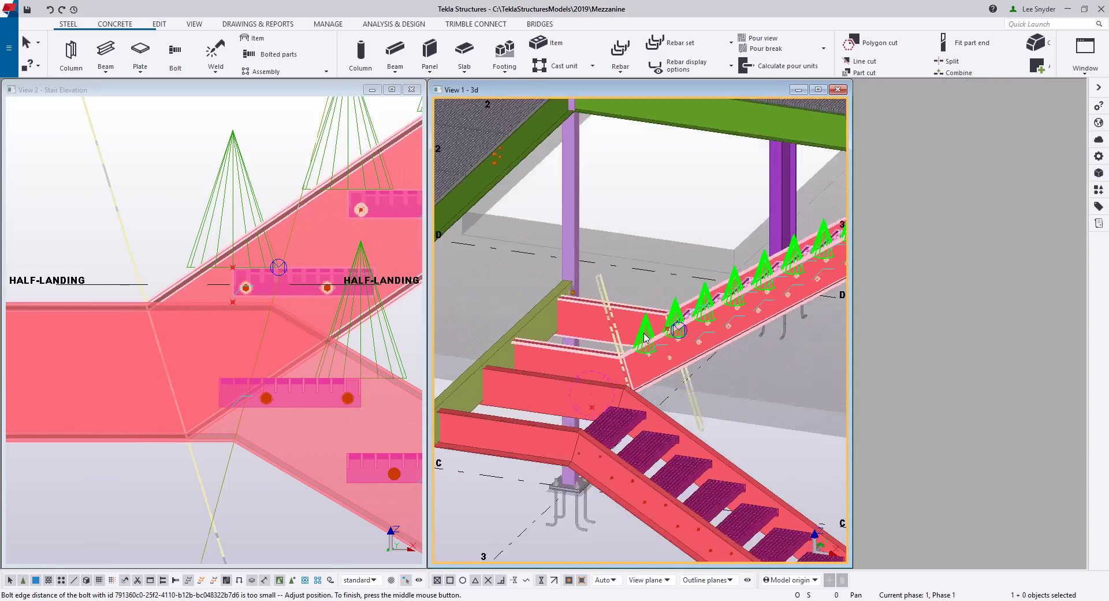
right_click(705, 395)
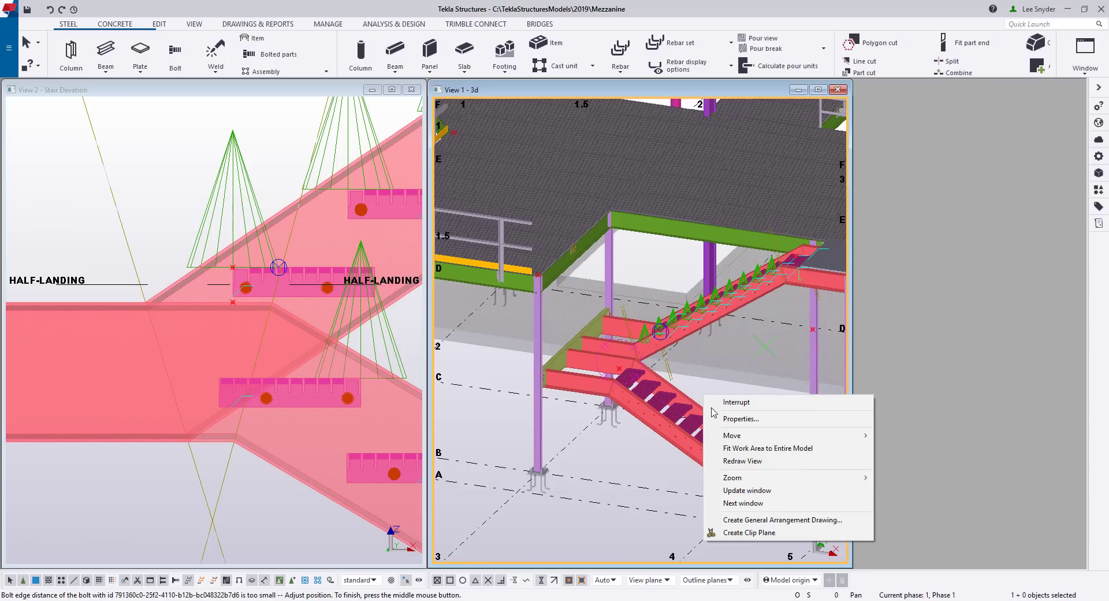
left_click(736, 462)
middle_click_drag(737, 463, 765, 471)
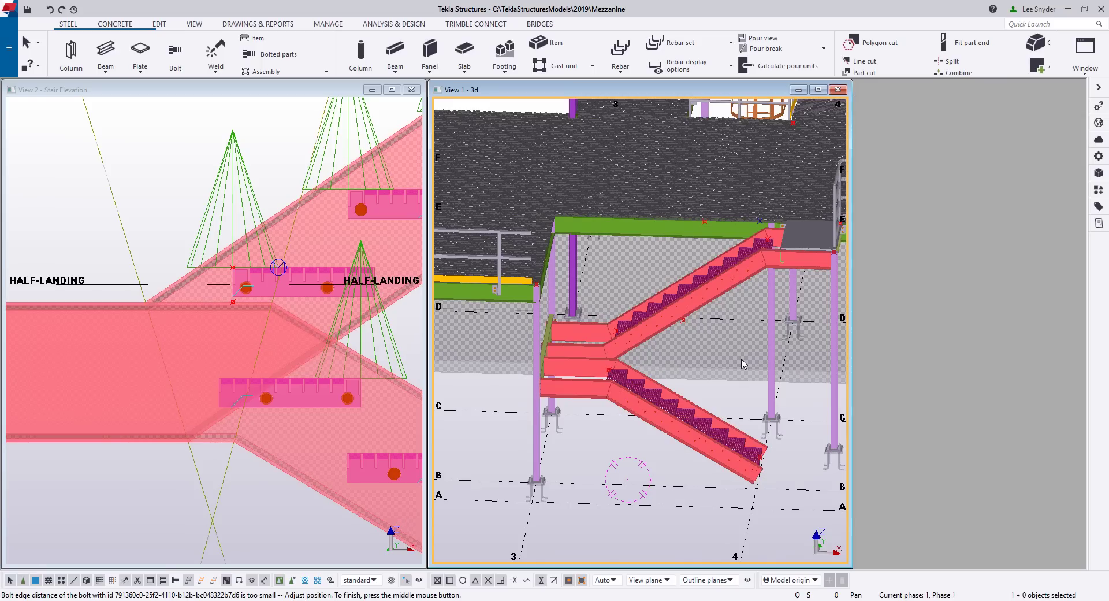
middle_click_drag(721, 409, 669, 415)
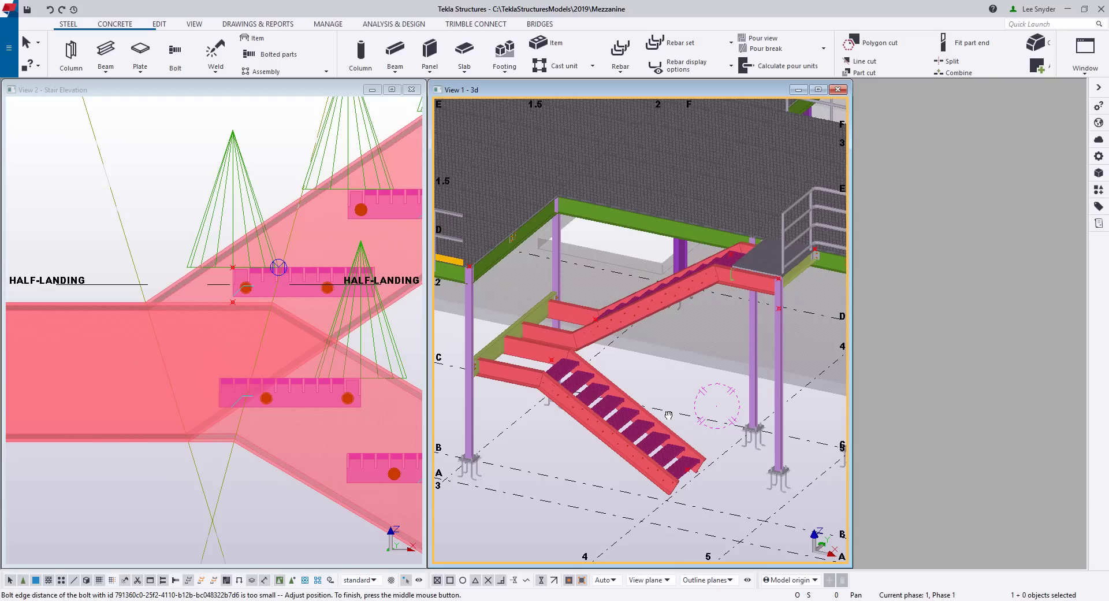